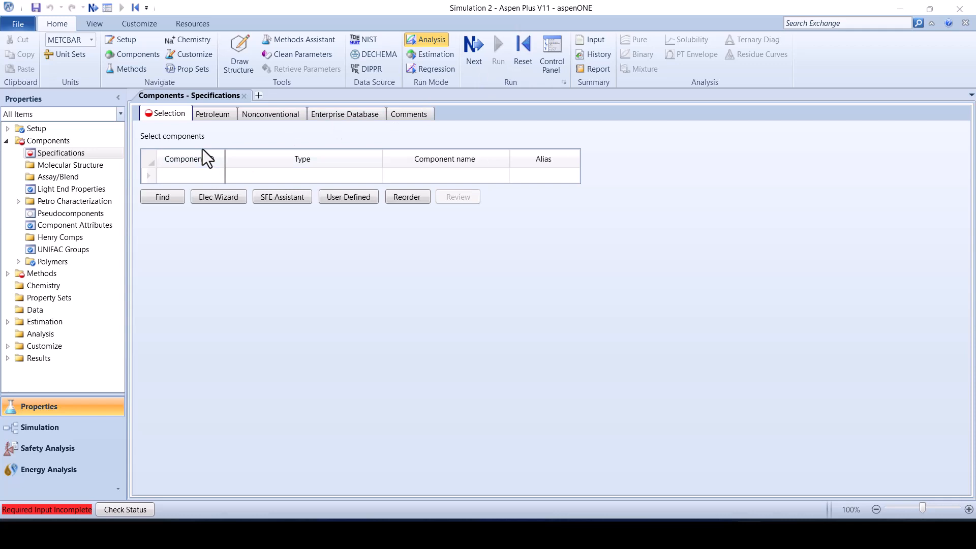
# Close the current simulation and create a new blank simulation
pyautogui.click(19, 25)
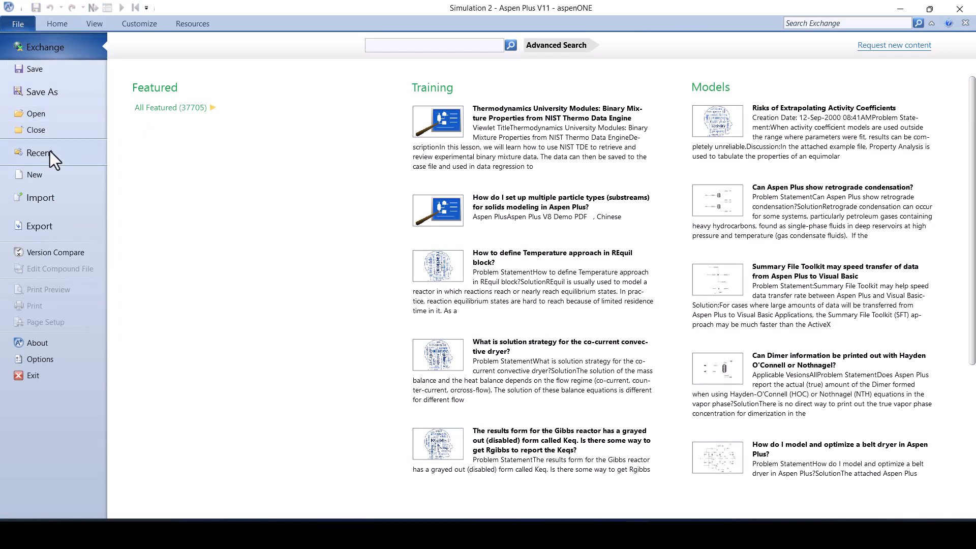
pyautogui.click(965, 23)
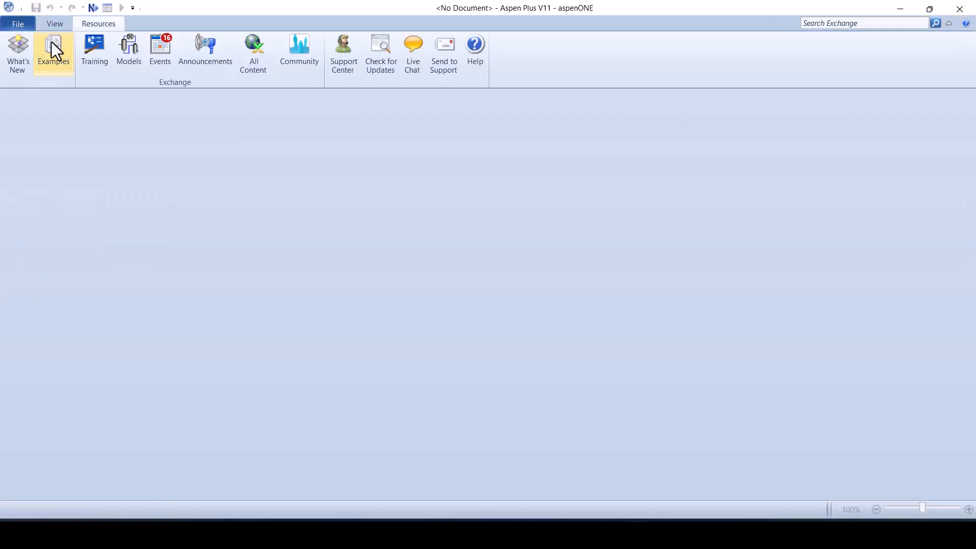
pyautogui.click(19, 25)
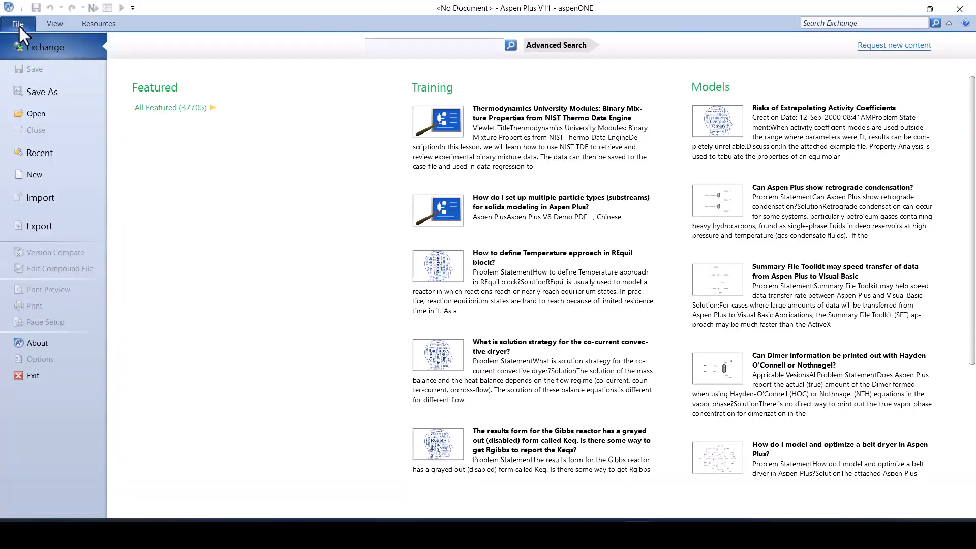
pyautogui.click(59, 178)
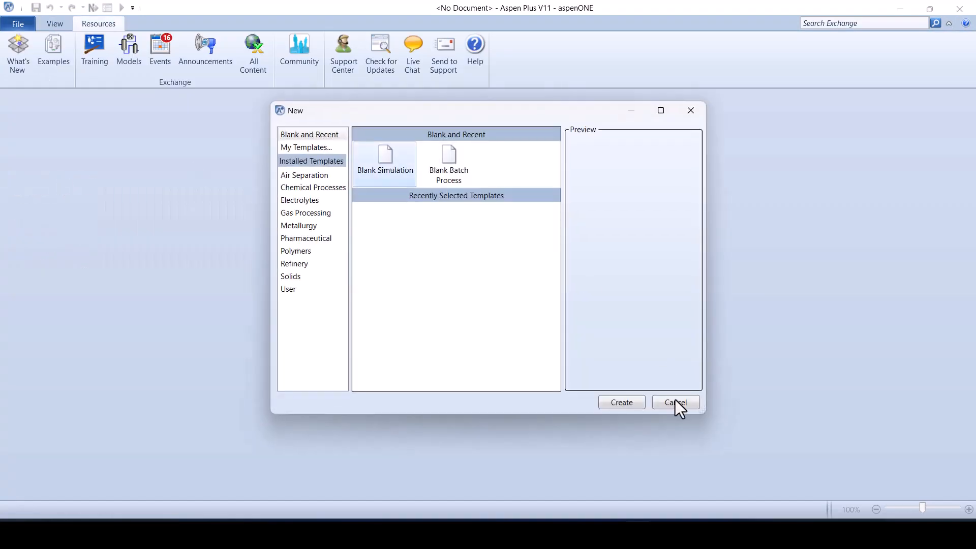
pyautogui.click(634, 404)
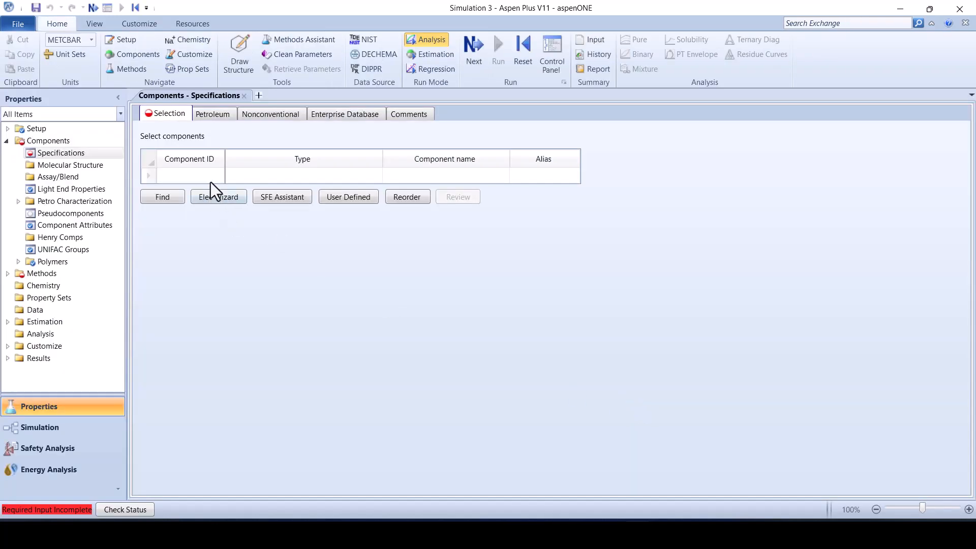
# Add the components CH4, O2, N2, CO2 and H2O to the component list
pyautogui.click(209, 179)
pyautogui.write('CH4')
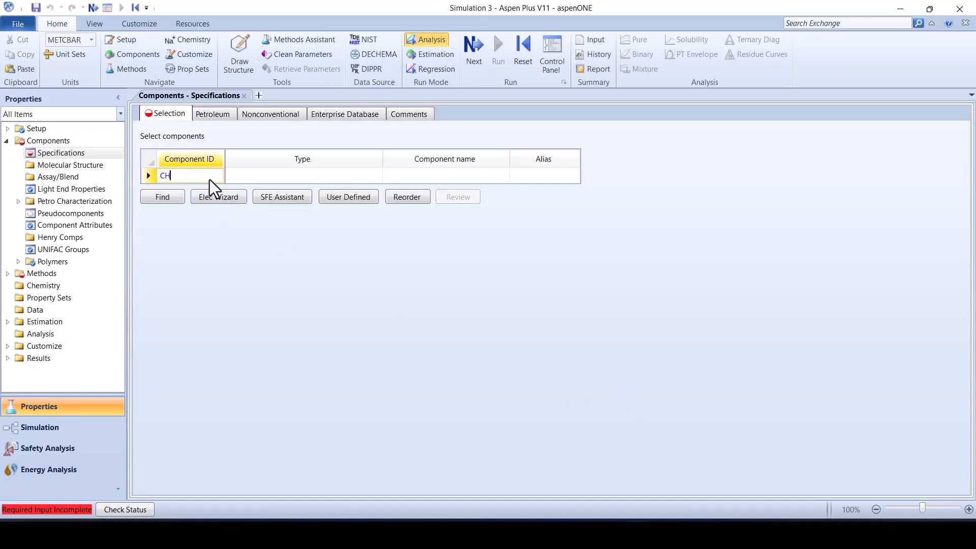
pyautogui.press('Return')
pyautogui.write('O2')
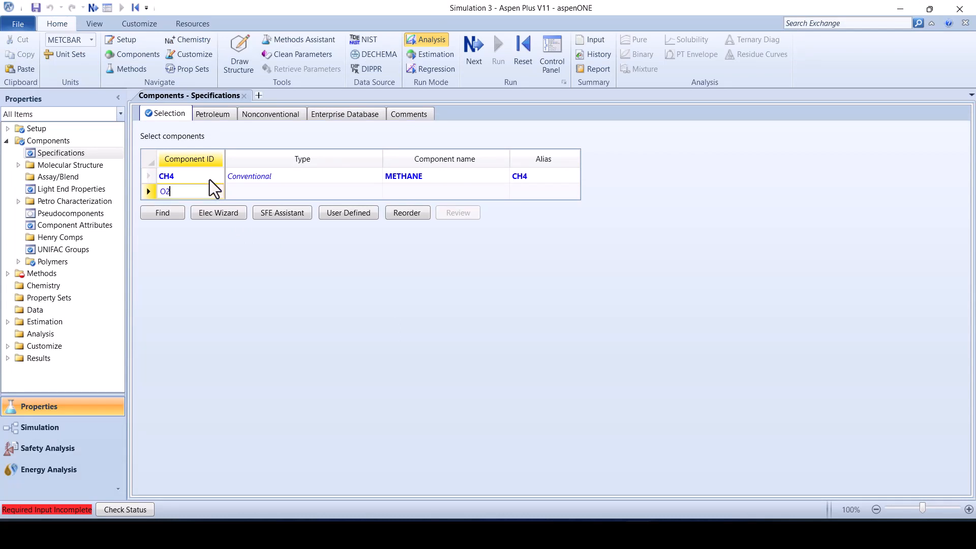
pyautogui.press('Return')
pyautogui.write('N2')
pyautogui.press('Return')
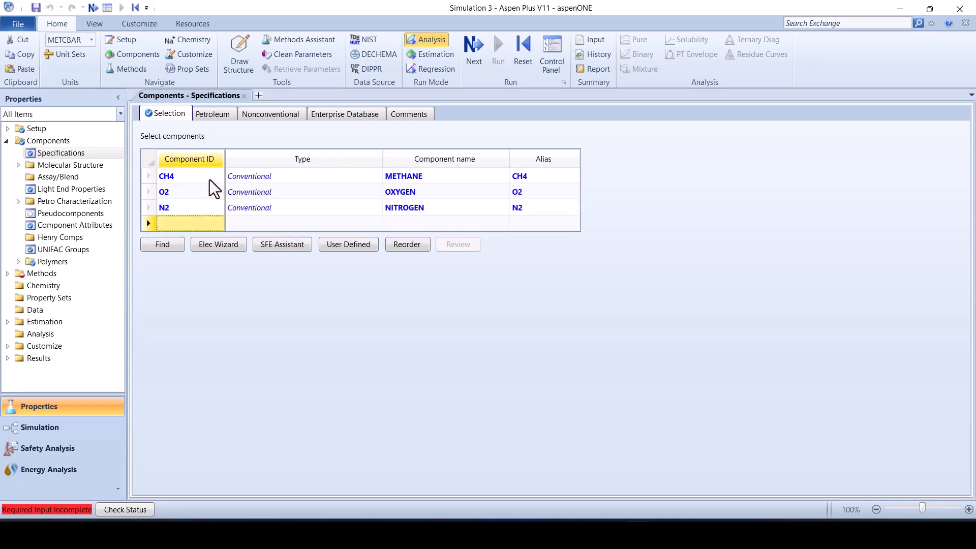
pyautogui.write('CO2')
pyautogui.press('Return')
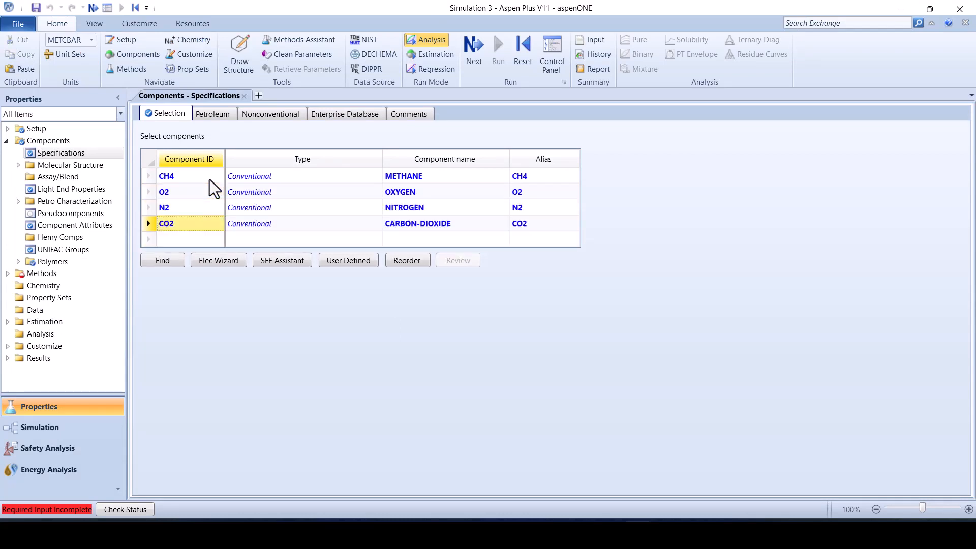
pyautogui.write('H2O')
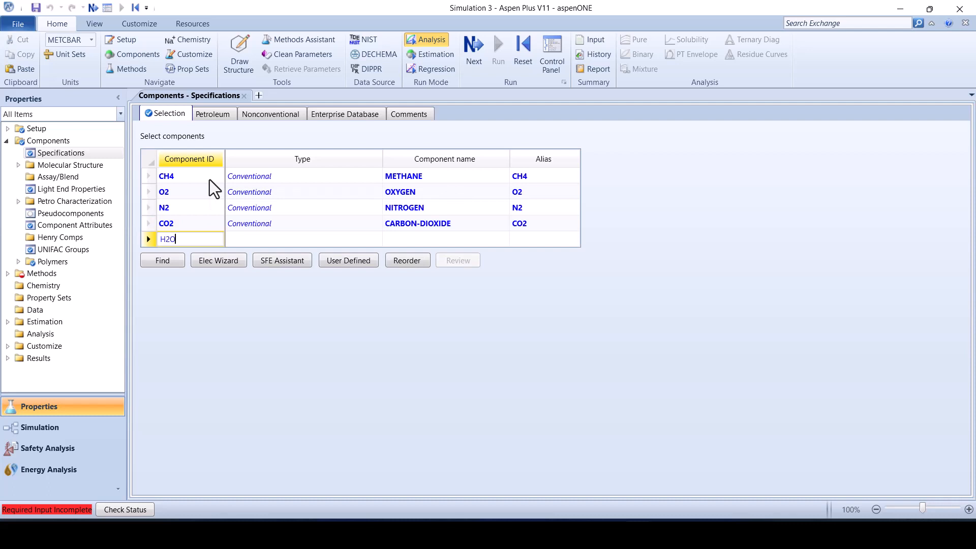
pyautogui.press('Return')
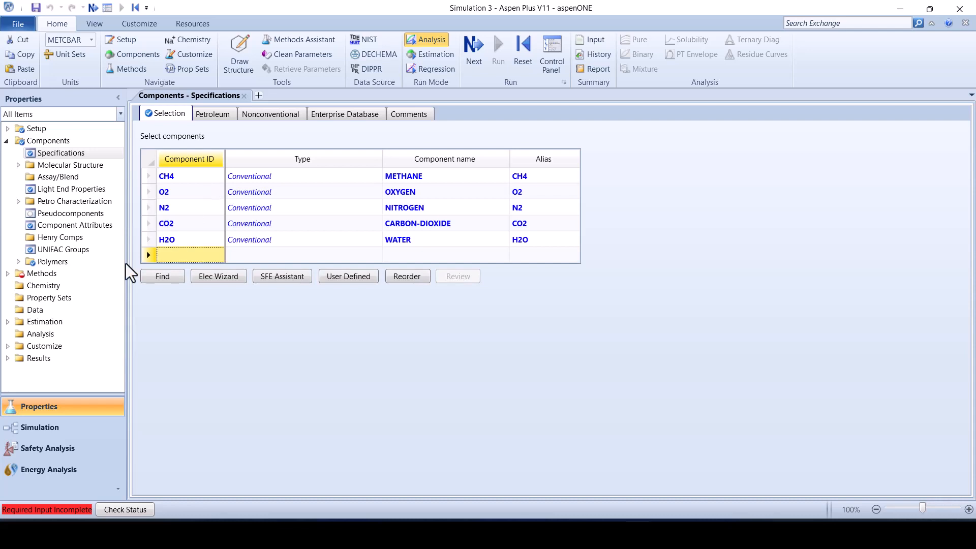
# Set the global property method to PENG-ROB
pyautogui.click(28, 271)
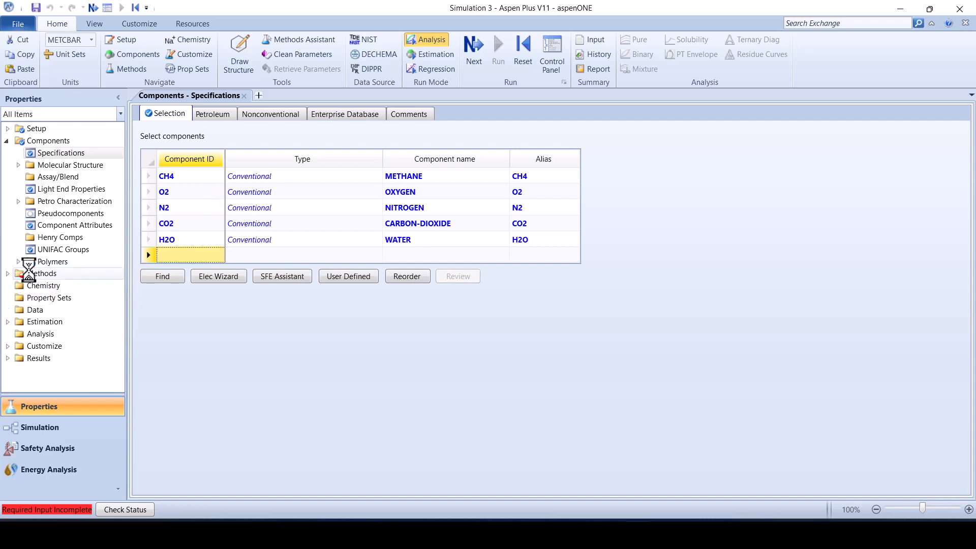
pyautogui.click(383, 152)
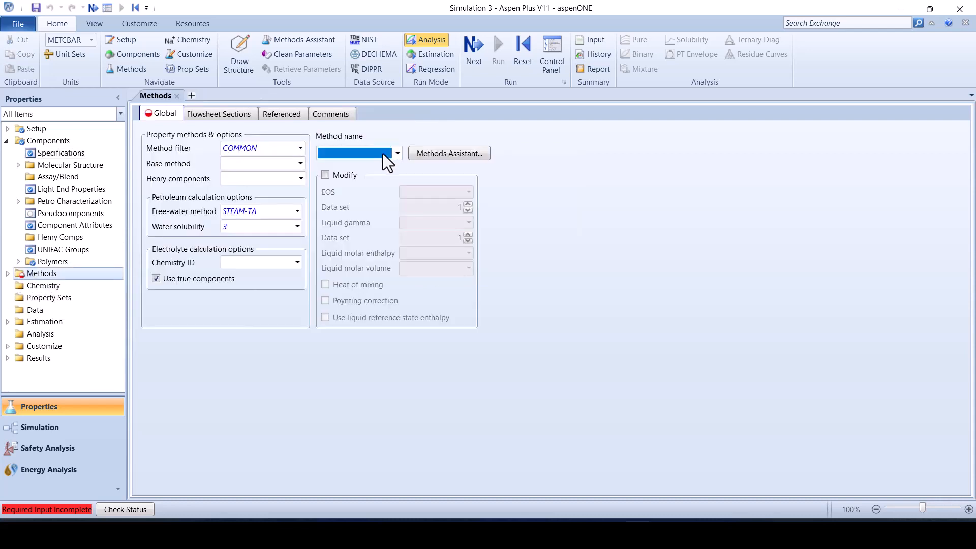
pyautogui.write('PENG-ROB')
pyautogui.press('Return')
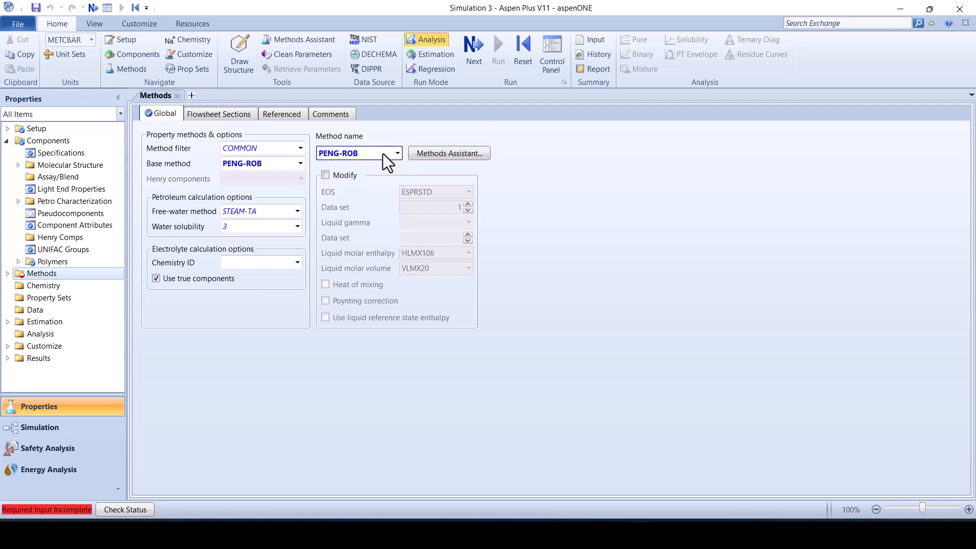
# Open the binary interaction parameters of the property method to complete the required properties input
pyautogui.click(8, 274)
pyautogui.click(19, 310)
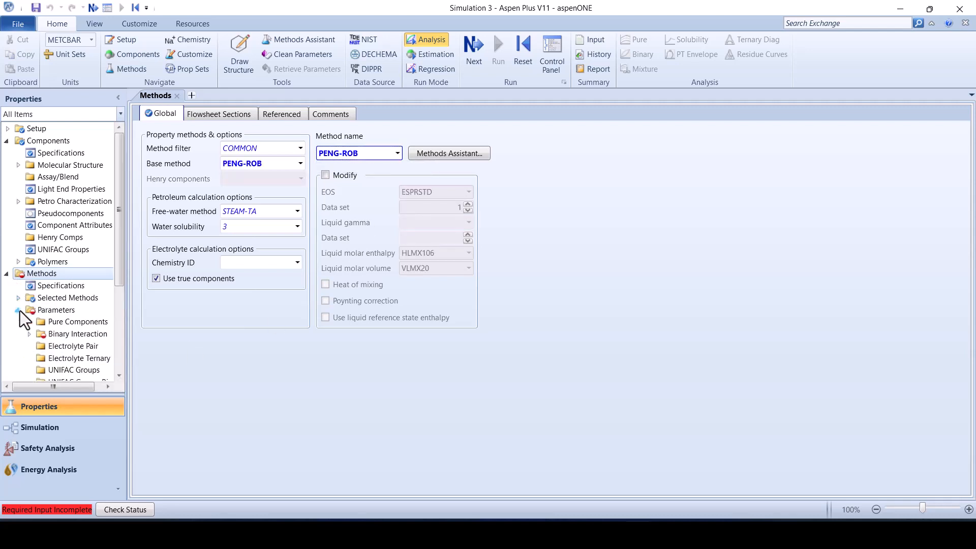
pyautogui.click(57, 333)
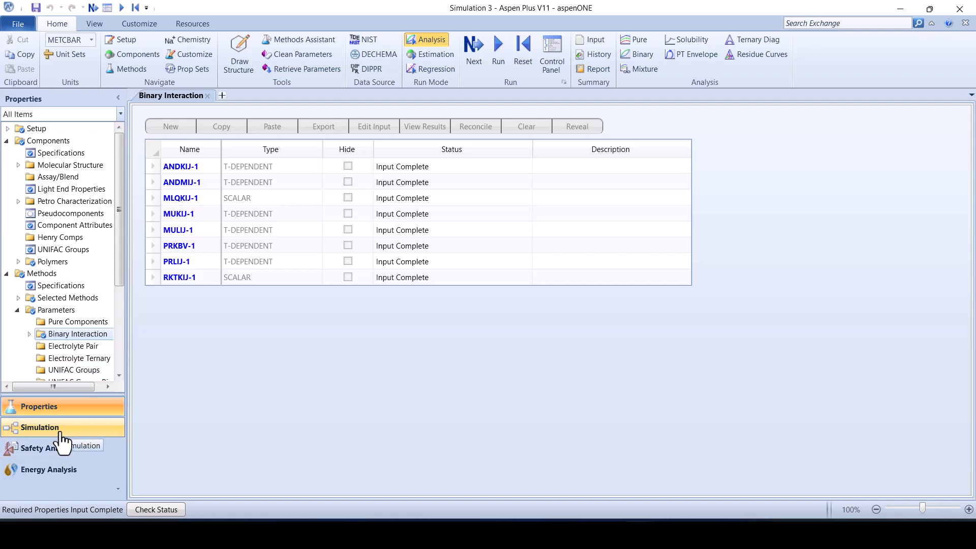
# Switch to the simulation environment and close the economics, energy and exchanger dashboard above the flowsheet
pyautogui.click(41, 427)
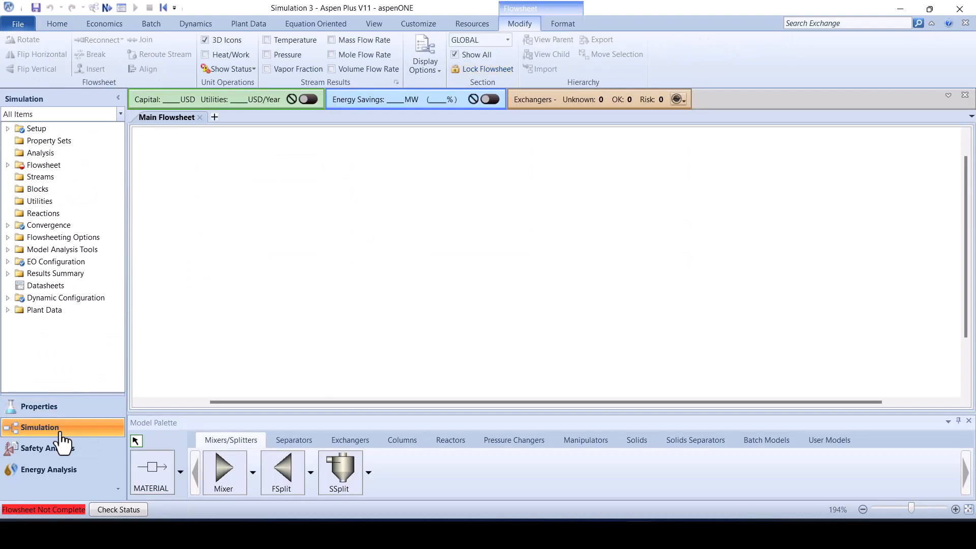
pyautogui.click(964, 95)
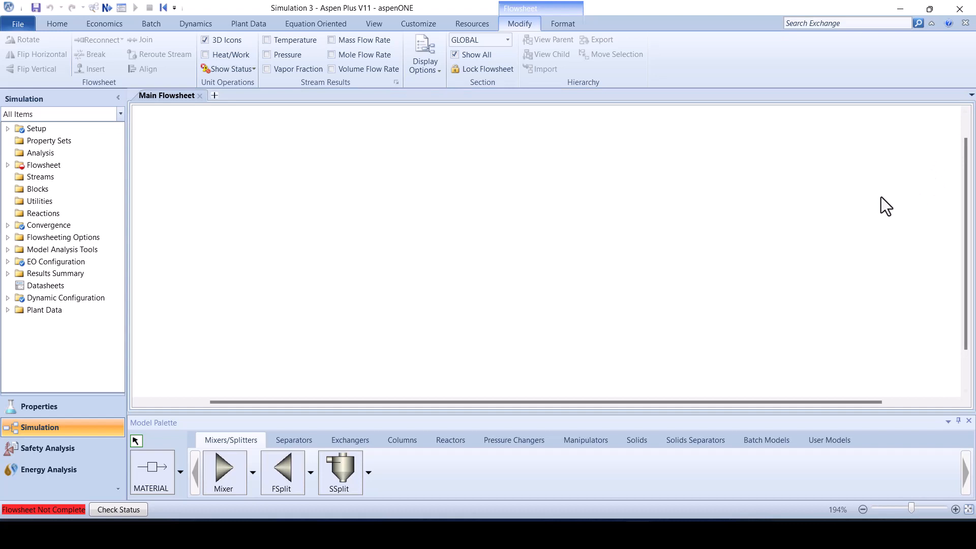
# Create a new unit set with the ID UNITS
pyautogui.click(58, 22)
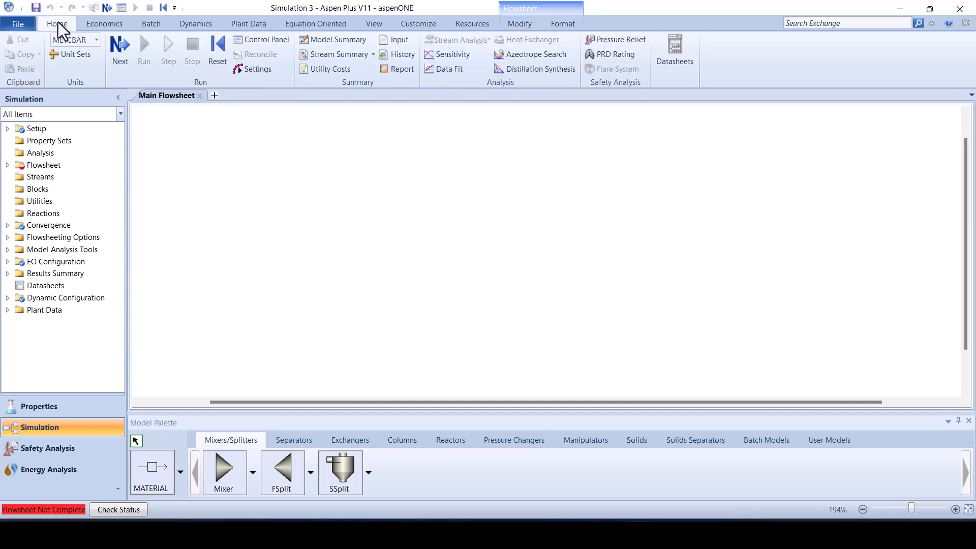
pyautogui.click(89, 53)
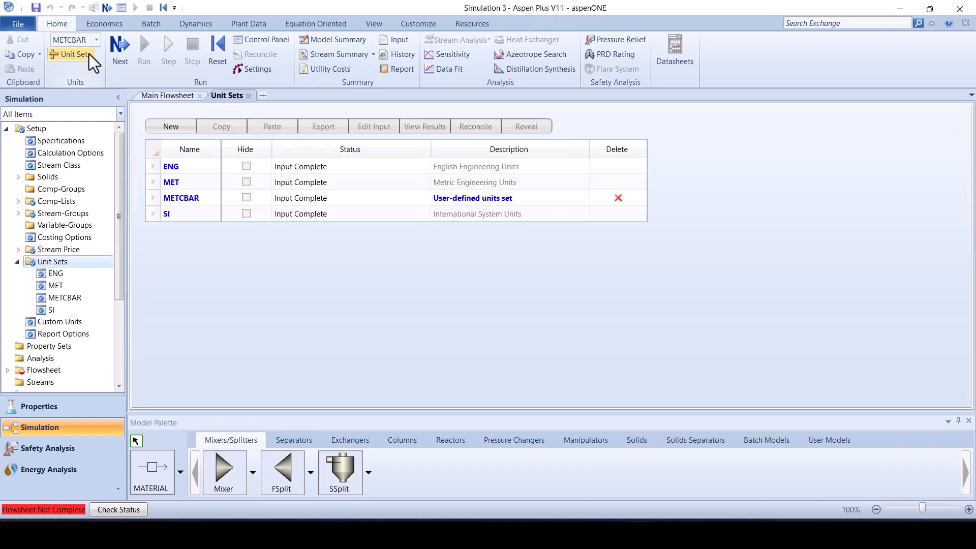
pyautogui.click(169, 131)
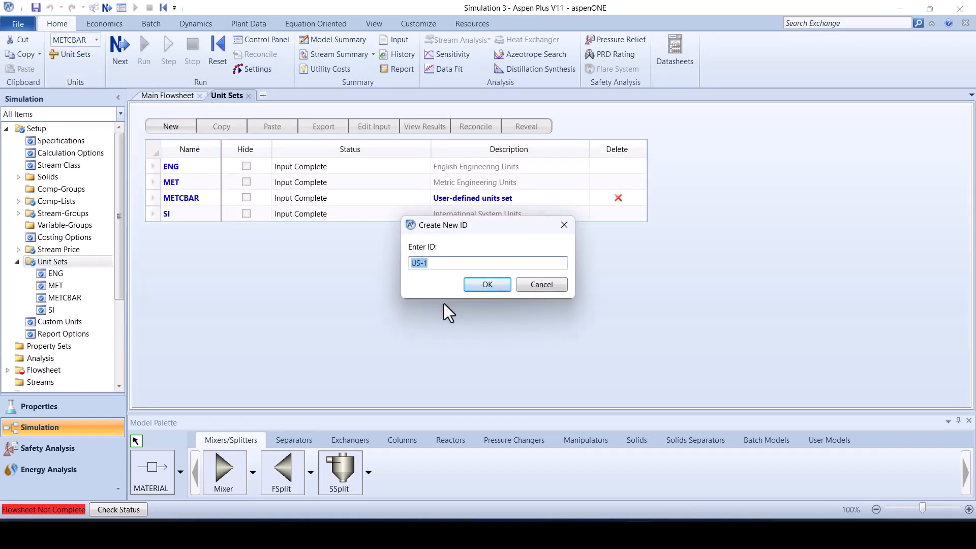
pyautogui.write('UNITS')
pyautogui.press('Return')
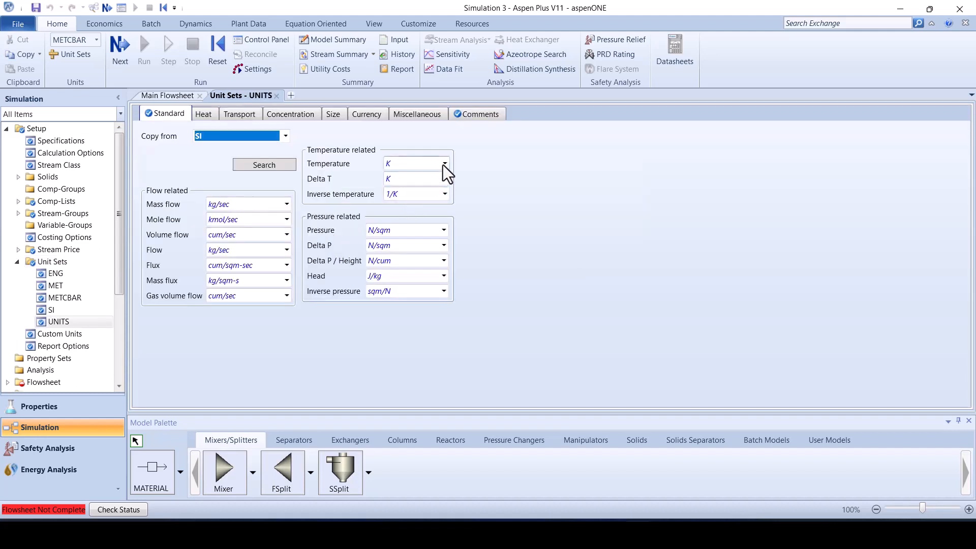
# Set the temperature unit to C and the pressure unit to bar in the UNITS set
pyautogui.click(444, 163)
pyautogui.click(409, 178)
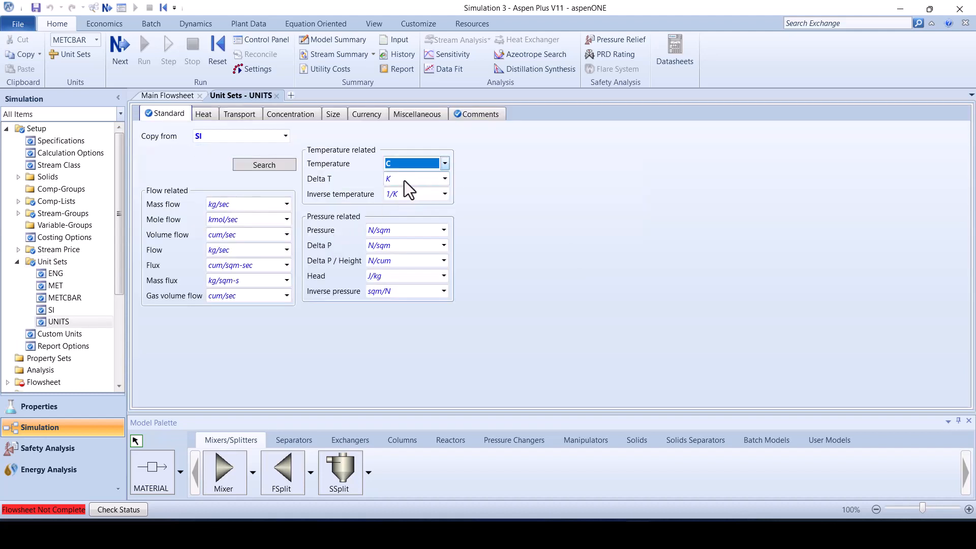
pyautogui.click(444, 231)
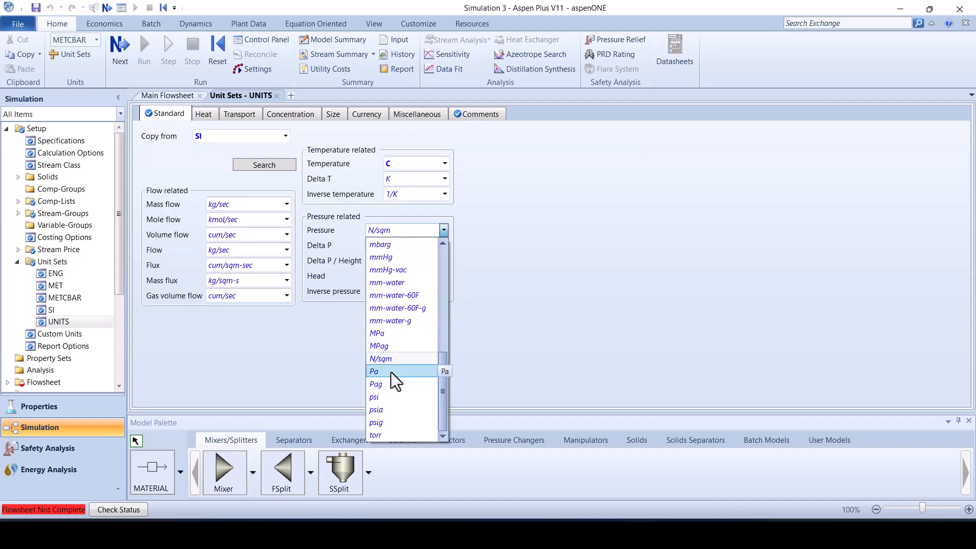
pyautogui.press('b')
pyautogui.press('Return')
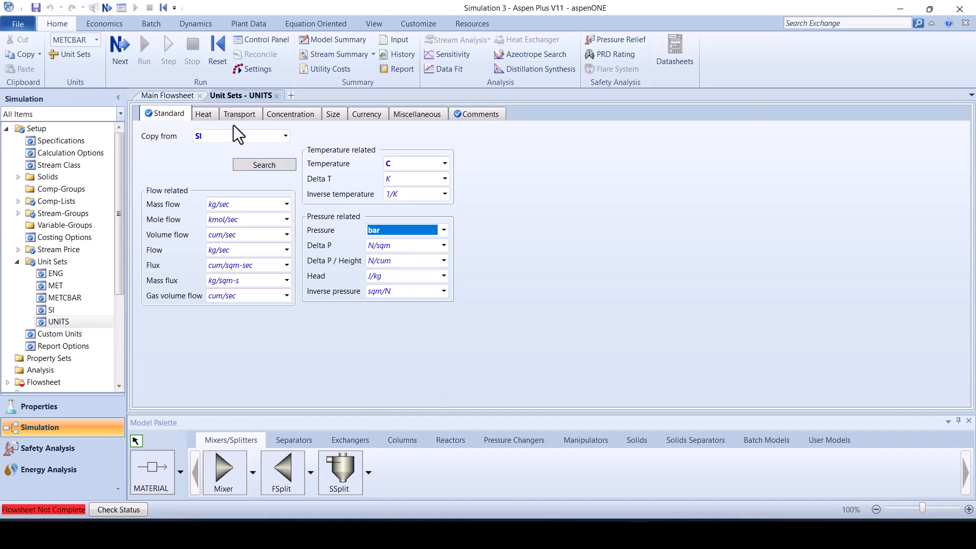
# Set the enthalpy flow unit to MW in the heat units of the UNITS set
pyautogui.click(209, 117)
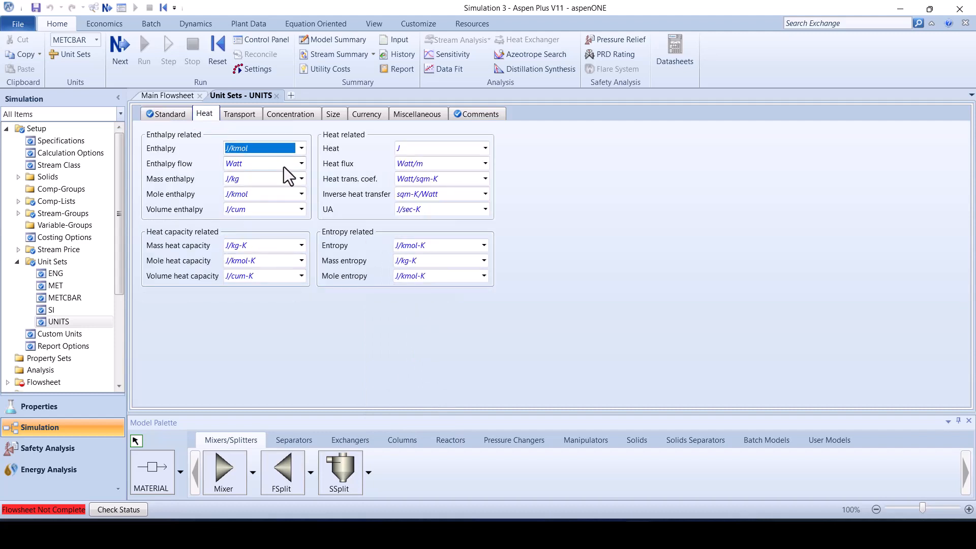
pyautogui.click(301, 164)
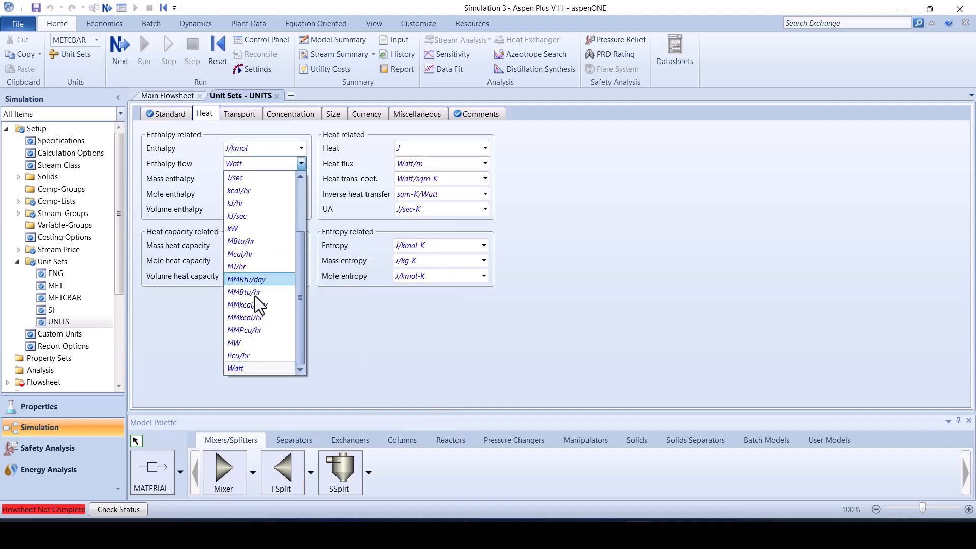
pyautogui.click(252, 342)
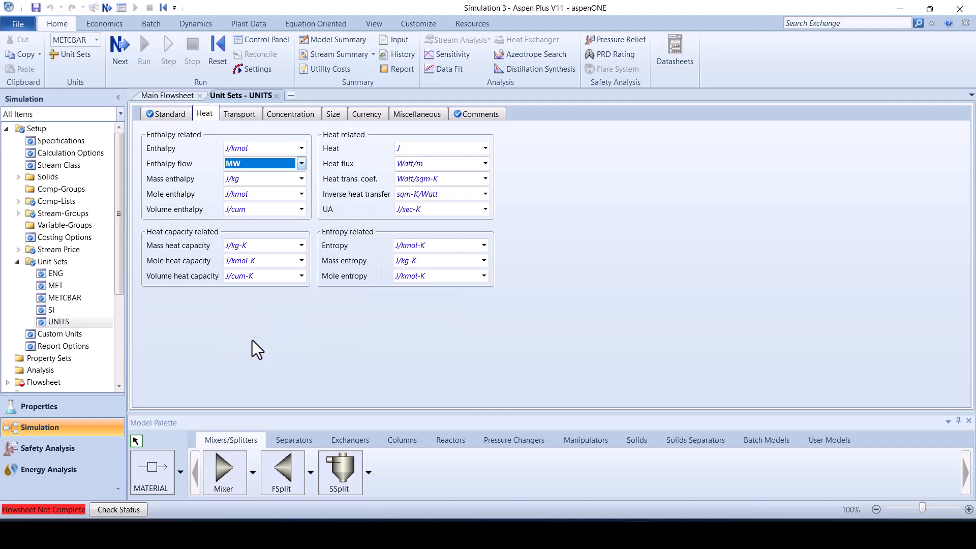
# Set the power unit to MW in the energy and power related units of the UNITS set
pyautogui.click(237, 114)
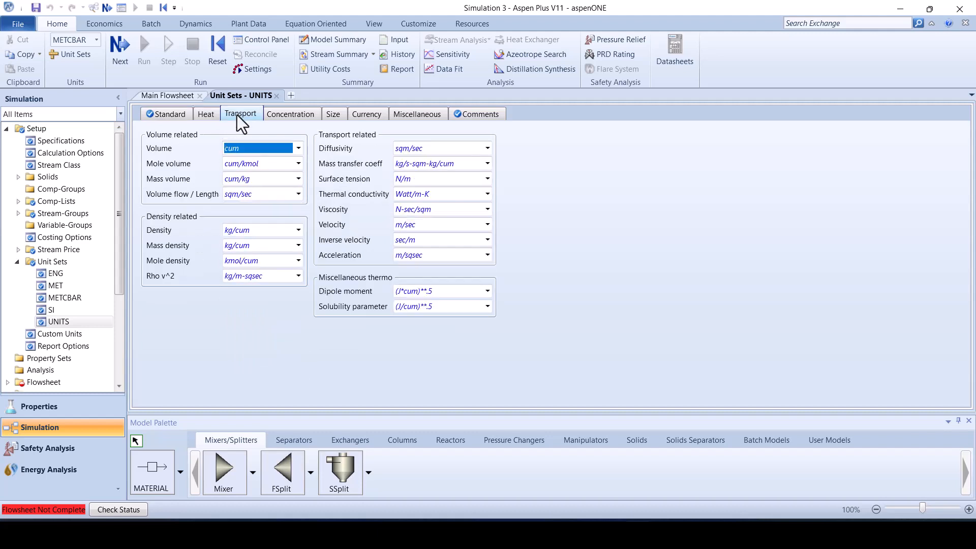
pyautogui.click(301, 118)
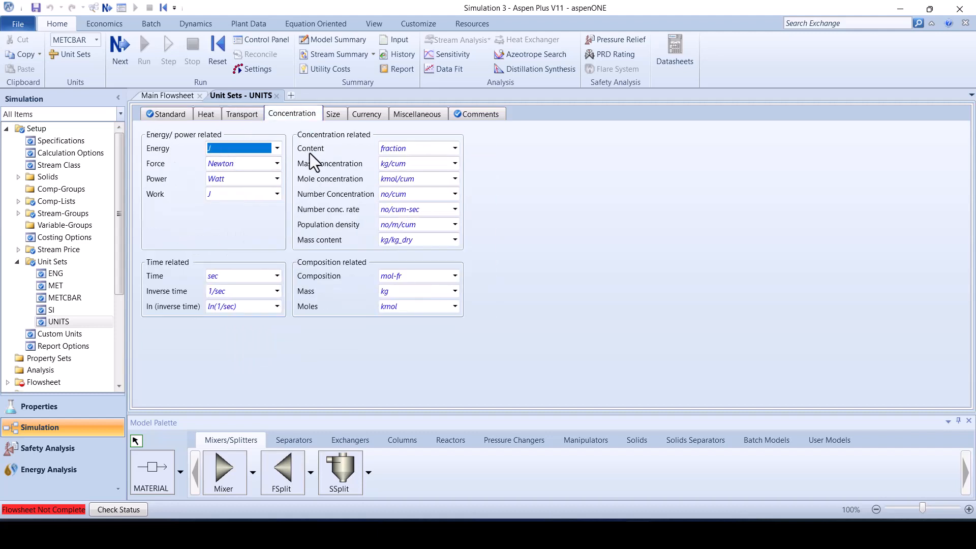
pyautogui.click(277, 194)
pyautogui.click(277, 195)
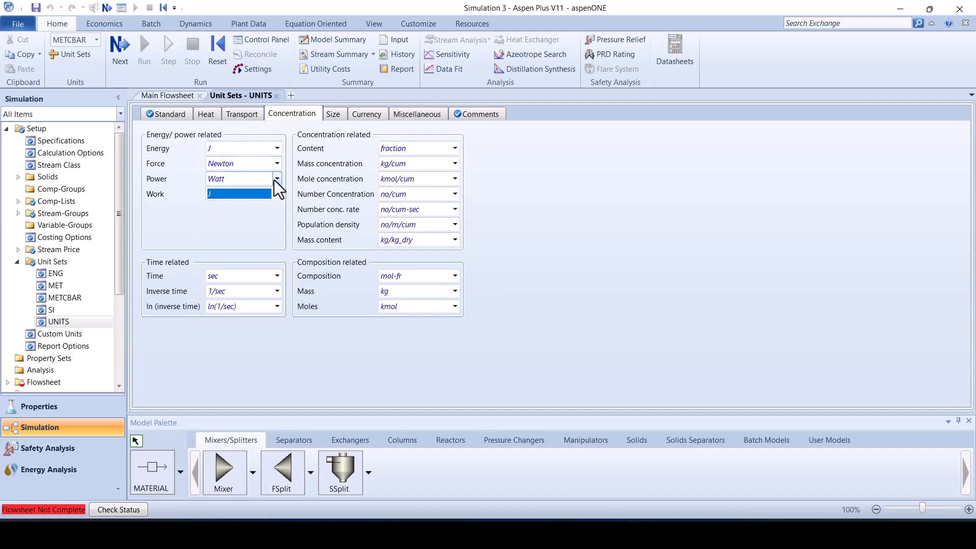
pyautogui.click(273, 180)
pyautogui.click(227, 346)
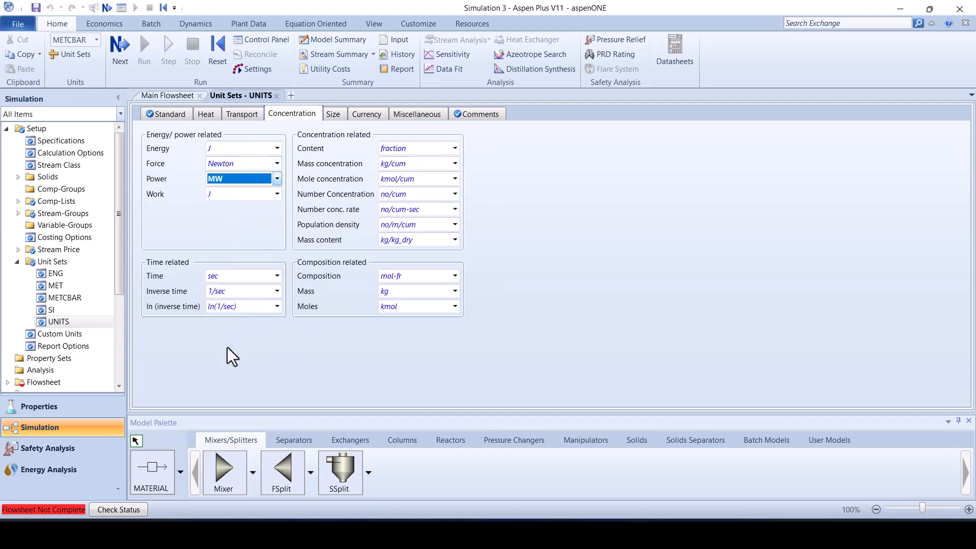
pyautogui.click(260, 230)
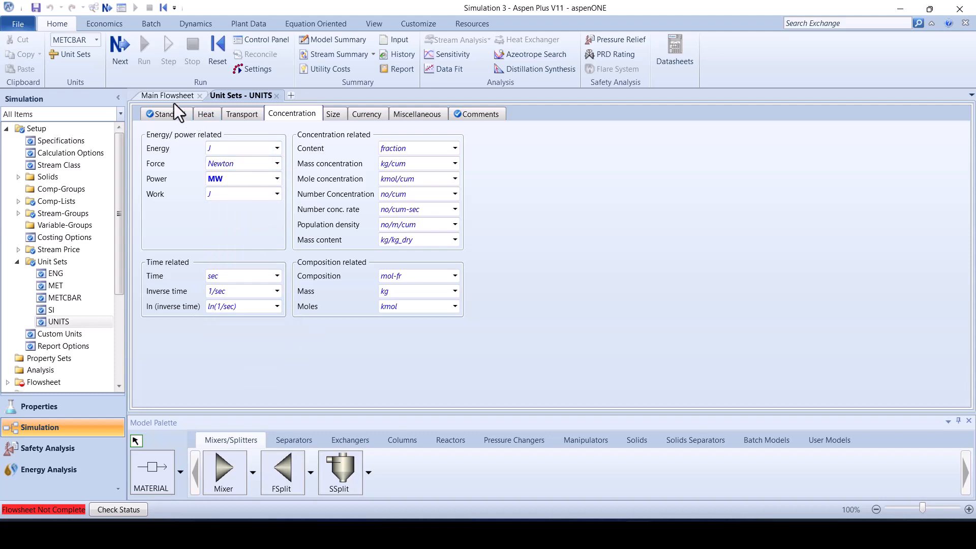
# Make UNITS the active unit set and return to the main flowsheet
pyautogui.click(95, 39)
pyautogui.click(69, 109)
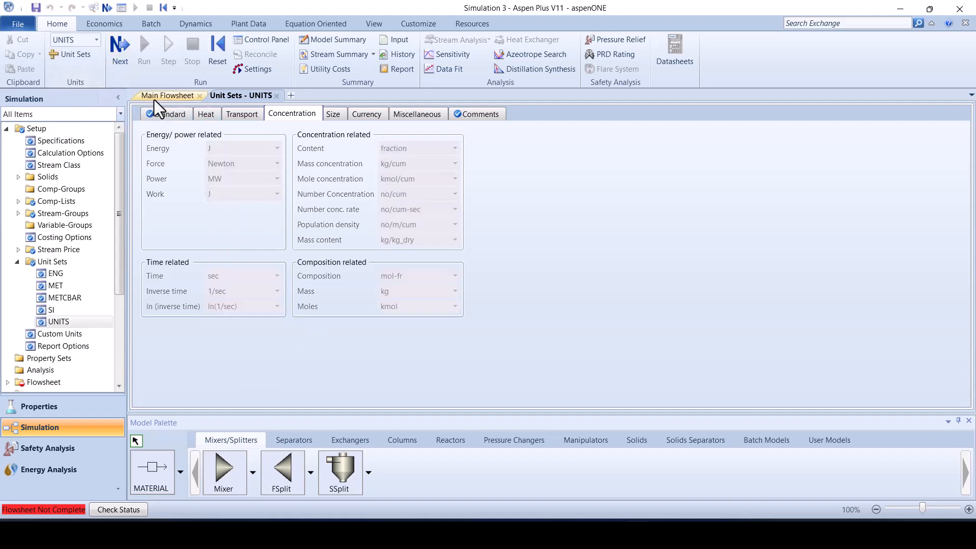
pyautogui.click(154, 99)
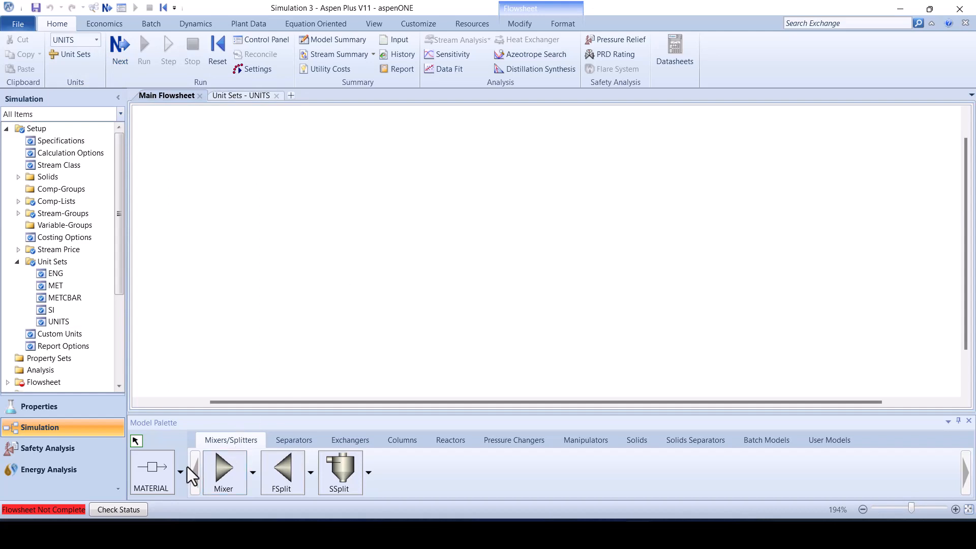
# Draw a horizontal material stream on the empty flowsheet and name it AIR
pyautogui.click(160, 465)
pyautogui.click(205, 268)
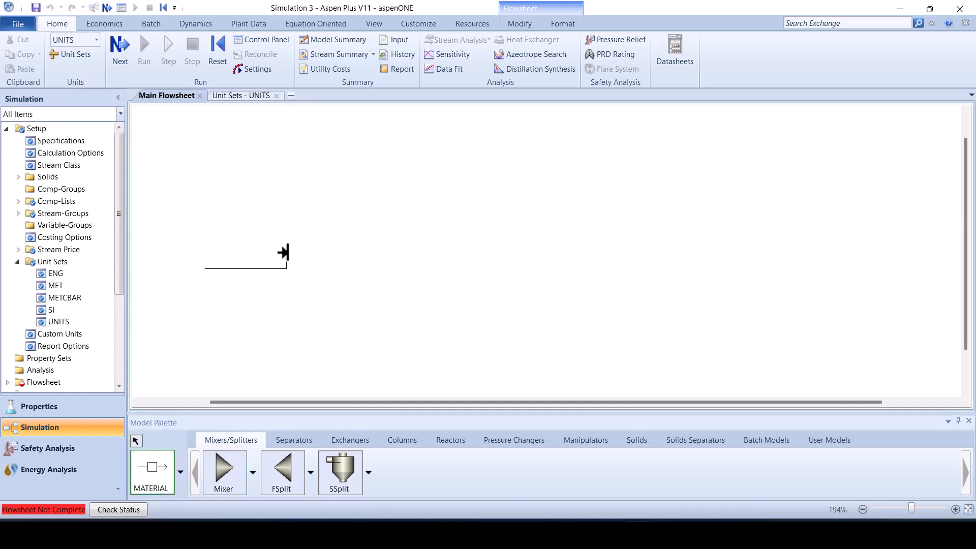
pyautogui.click(284, 252)
pyautogui.write('AIR')
pyautogui.press('Return')
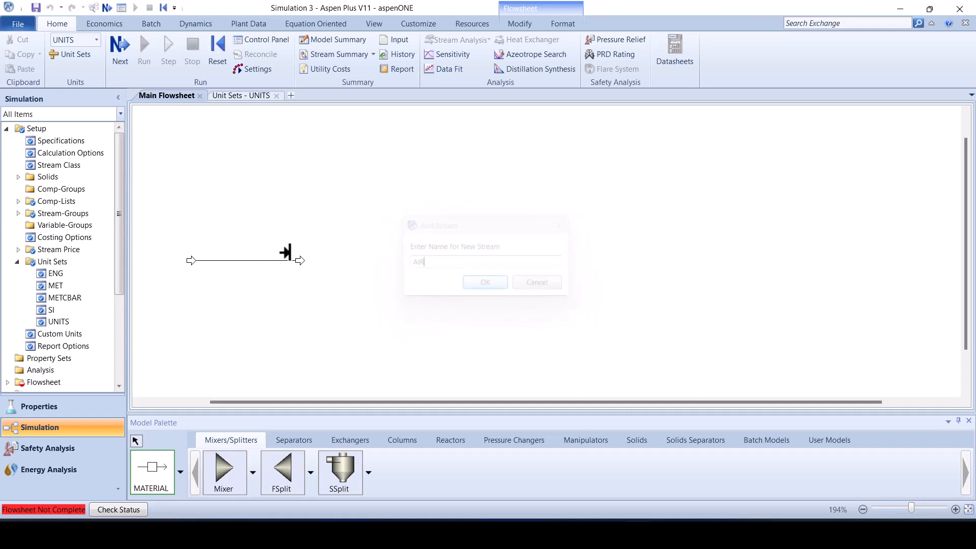
pyautogui.rightClick(304, 284)
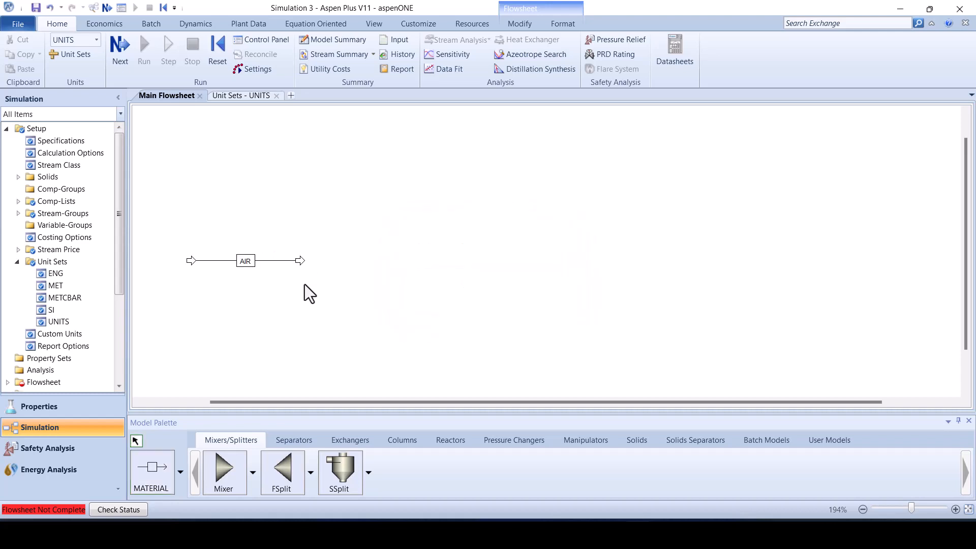
# Place a Compr block at the outlet end of the AIR stream and name it COMP
pyautogui.click(511, 442)
pyautogui.click(272, 468)
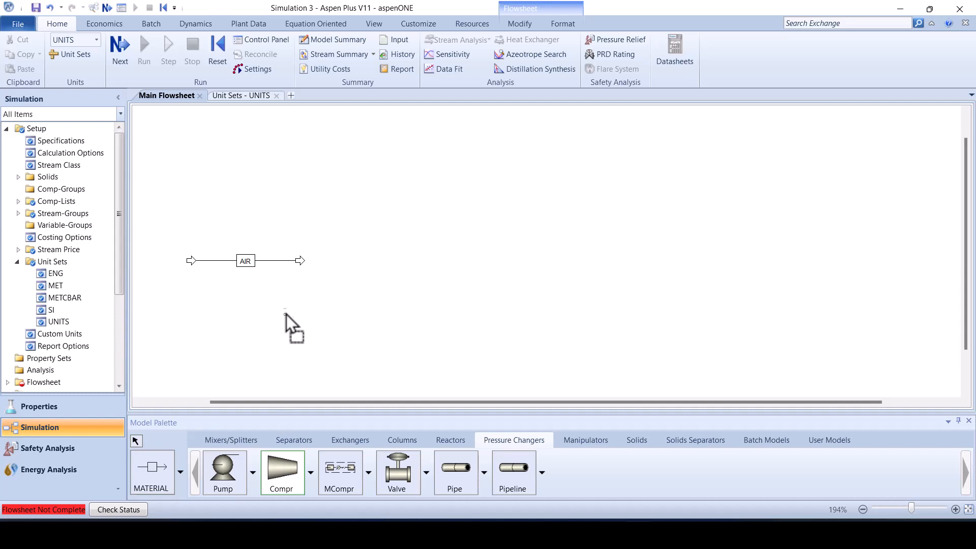
pyautogui.click(316, 263)
pyautogui.write('COMP')
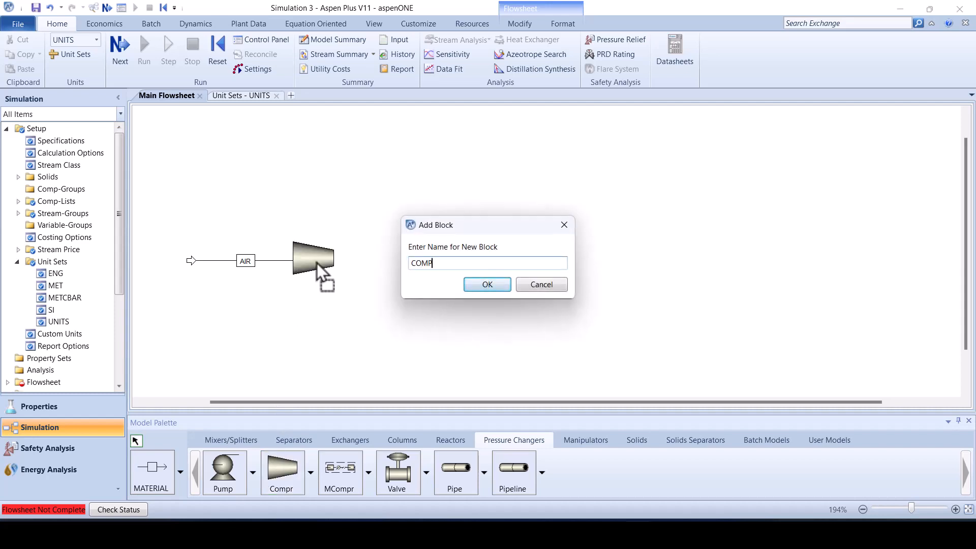
pyautogui.press('Return')
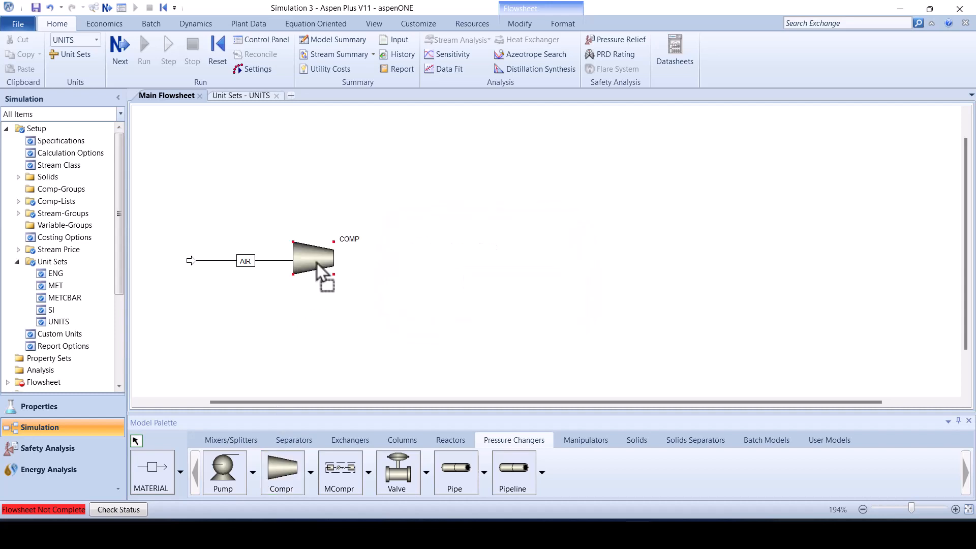
pyautogui.rightClick(321, 308)
# Reconnect the AIR stream's destination to the COMP block's feed inlet and move the stream's source end below the compressor's level
pyautogui.click(272, 261)
pyautogui.click(522, 25)
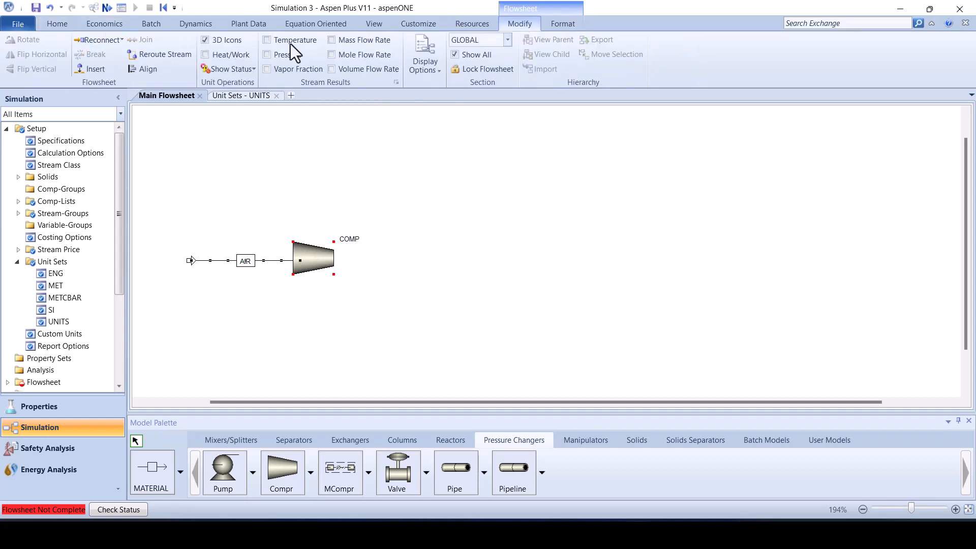
pyautogui.click(117, 40)
pyautogui.click(130, 68)
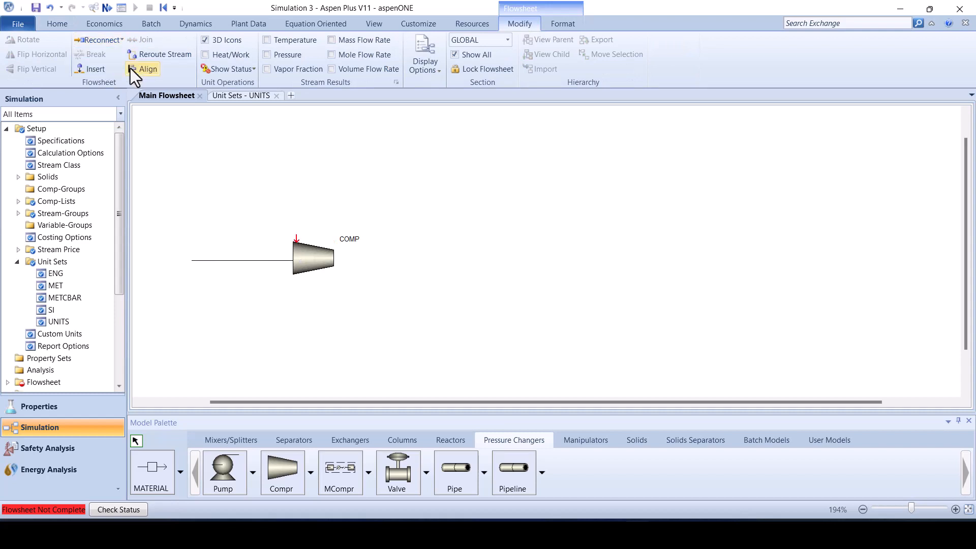
pyautogui.moveTo(298, 238); pyautogui.dragTo(298, 292)
pyautogui.moveTo(245, 261); pyautogui.dragTo(240, 294)
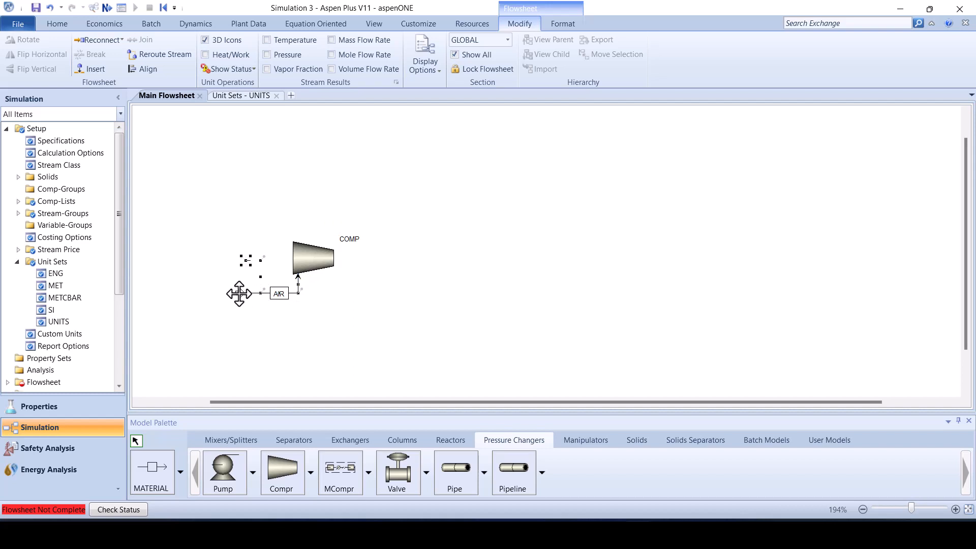
# Draw a material stream from the COMP block's product outlet and name it AIR-COMP
pyautogui.click(160, 478)
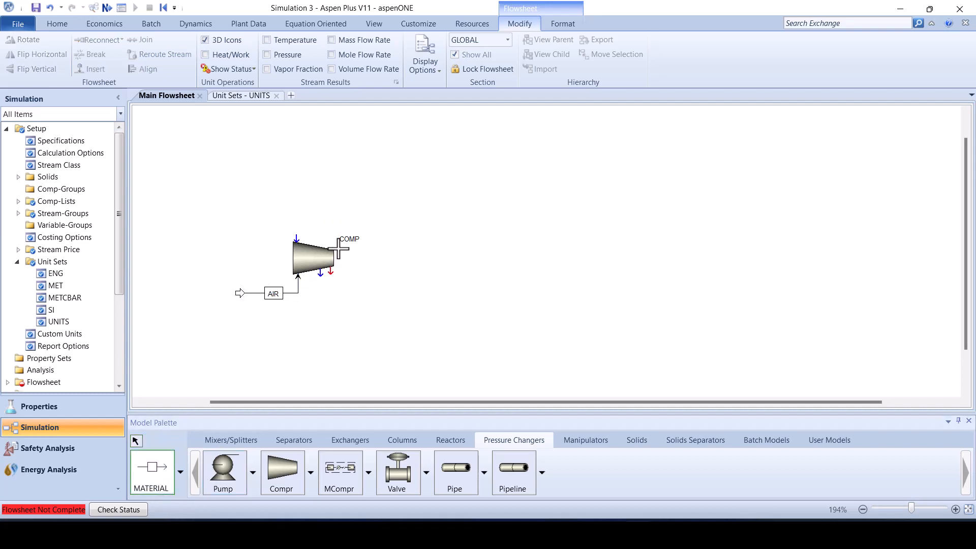
pyautogui.click(328, 269)
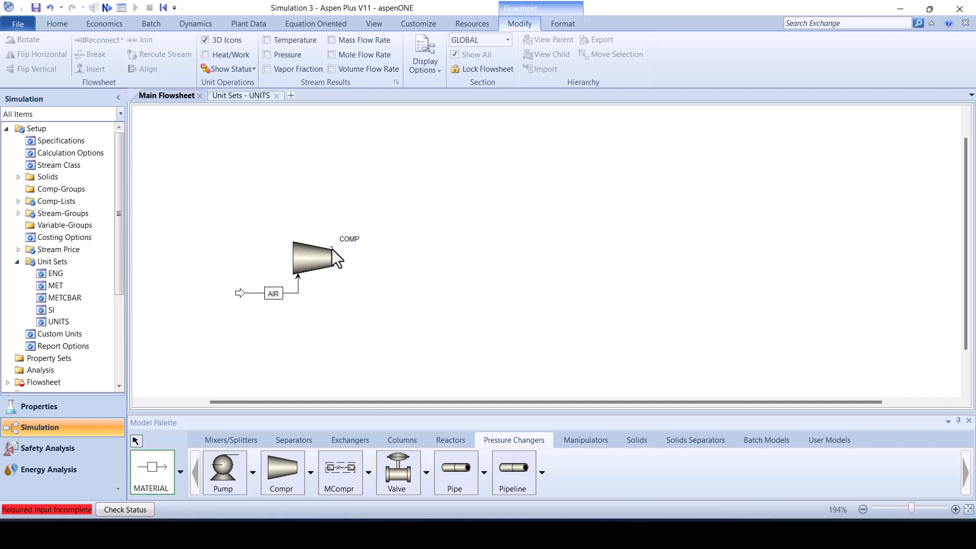
pyautogui.click(381, 239)
pyautogui.write('AI')
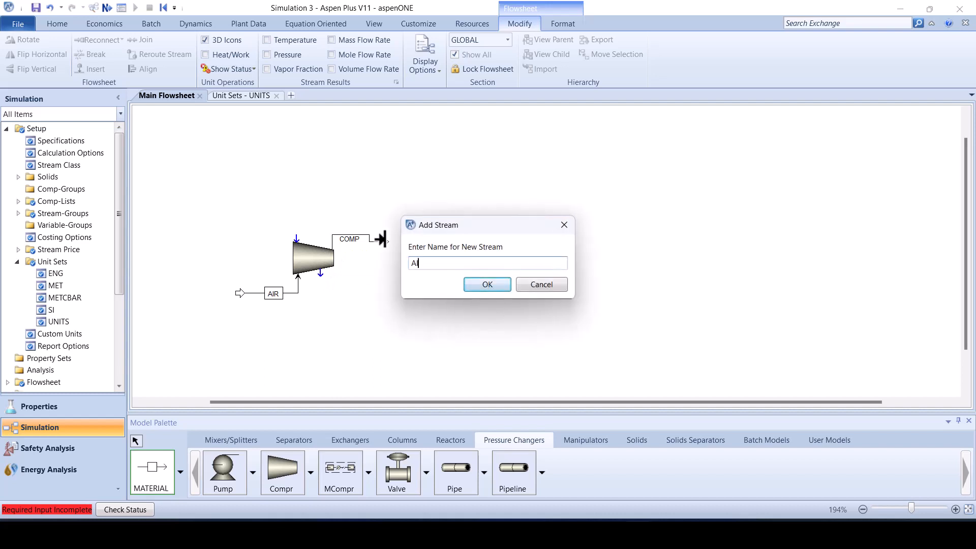
pyautogui.write('R-COMP')
pyautogui.press('Return')
pyautogui.press('Escape')
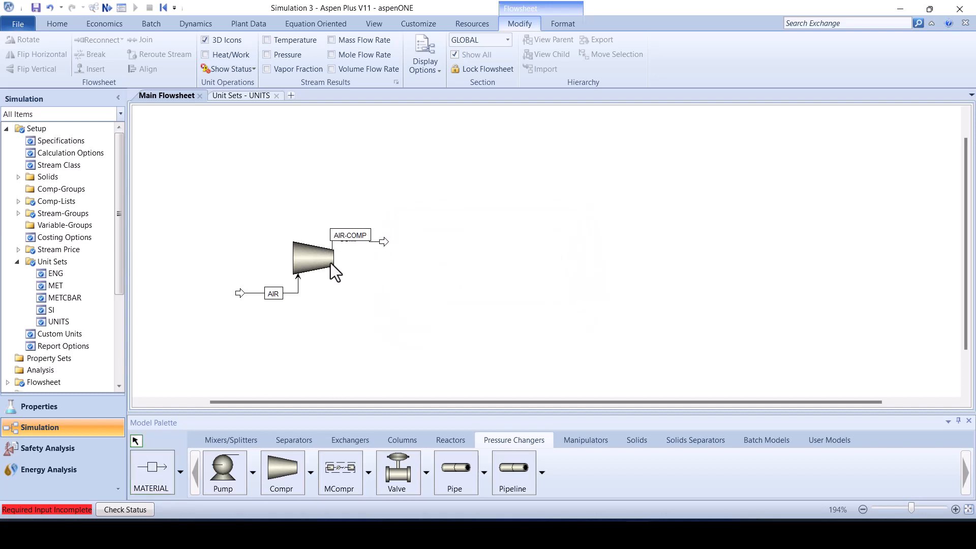
# Define the AIR stream's composition as Mole-Frac with O2 at 0.21 and N2 at 0.79
pyautogui.click(256, 294)
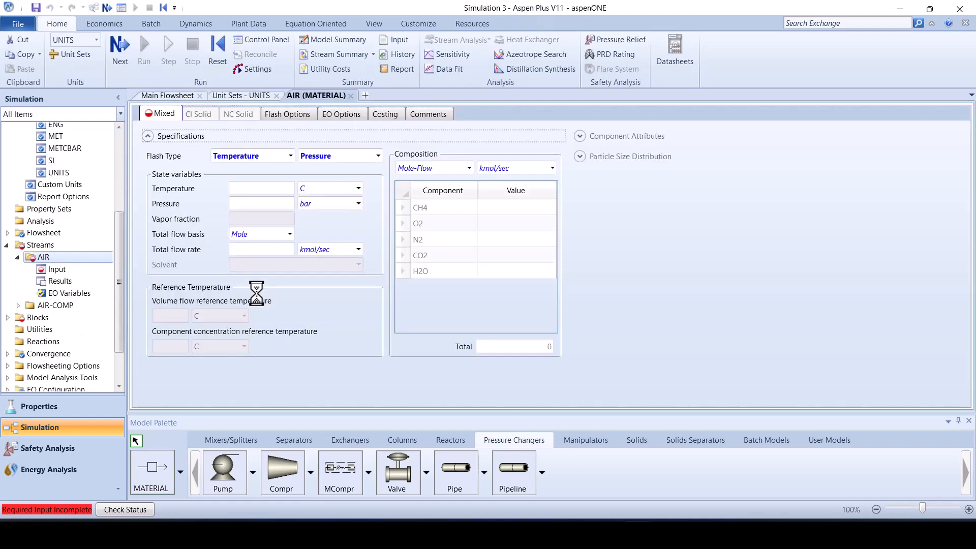
pyautogui.click(471, 165)
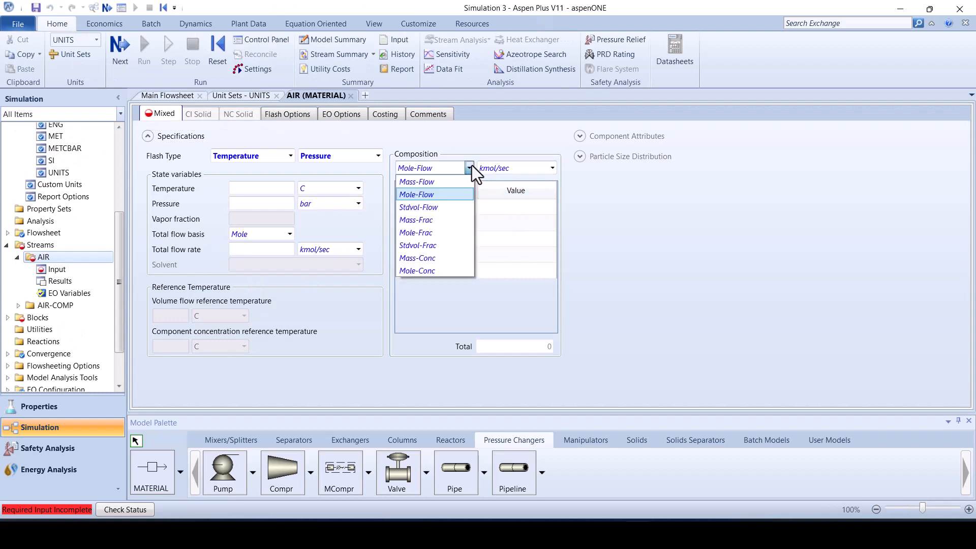
pyautogui.click(431, 233)
pyautogui.click(488, 224)
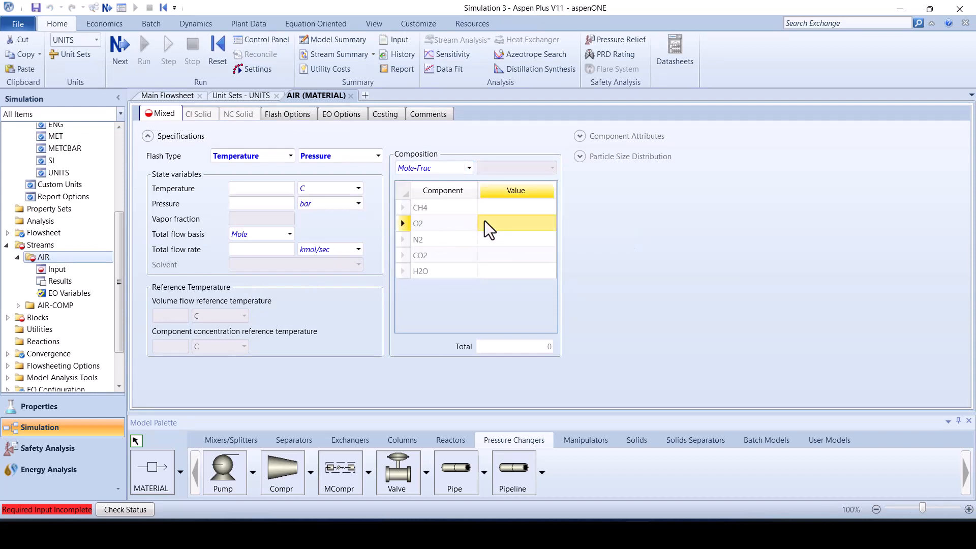
pyautogui.write('0.21')
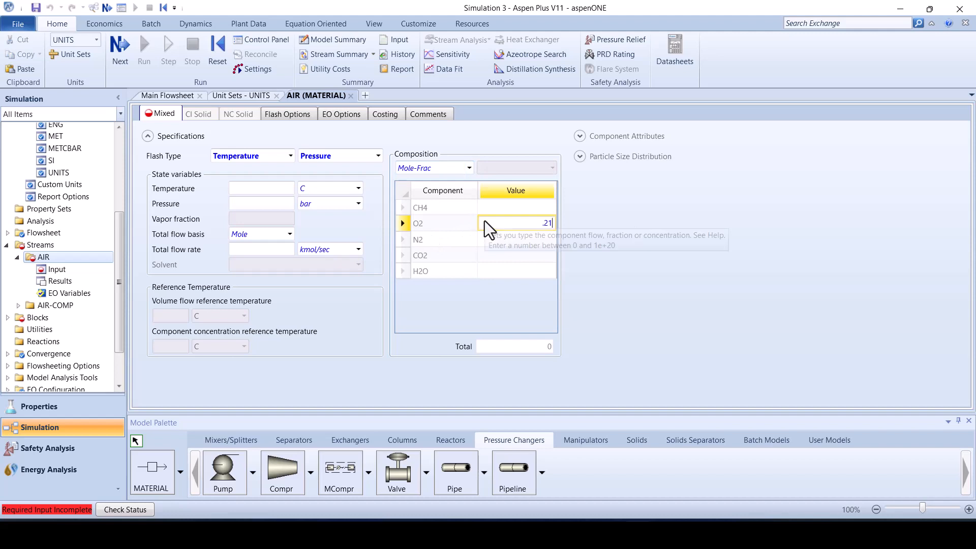
pyautogui.press('Return')
pyautogui.write('79')
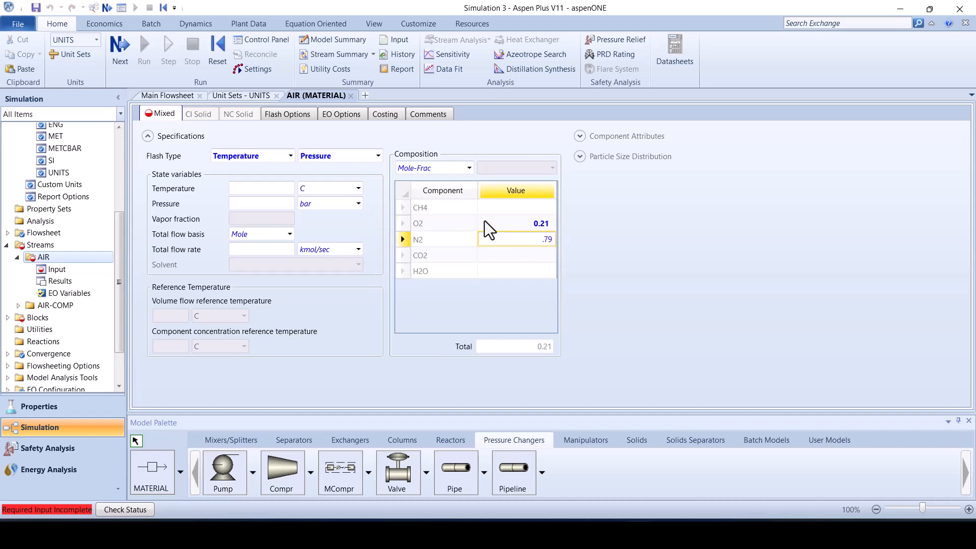
pyautogui.press('Return')
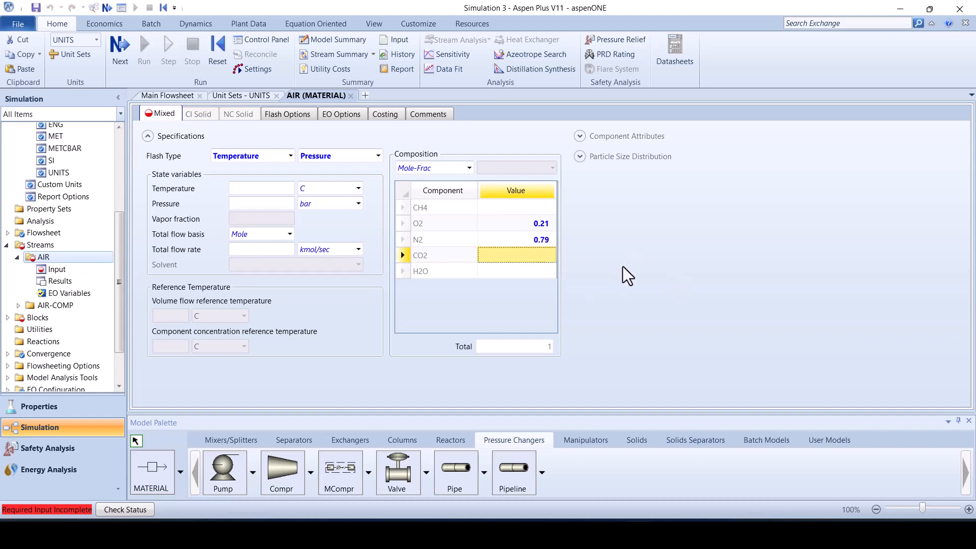
# Set the AIR stream's temperature to 25 C and its pressure to 1 bar
pyautogui.click(262, 188)
pyautogui.write('25')
pyautogui.click(270, 206)
pyautogui.write('1')
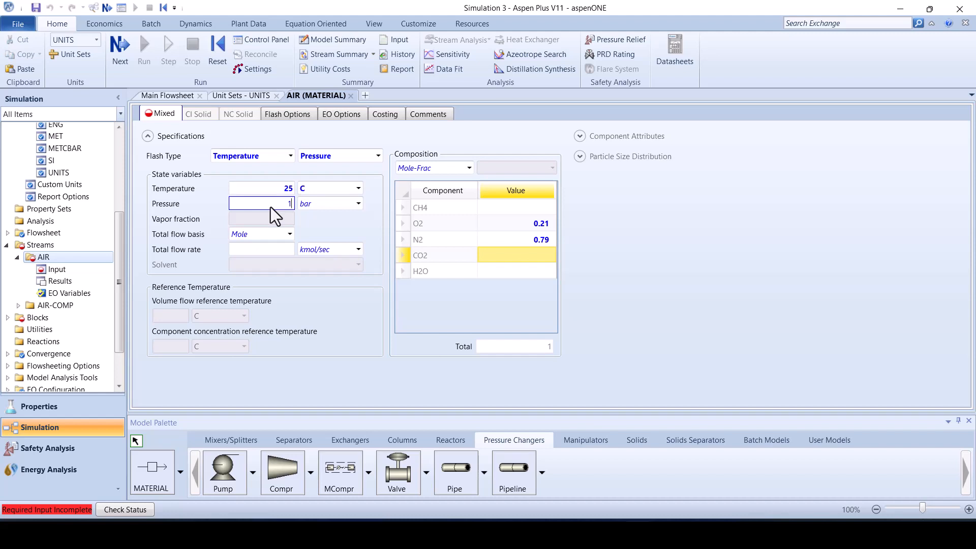
# Change the AIR stream's total flow basis to Mass and set the flow rate to 80 kg/sec
pyautogui.click(287, 234)
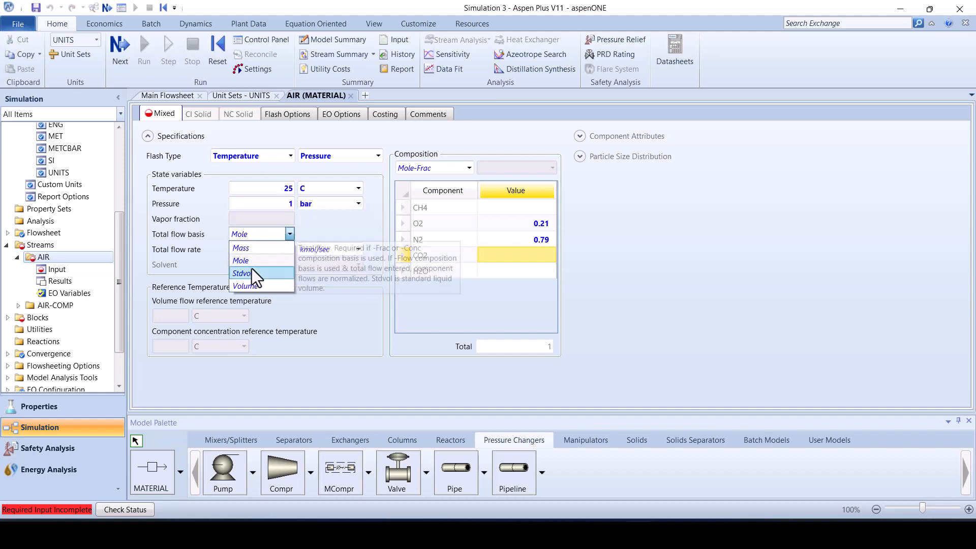
pyautogui.click(251, 248)
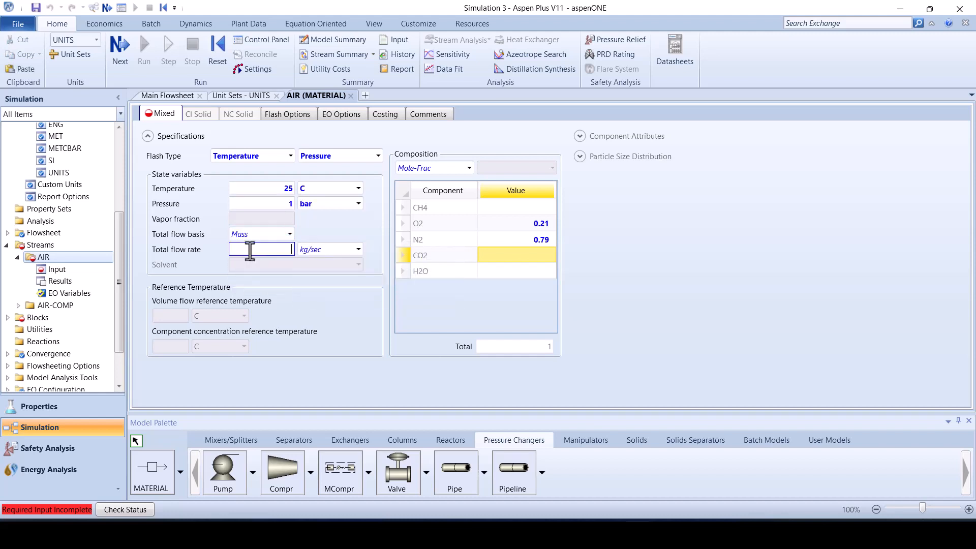
pyautogui.write('80')
pyautogui.press('Return')
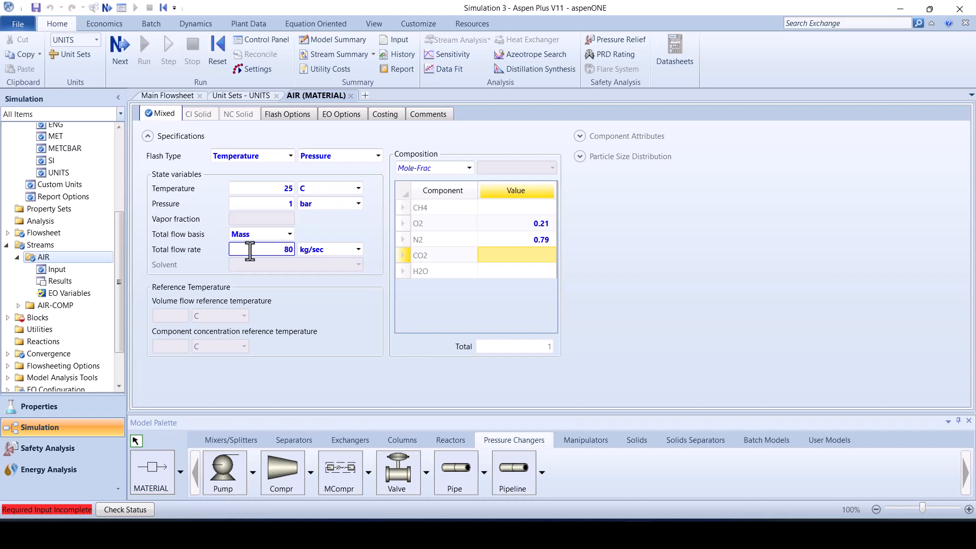
# Specify the COMP block as an Isentropic compressor with a discharge pressure of 25 bar
pyautogui.click(176, 100)
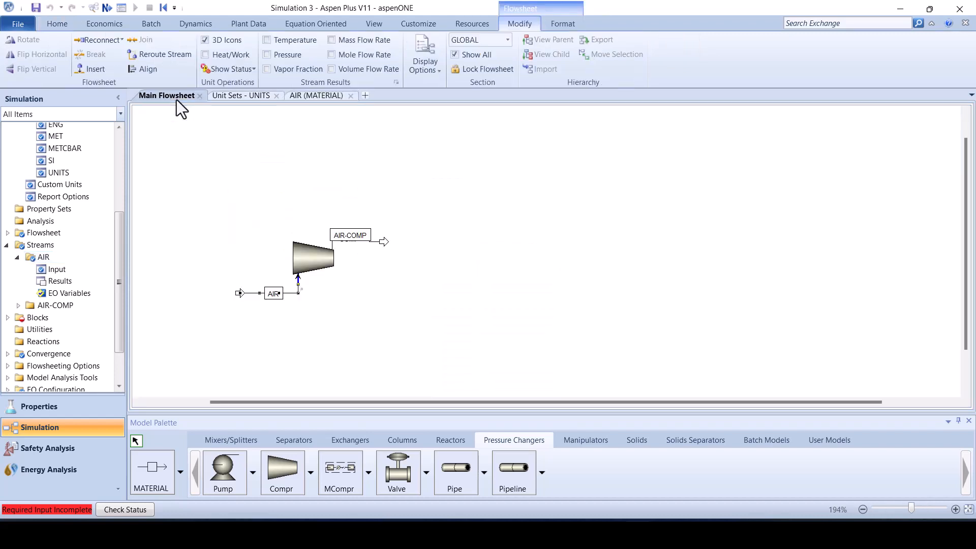
pyautogui.click(311, 261)
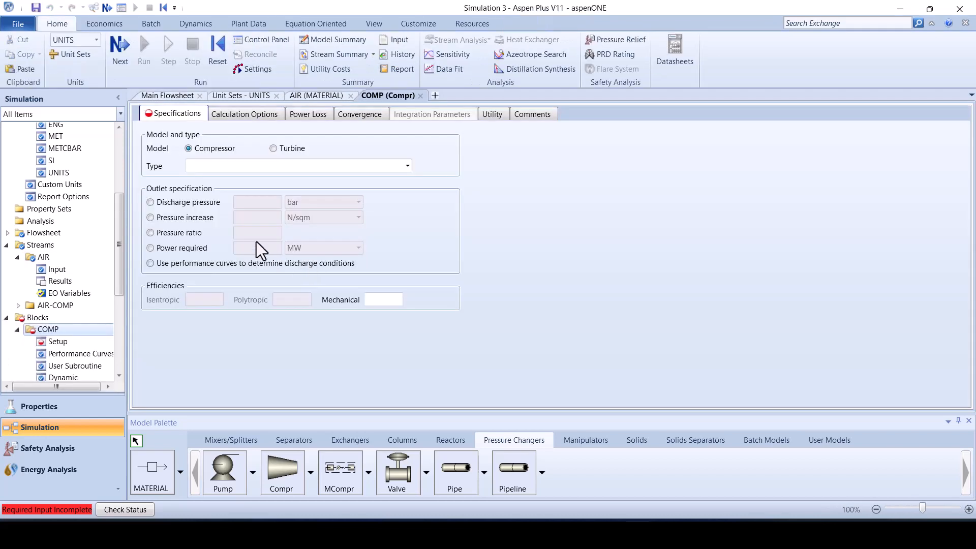
pyautogui.click(216, 168)
pyautogui.click(216, 168)
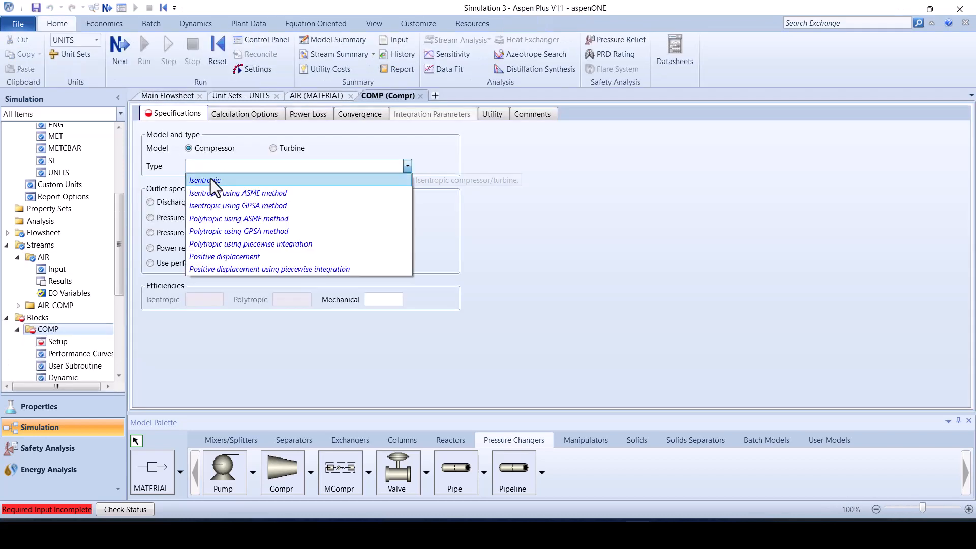
pyautogui.click(210, 179)
pyautogui.click(192, 199)
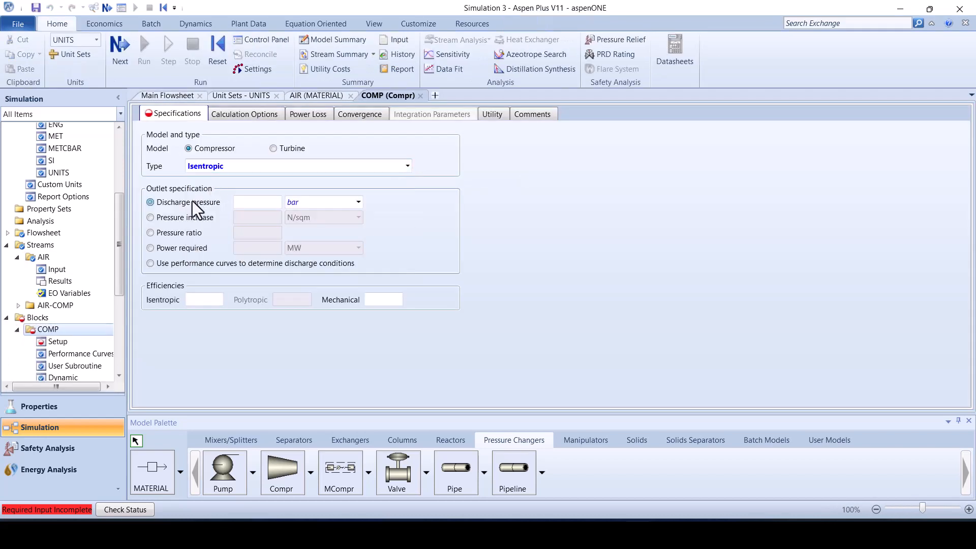
pyautogui.click(261, 202)
pyautogui.write('25')
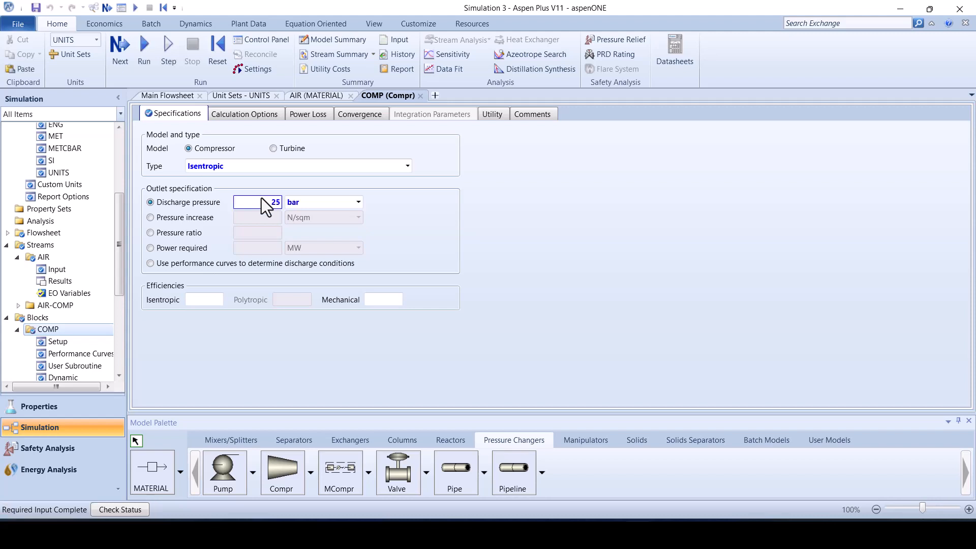
pyautogui.press('Return')
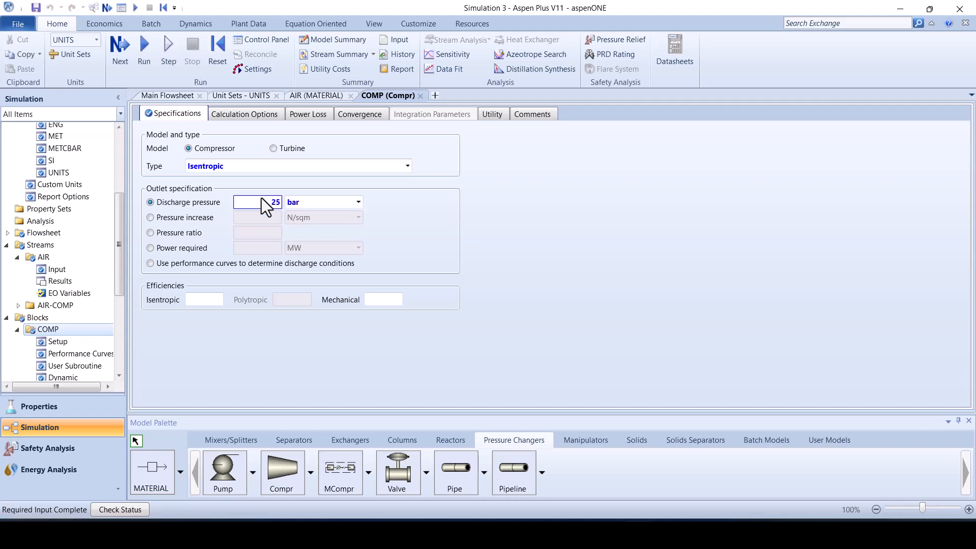
# Set the COMP block's isentropic efficiency to 0.85 and its mechanical efficiency to 0.95
pyautogui.click(204, 300)
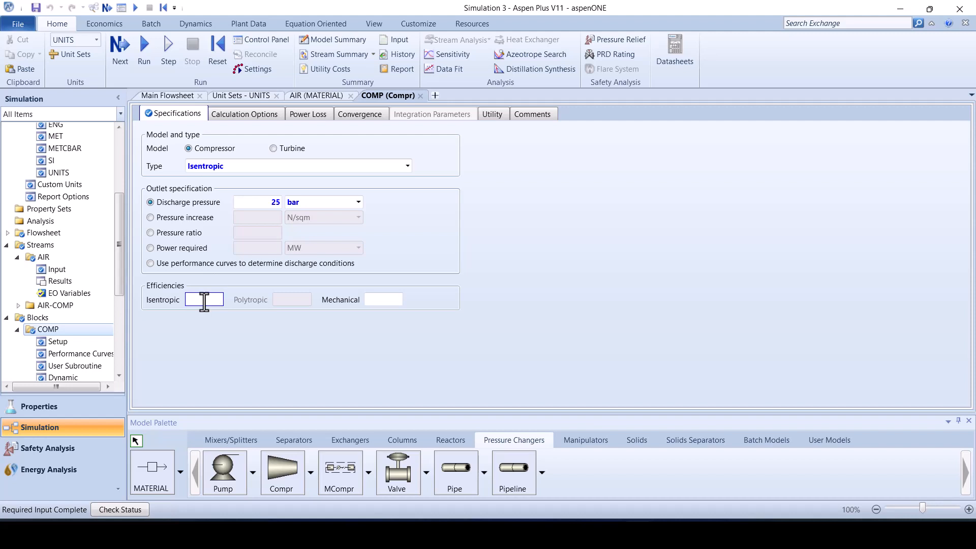
pyautogui.write('.85')
pyautogui.click(386, 299)
pyautogui.click(591, 301)
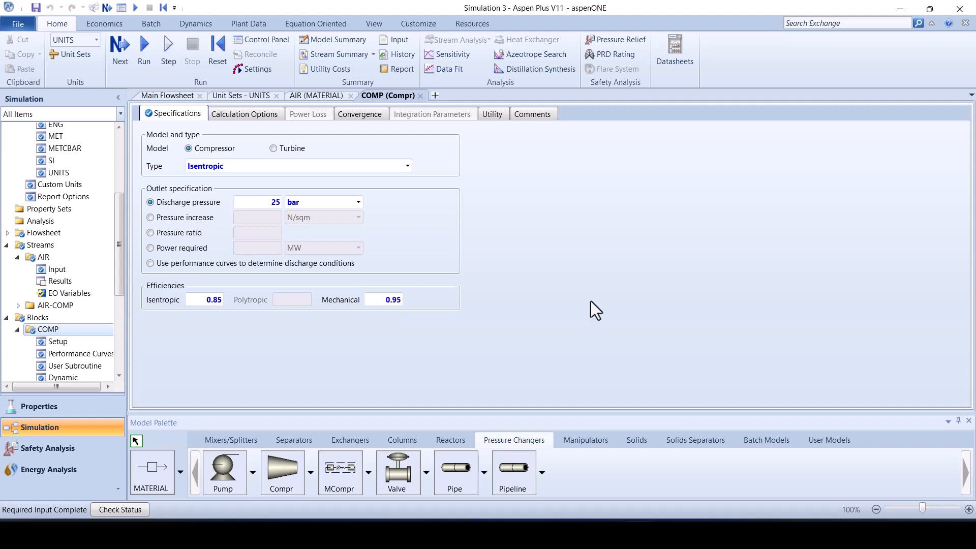
# Run the simulation and return to the main flowsheet
pyautogui.click(118, 47)
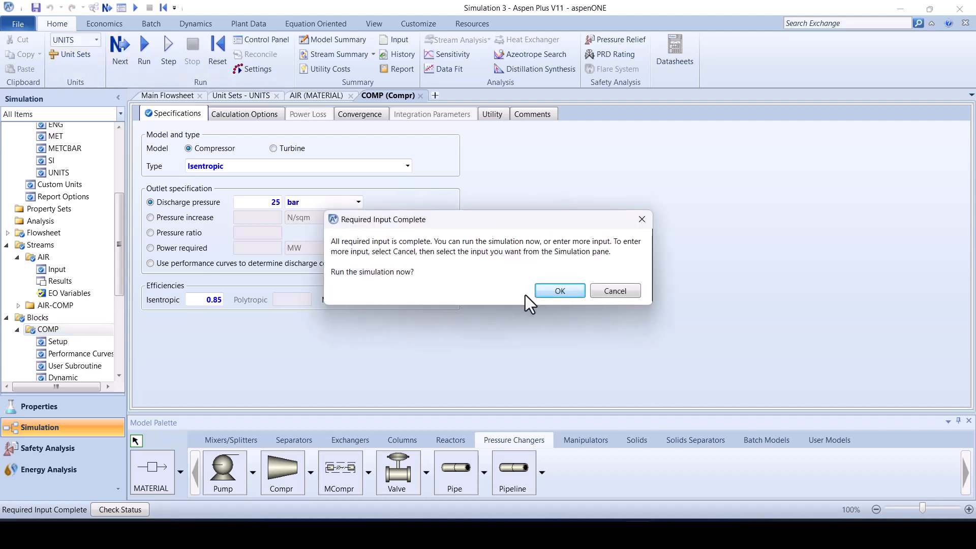
pyautogui.click(542, 291)
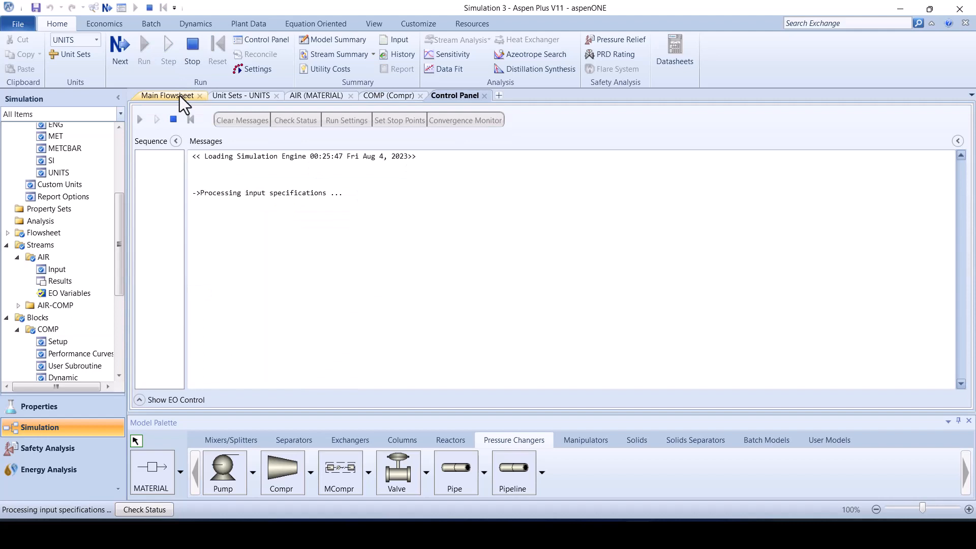
pyautogui.click(168, 96)
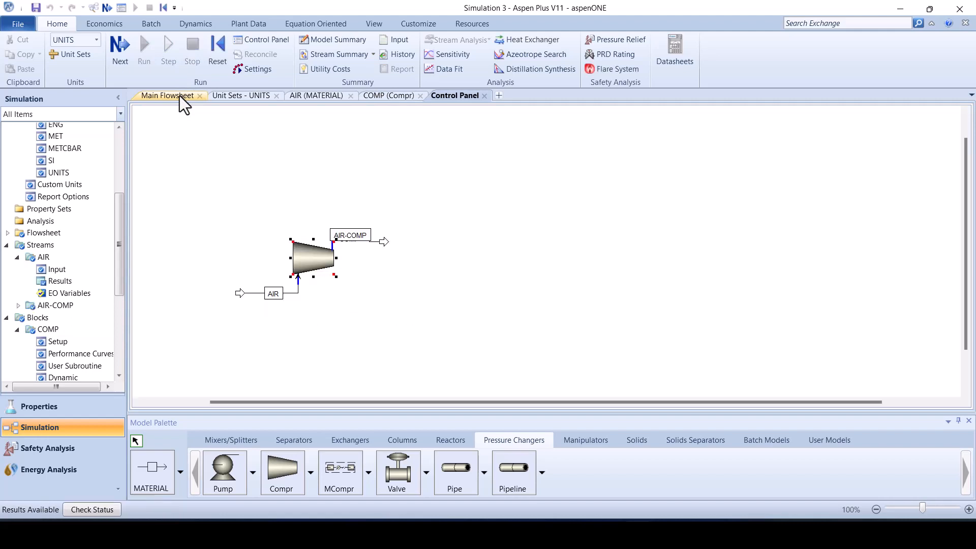
pyautogui.click(460, 285)
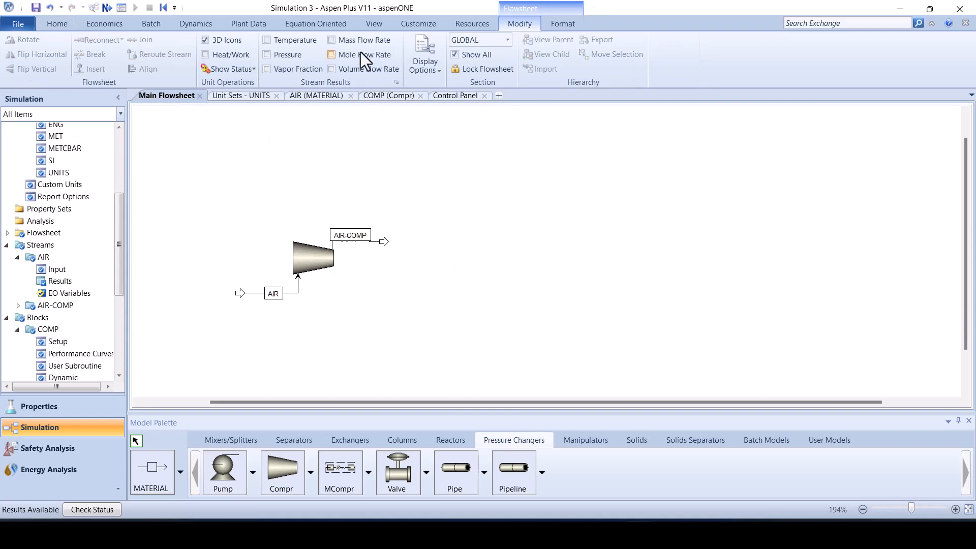
# Show temperature and heat/work results on the flowsheet and move the compressor's power label clear of the AIR inlet line
pyautogui.click(267, 40)
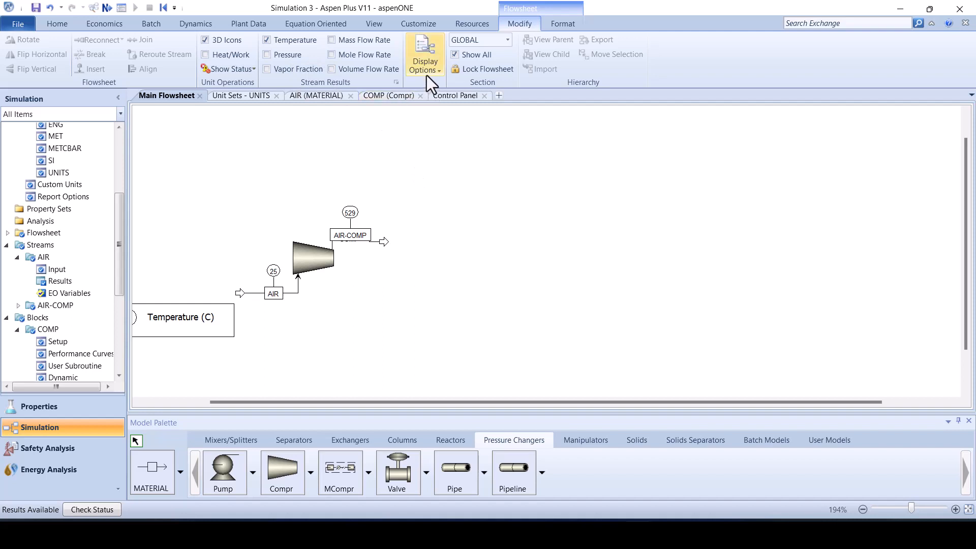
pyautogui.click(205, 55)
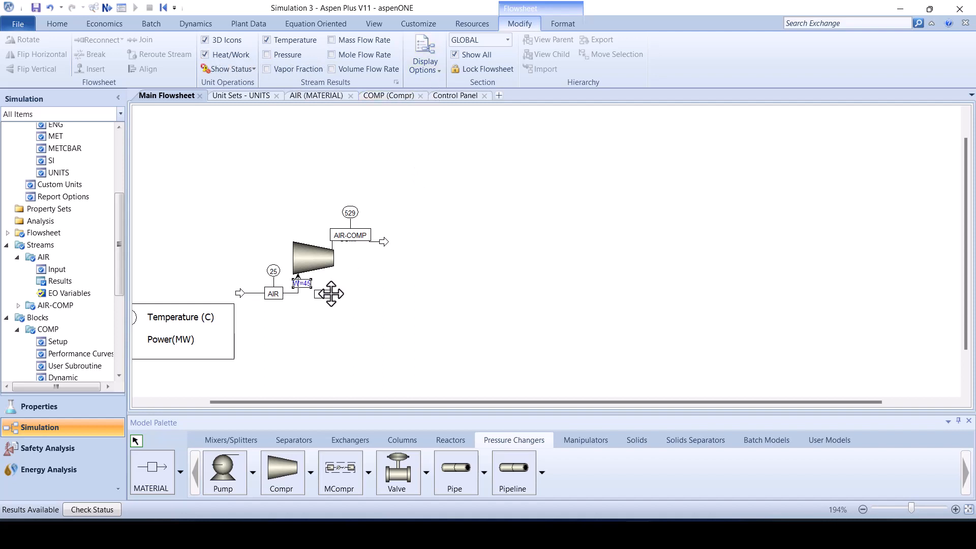
pyautogui.moveTo(309, 286); pyautogui.dragTo(332, 286)
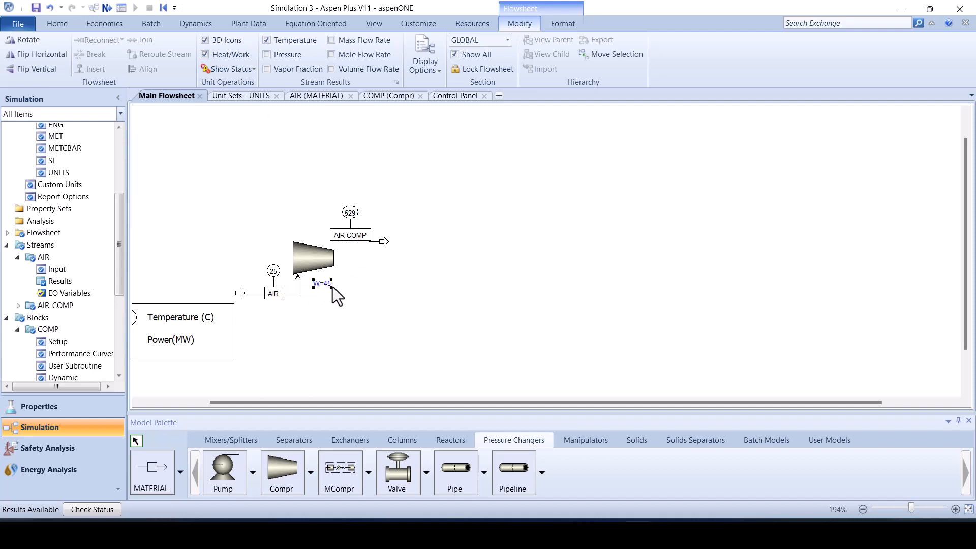
pyautogui.click(362, 297)
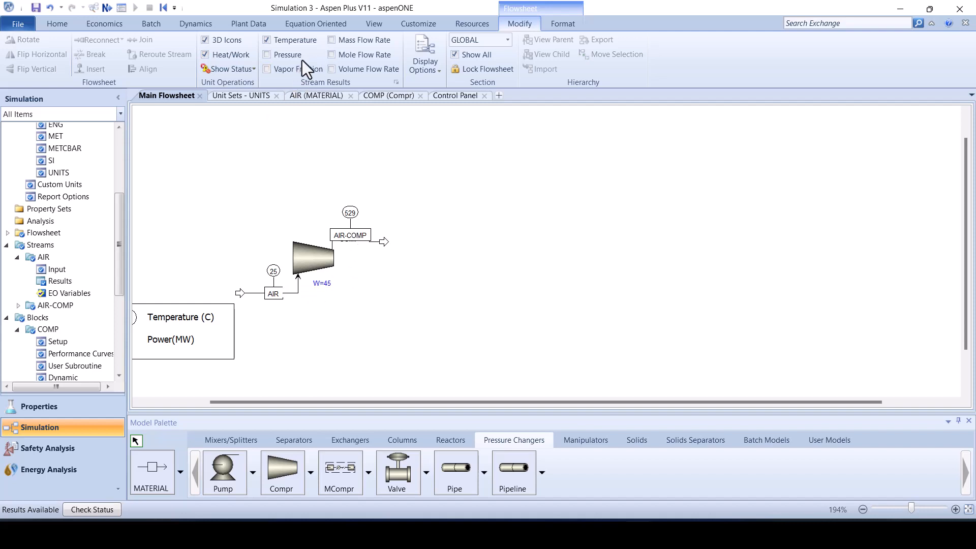
pyautogui.click(282, 57)
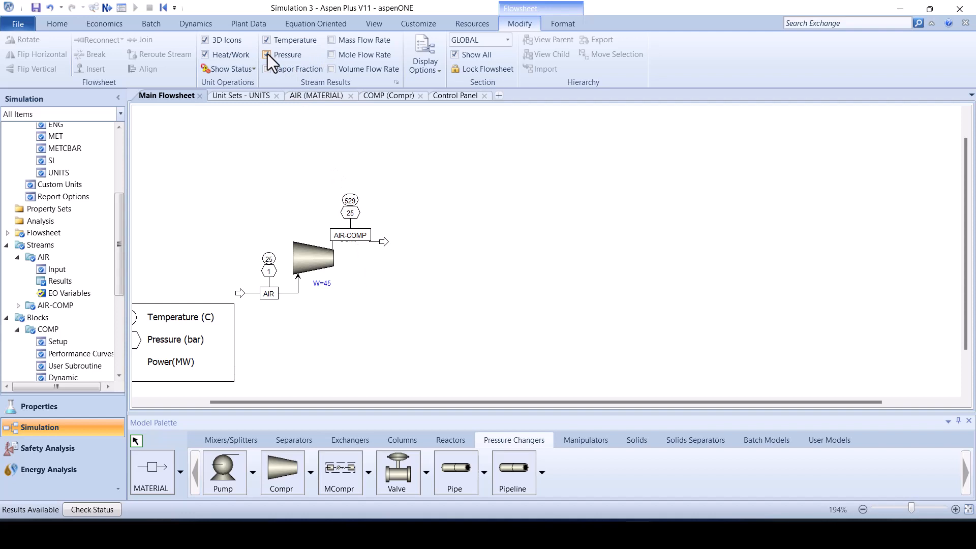
pyautogui.click(267, 54)
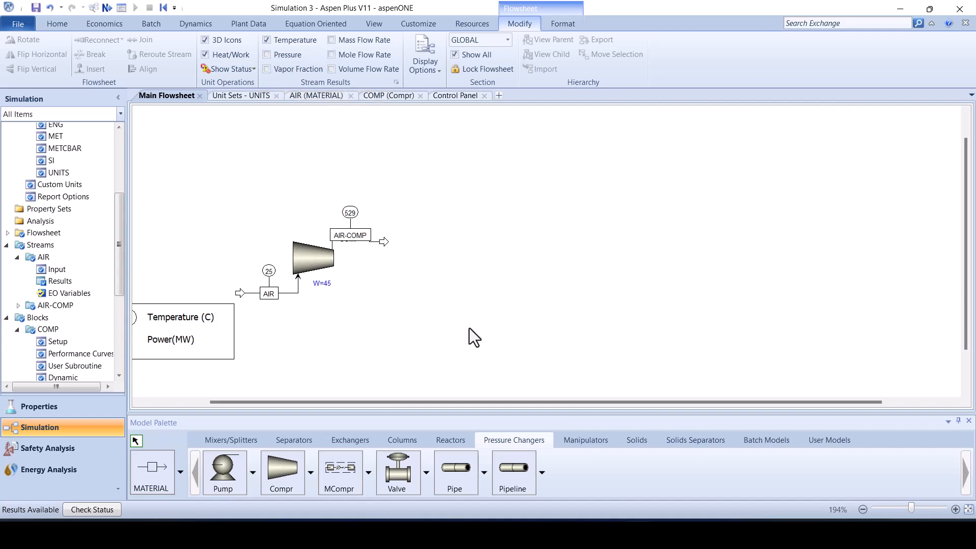
# Add an RStoic reactor beside the compressor outlet and name it COMBUSTI
pyautogui.click(454, 438)
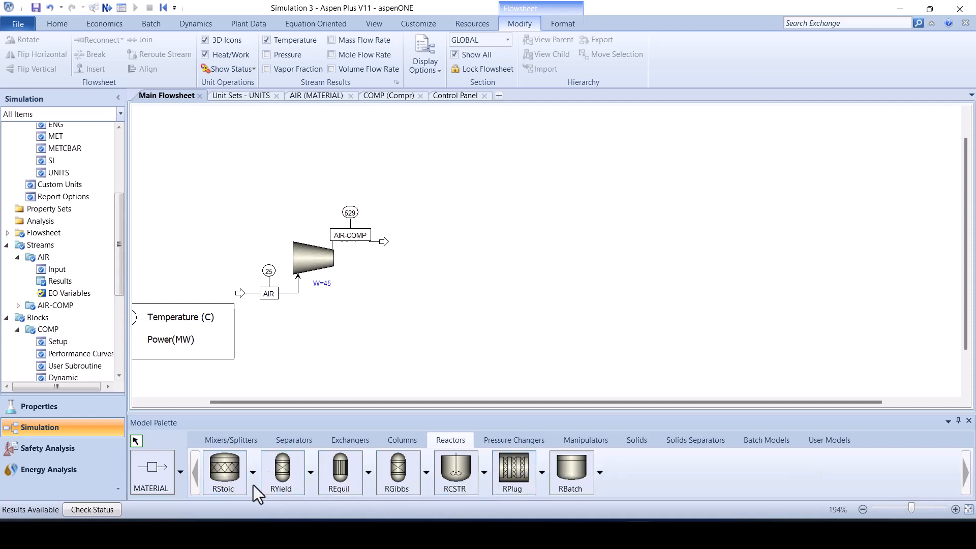
pyautogui.click(222, 474)
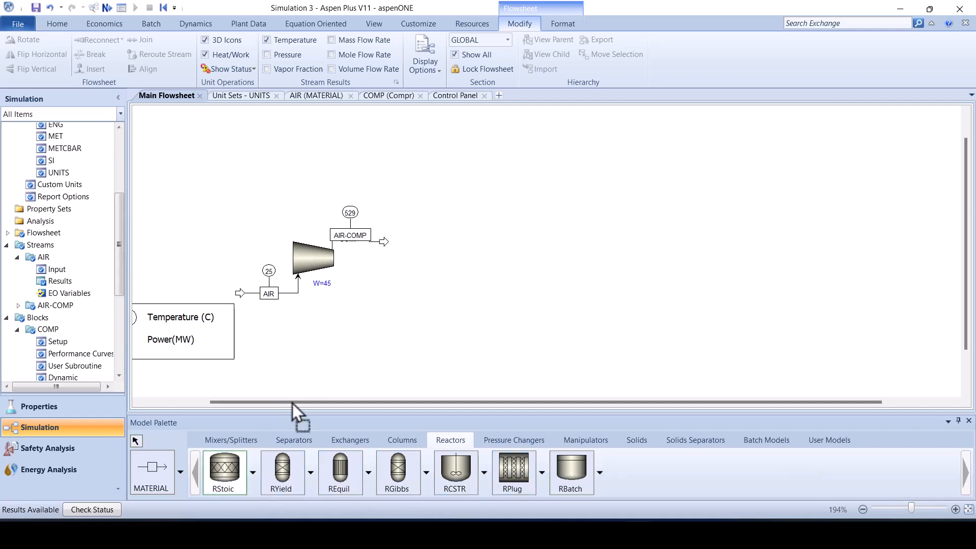
pyautogui.click(406, 235)
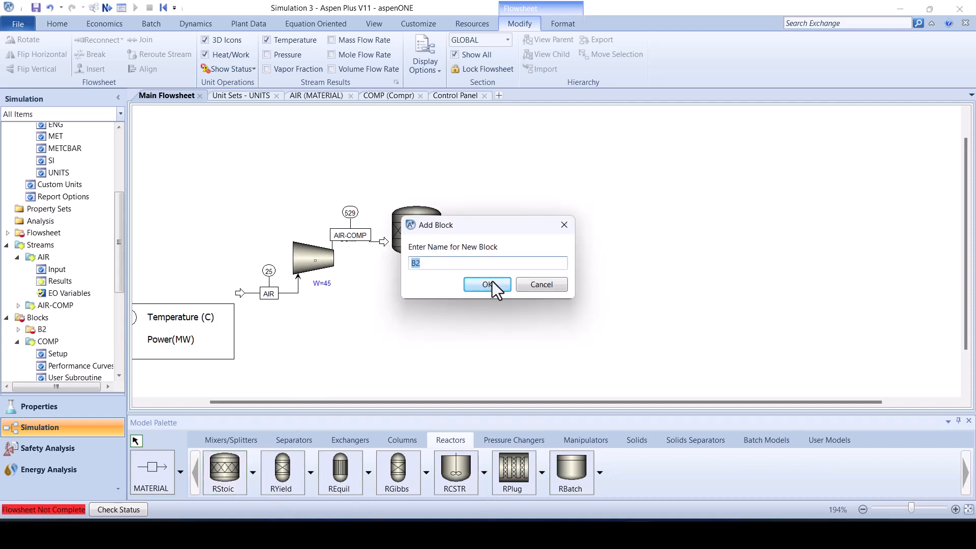
pyautogui.write('REA')
pyautogui.press('BackSpace')
pyautogui.press('BackSpace')
pyautogui.press('BackSpace')
pyautogui.write('COMBUSTI')
pyautogui.click(487, 284)
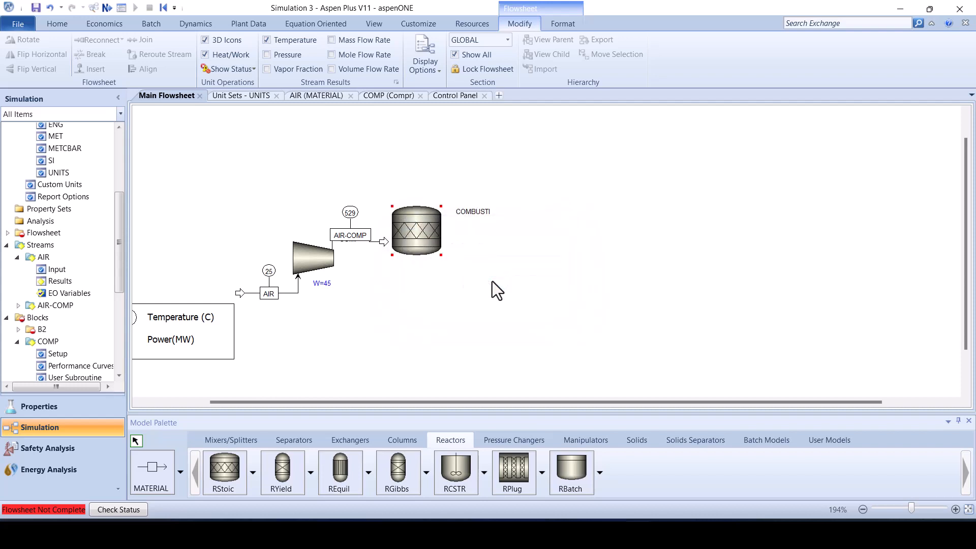
# Connect the open end of the AIR-COMP stream to the feed port of the COMBUSTI reactor
pyautogui.rightClick(447, 302)
pyautogui.press('Escape')
pyautogui.moveTo(384, 241); pyautogui.dragTo(386, 220)
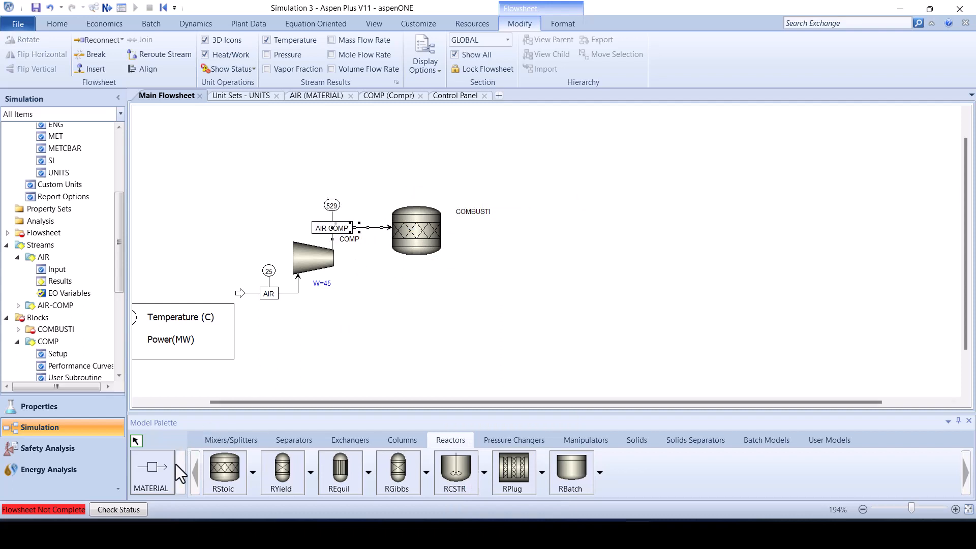
# Draw a material product stream from the COMBUSTI outlet and name it EXH-GAS-
pyautogui.click(153, 470)
pyautogui.click(447, 242)
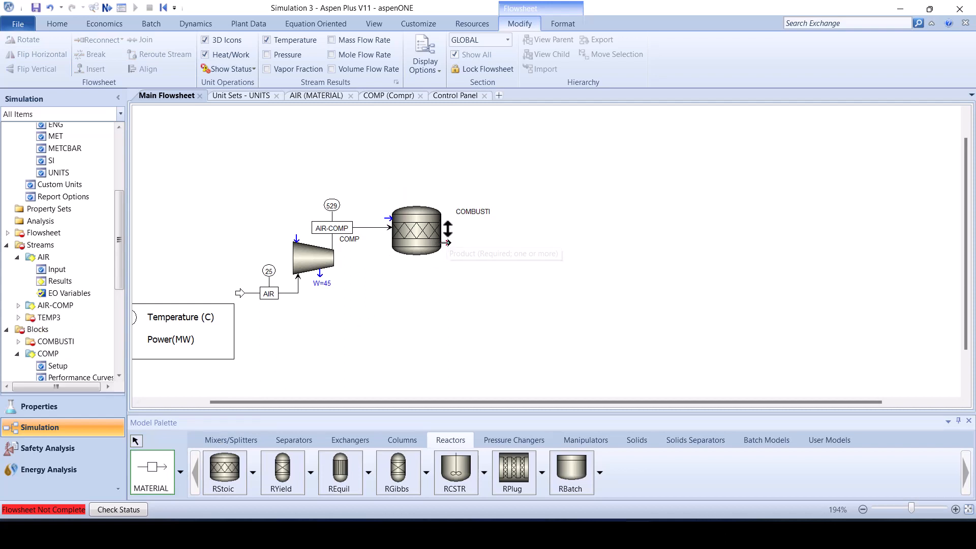
pyautogui.click(510, 219)
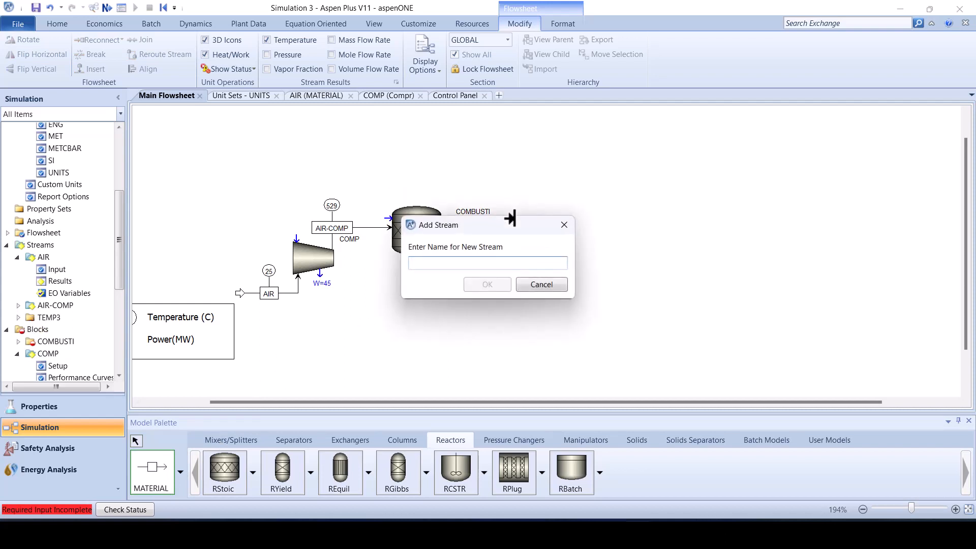
pyautogui.write('EXH-GA')
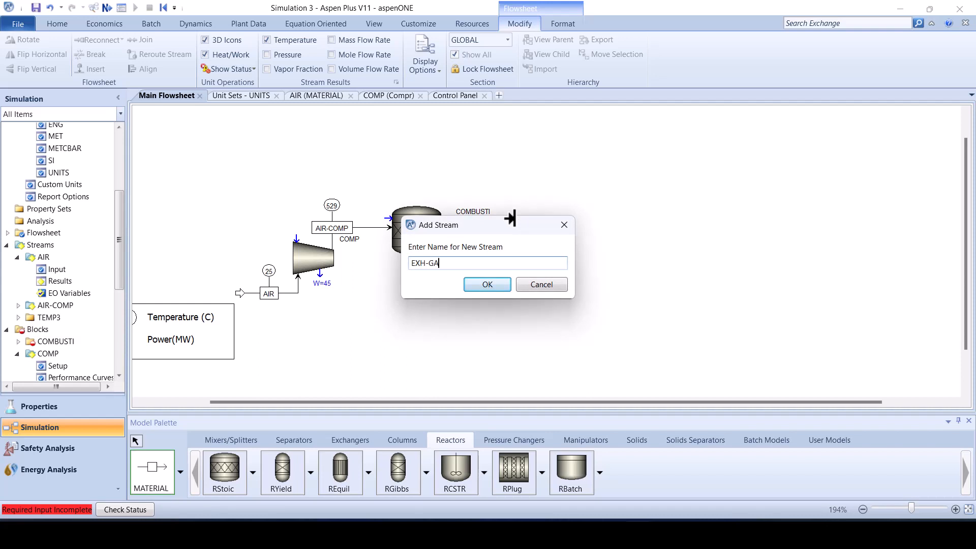
pyautogui.write('S-')
pyautogui.press('Return')
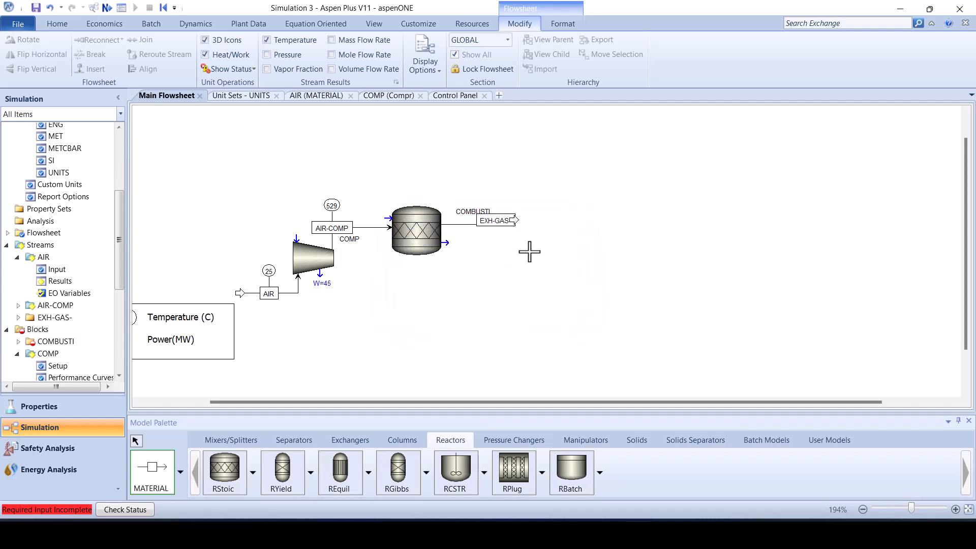
# Move the end of the exhaust gas stream farther from the reactor and rename the stream EXH-GAS1
pyautogui.rightClick(525, 269)
pyautogui.moveTo(515, 220); pyautogui.dragTo(535, 226)
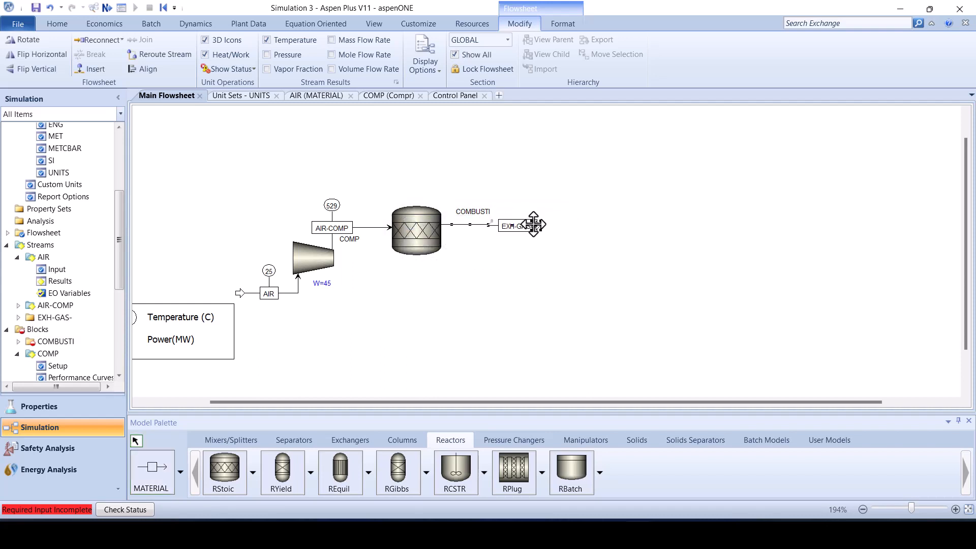
pyautogui.click(508, 226)
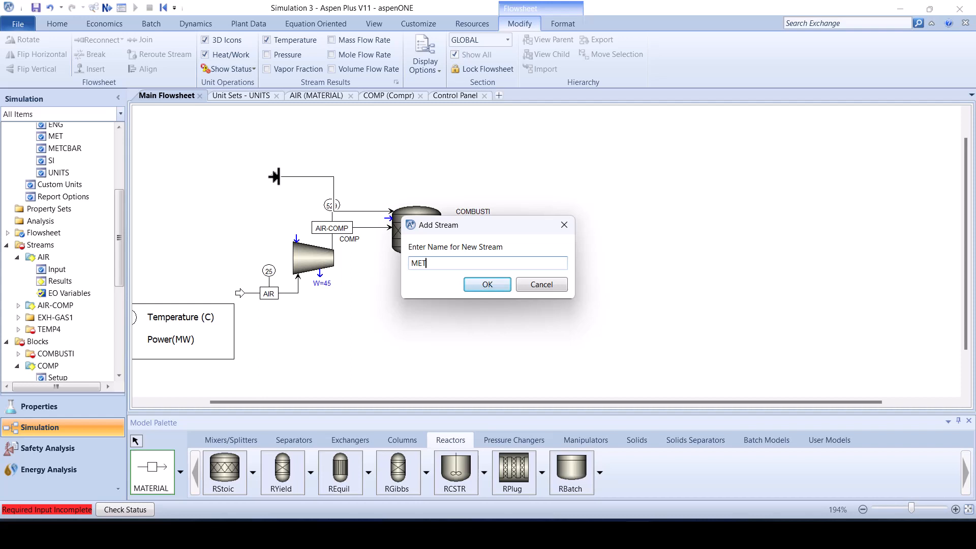
# Name the new material feed stream into the COMBUSTI reactor METHANE and finish stream placement
pyautogui.write('HAN')
pyautogui.press('BackSpace')
pyautogui.press('BackSpace')
pyautogui.press('BackSpace')
pyautogui.press('BackSpace')
pyautogui.press('BackSpace')
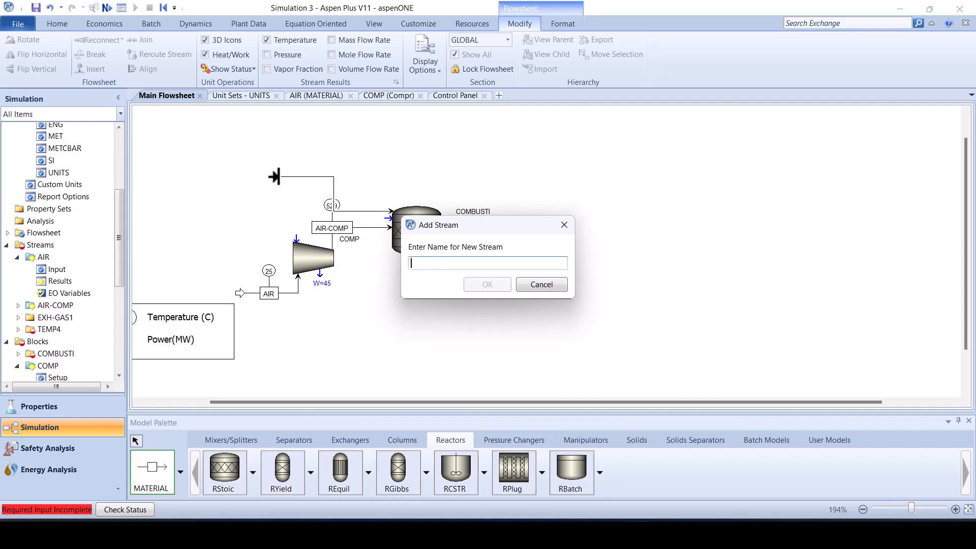
pyautogui.write('ETHANE')
pyautogui.press('Return')
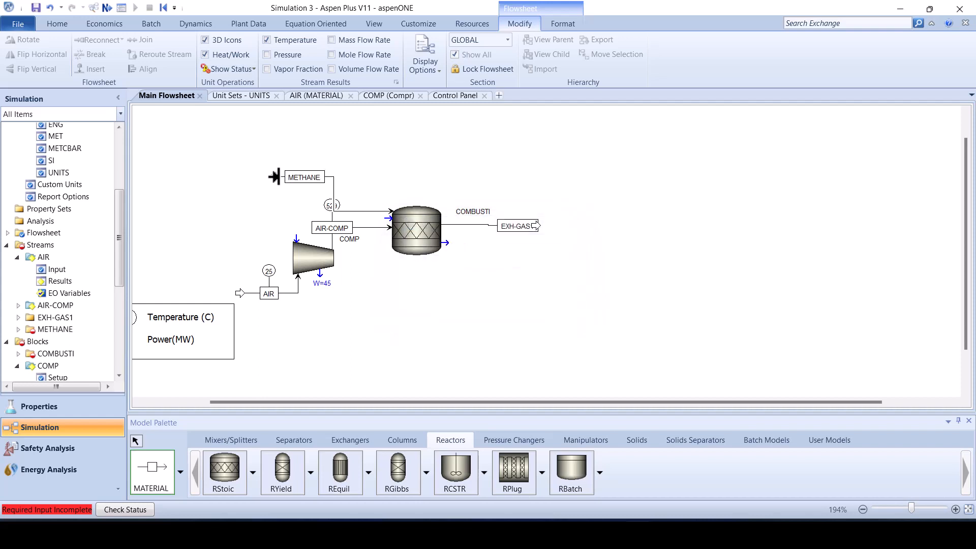
pyautogui.rightClick(202, 173)
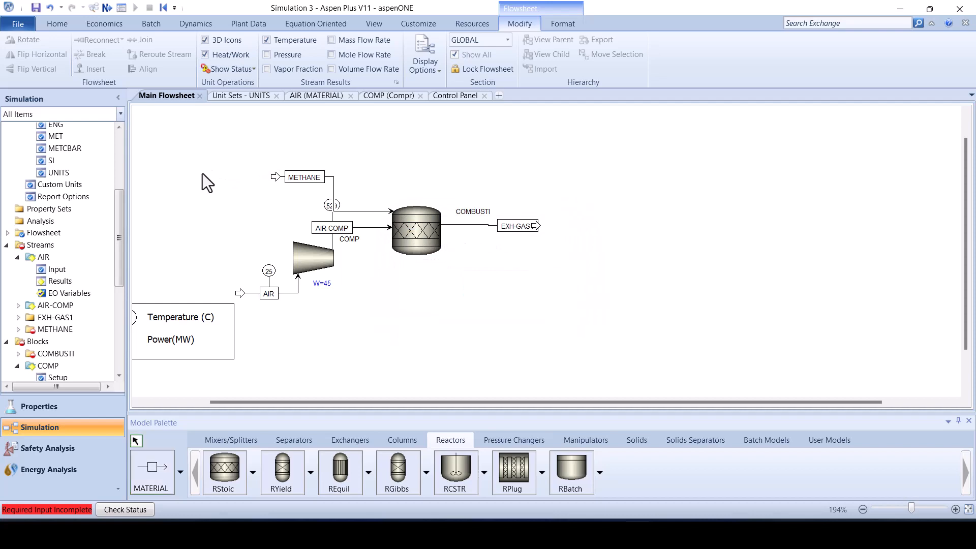
# Set the METHANE stream's total flow basis to Mass and its flow rate to 2 kg/sec
pyautogui.doubleClick(333, 187)
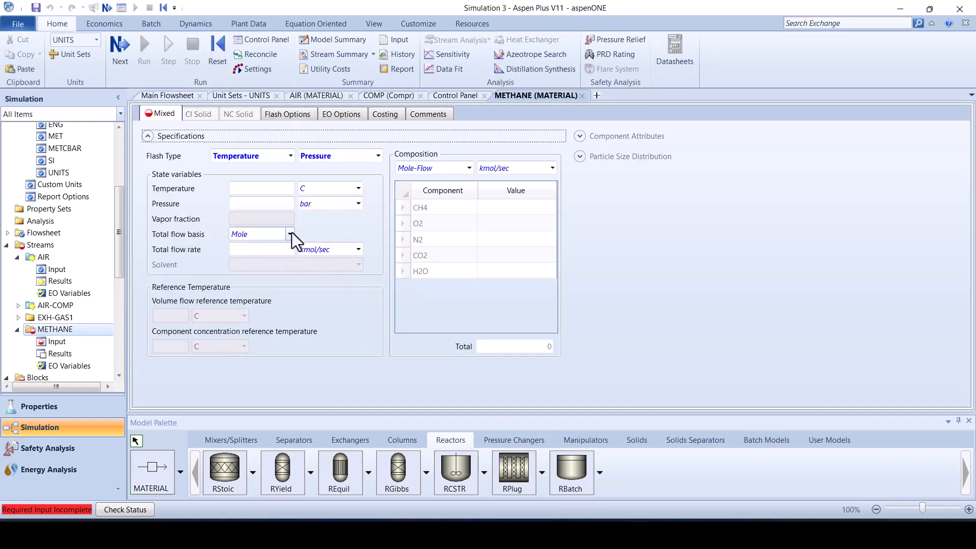
pyautogui.click(291, 233)
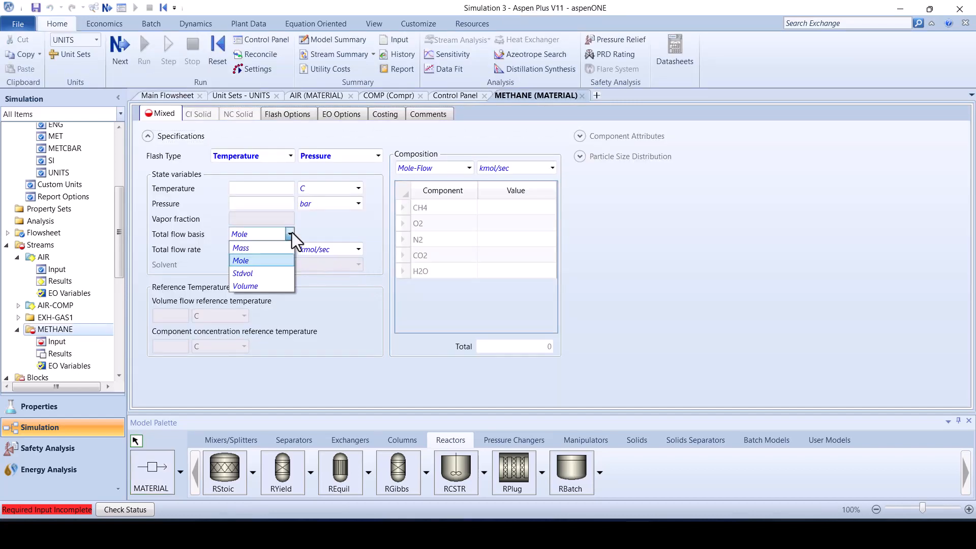
pyautogui.click(277, 242)
pyautogui.click(271, 250)
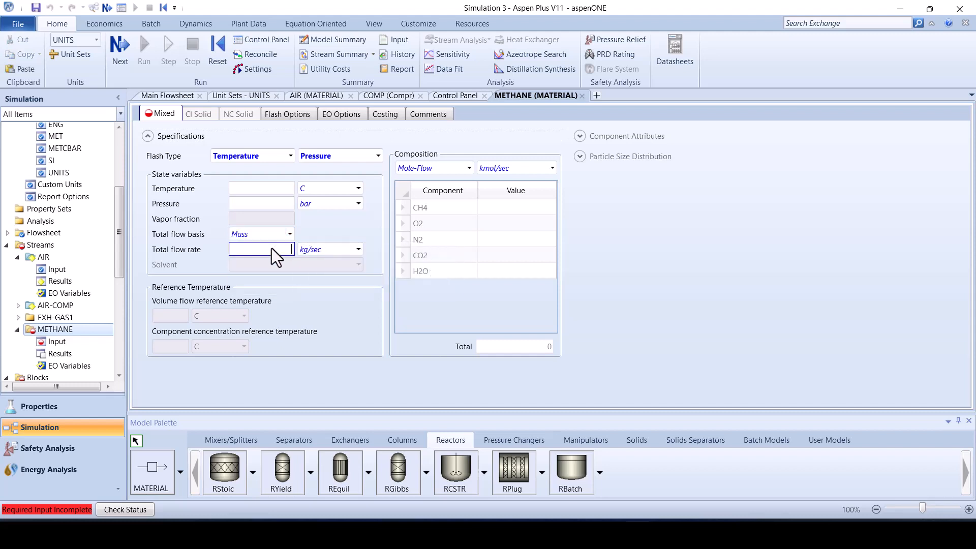
pyautogui.write('2')
# Give METHANE a Mass-Frac composition of 1 for CH4, a temperature of 25 C and a pressure of 25 bar
pyautogui.click(468, 169)
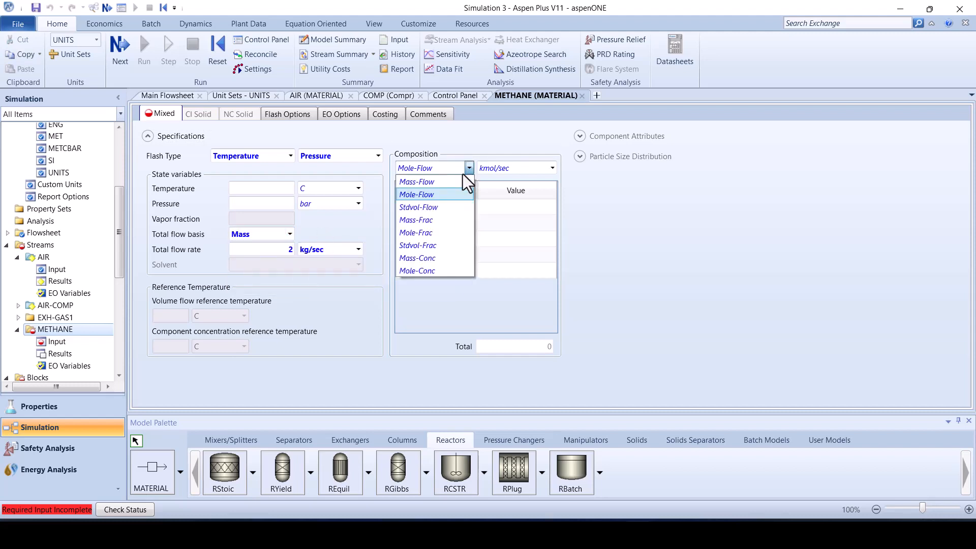
pyautogui.click(426, 220)
pyautogui.click(504, 205)
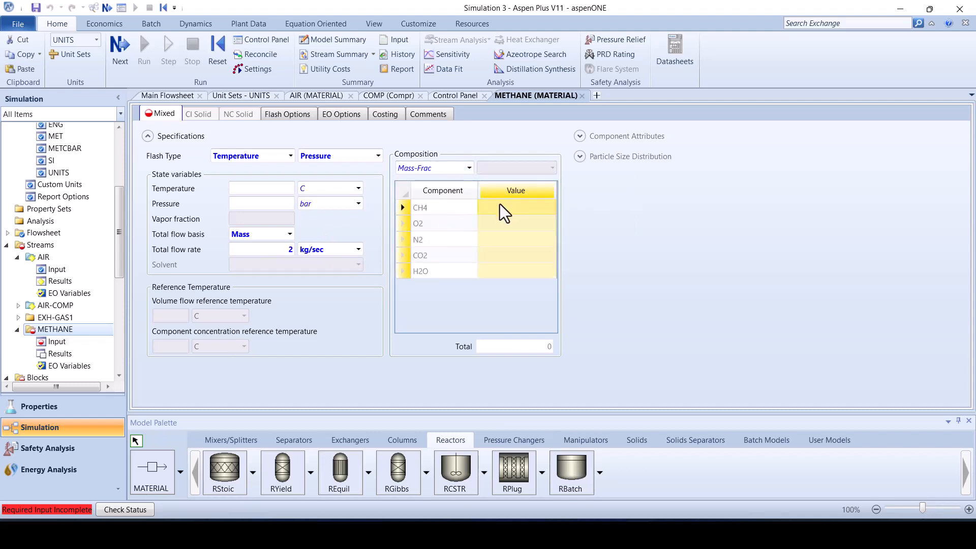
pyautogui.write('1')
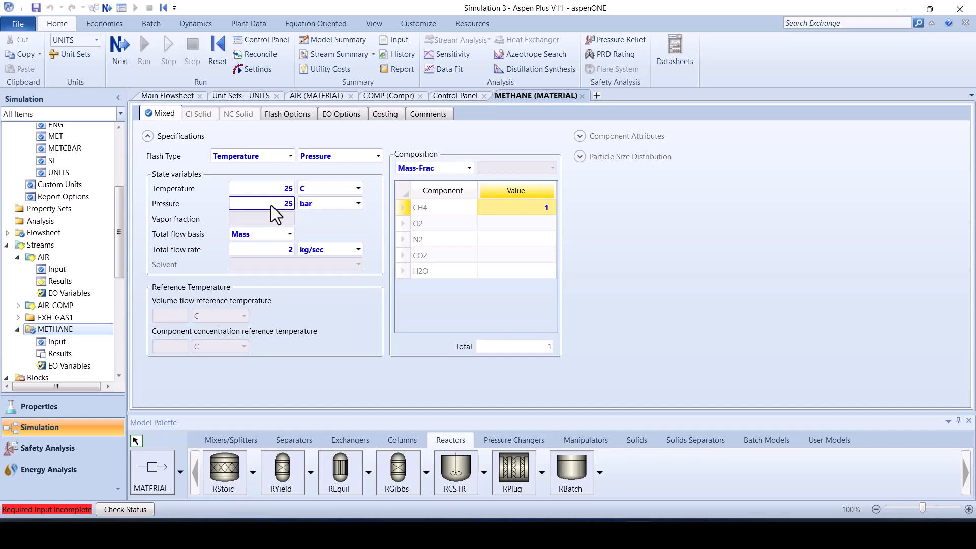
# Specify the COMBUSTI reactor by pressure and duty, with a duty of 0 MW and a pressure of -0.2 bar
pyautogui.click(168, 97)
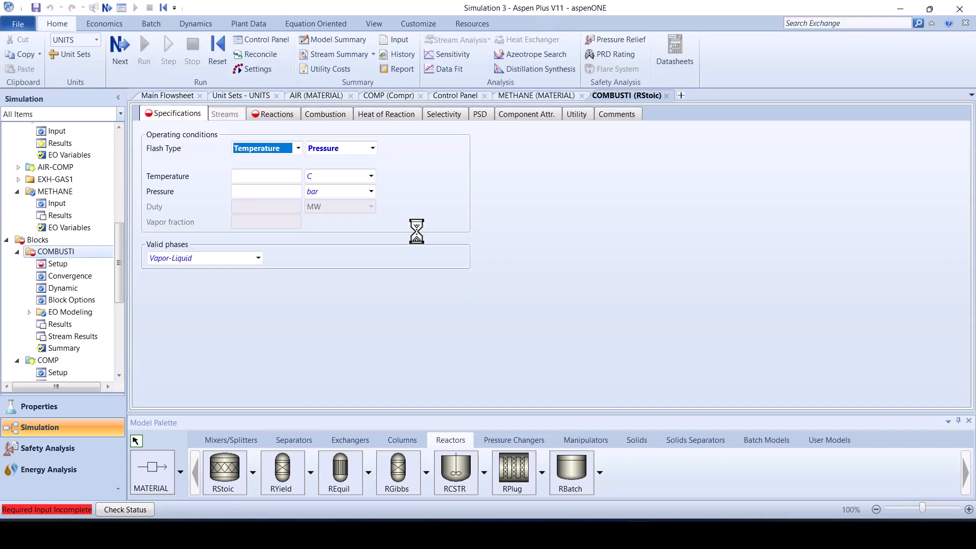
pyautogui.click(297, 151)
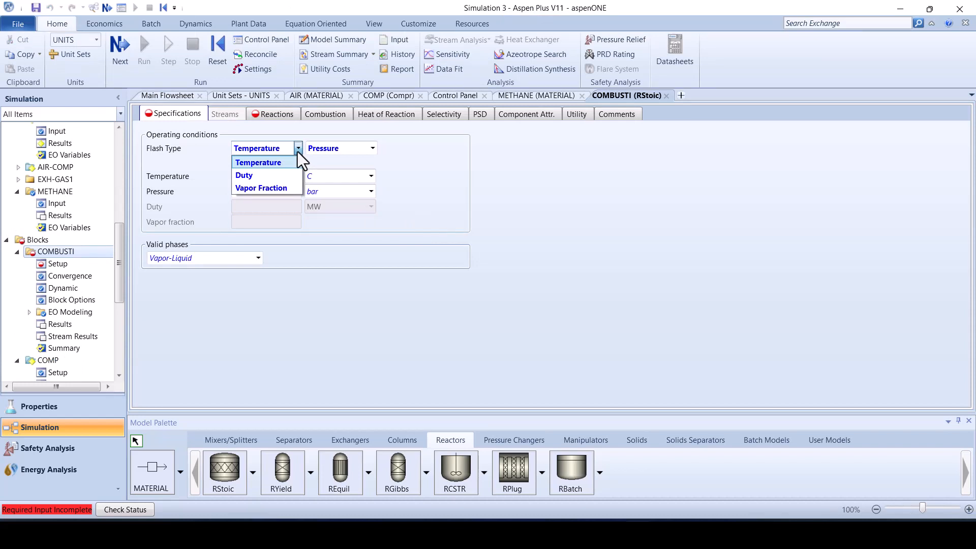
pyautogui.click(271, 175)
pyautogui.click(277, 207)
pyautogui.write('0')
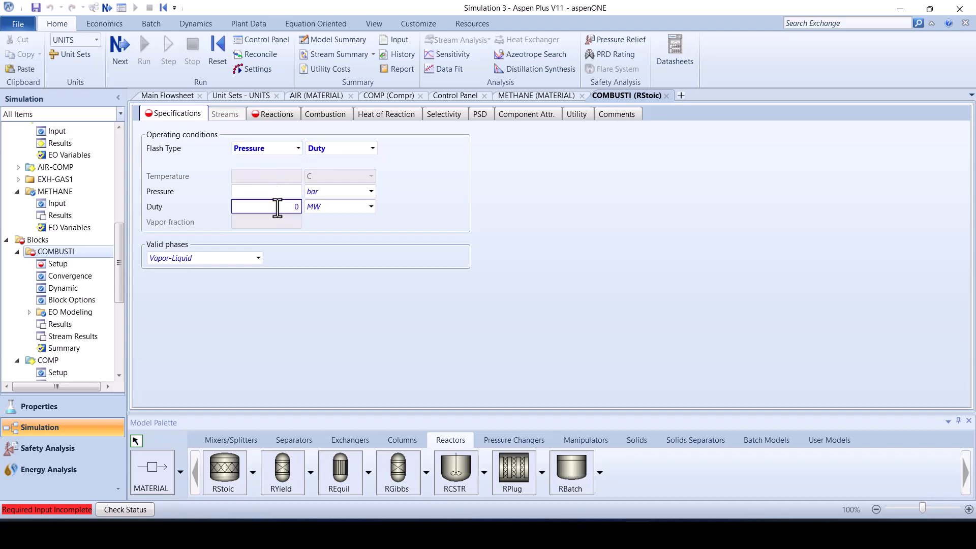
pyautogui.click(290, 195)
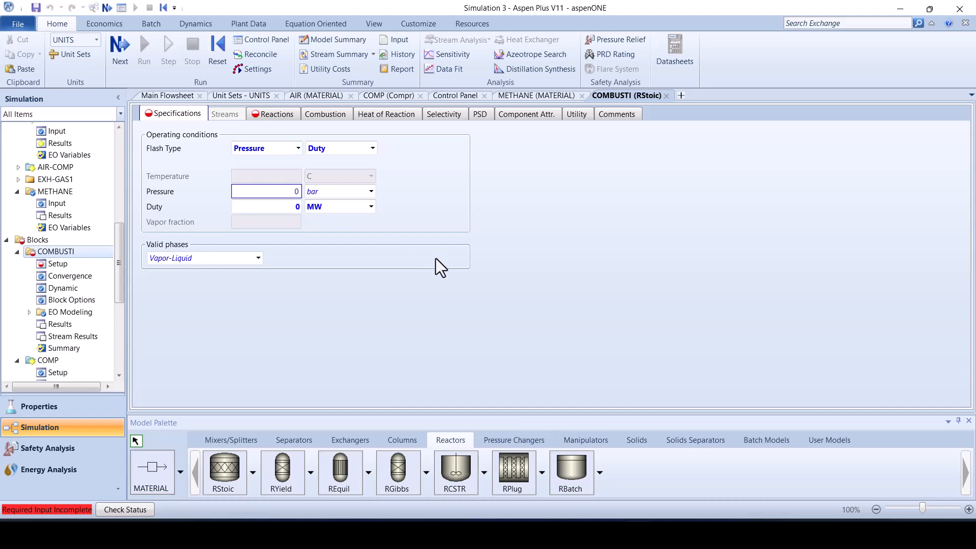
pyautogui.press('BackSpace')
pyautogui.write('-0.2')
pyautogui.press('Return')
# Enable automatic generation of combustion reactions for the COMBUSTI reactor
pyautogui.click(279, 115)
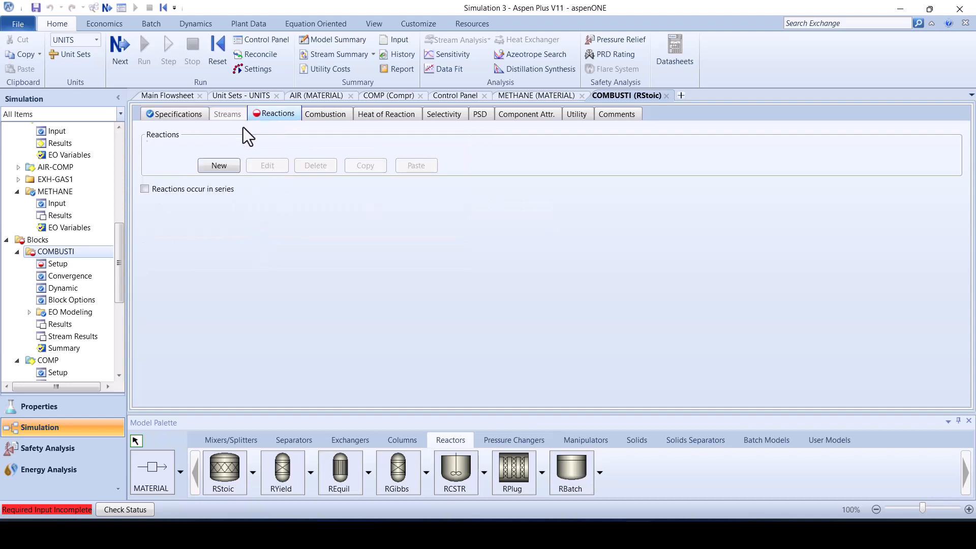
pyautogui.click(316, 117)
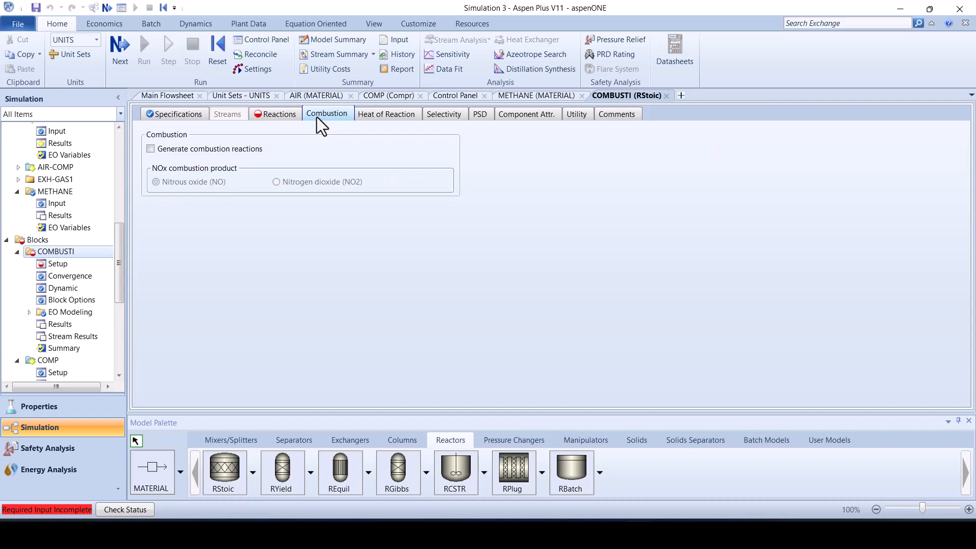
pyautogui.click(154, 148)
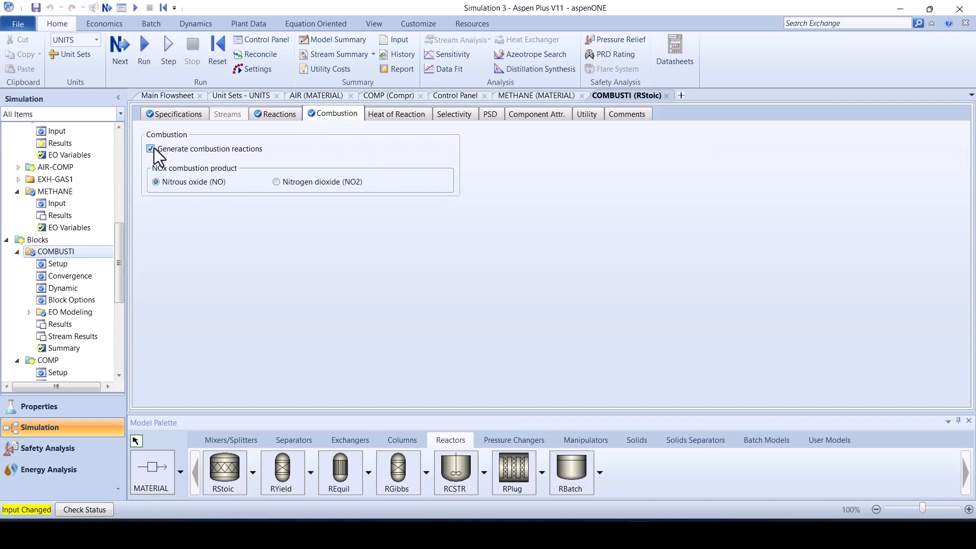
# Run the simulation and move the EXH-GAS1 stream label closer to the COMBUSTI reactor on the main flowsheet
pyautogui.click(175, 96)
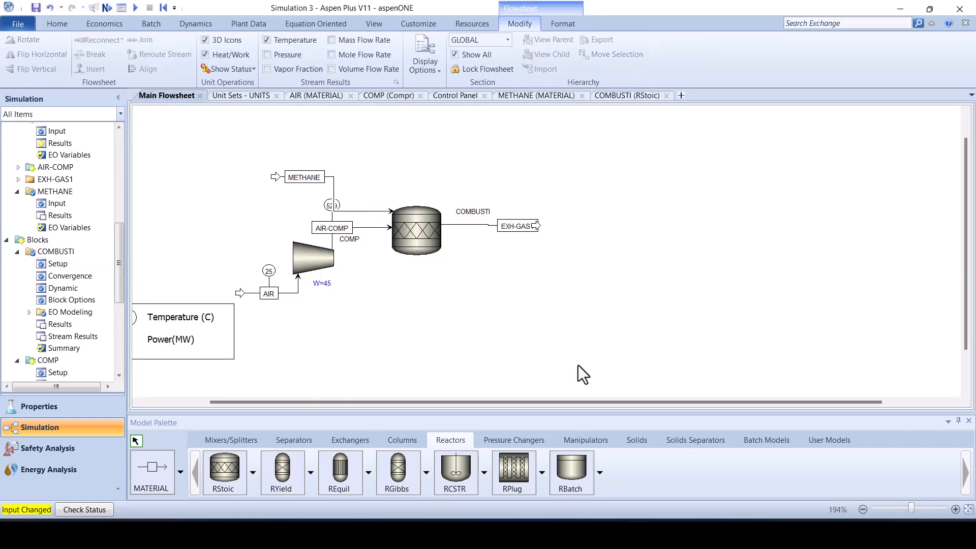
pyautogui.click(107, 7)
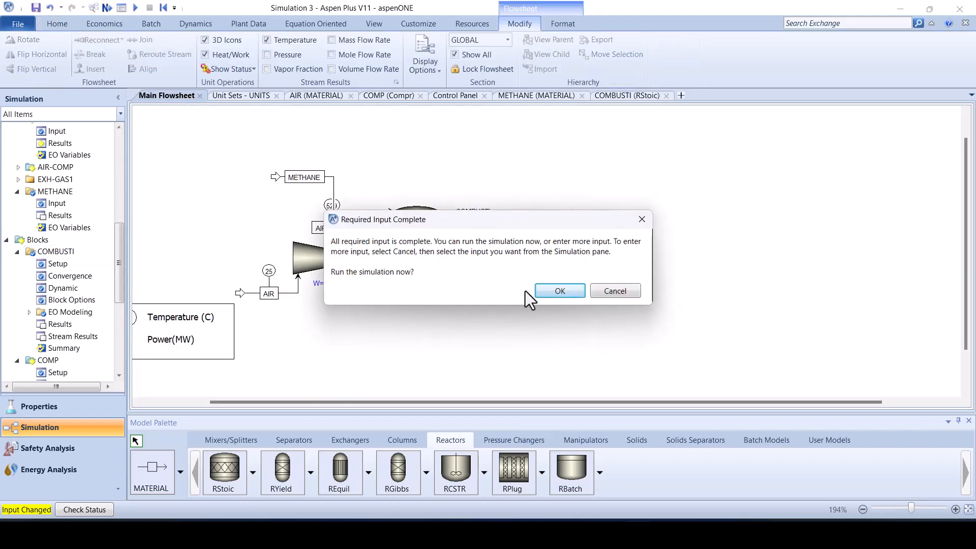
pyautogui.click(554, 299)
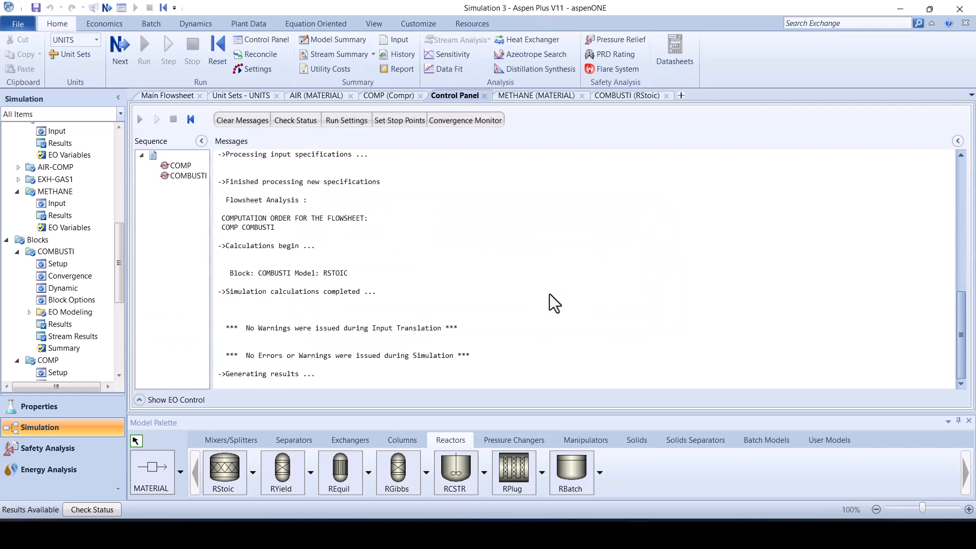
pyautogui.click(177, 95)
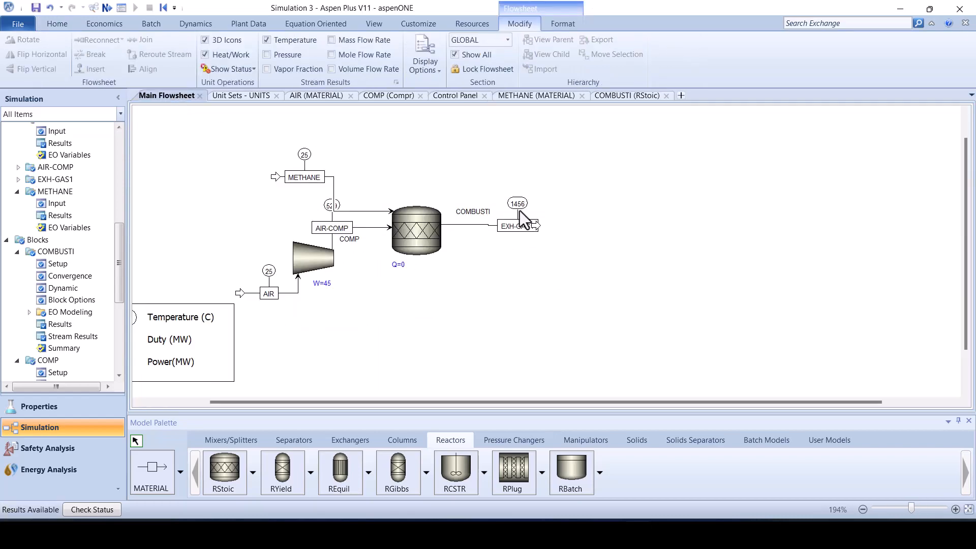
pyautogui.moveTo(519, 226); pyautogui.dragTo(490, 225)
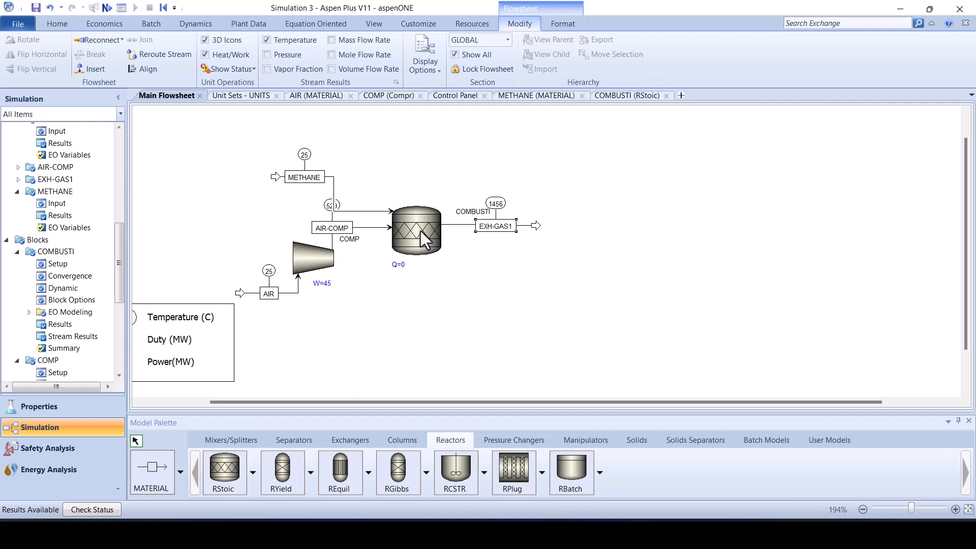
# Examine the component mole fractions in the EXH-GAS1 stream results
pyautogui.click(460, 224)
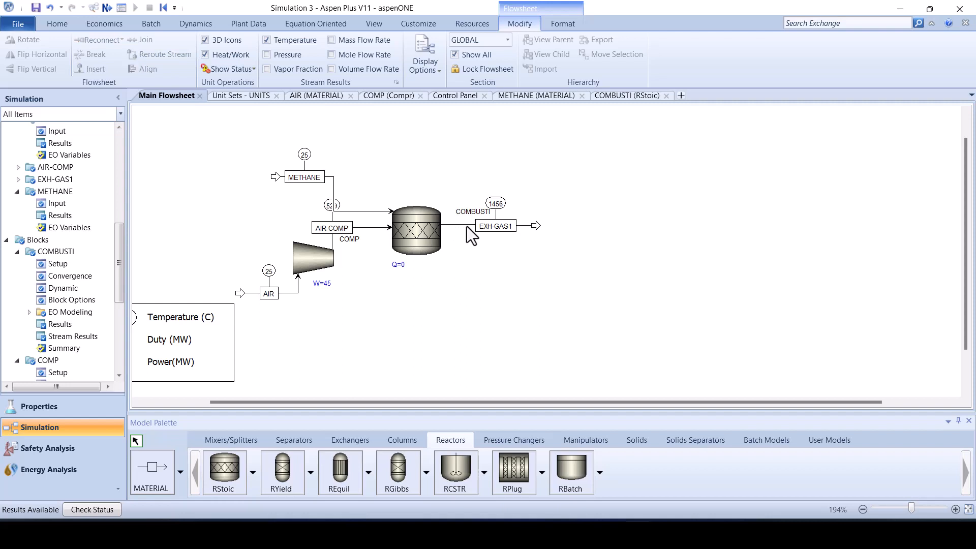
pyautogui.doubleClick(467, 225)
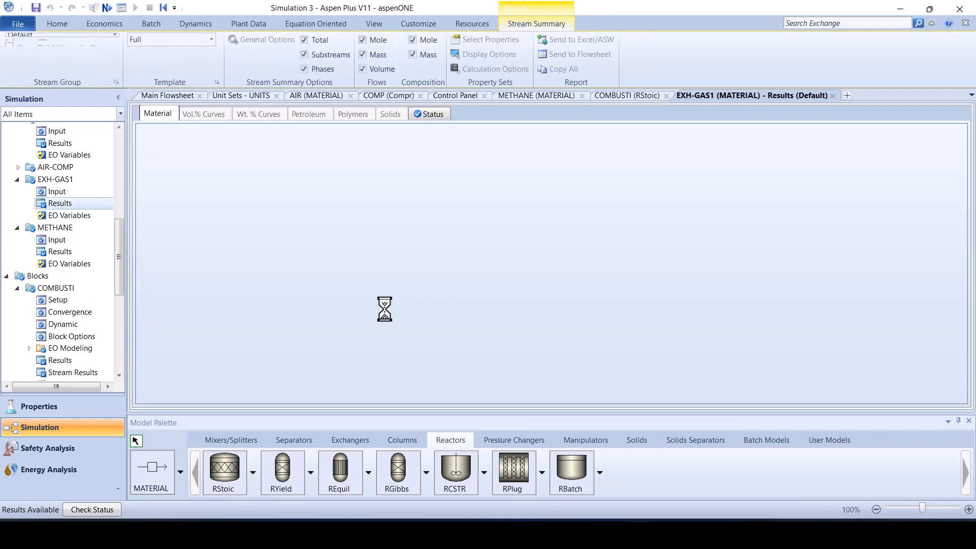
pyautogui.scroll(-3, 306, 235)
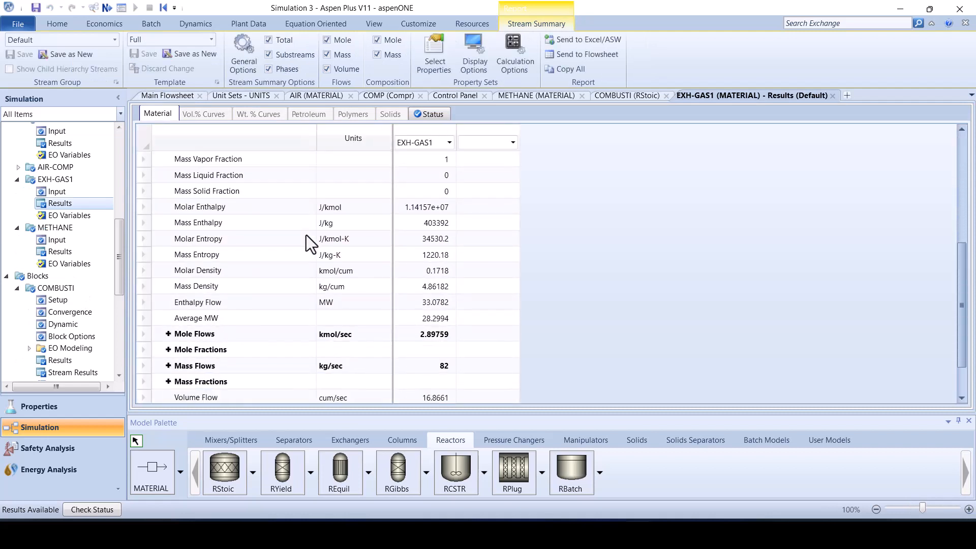
pyautogui.click(168, 302)
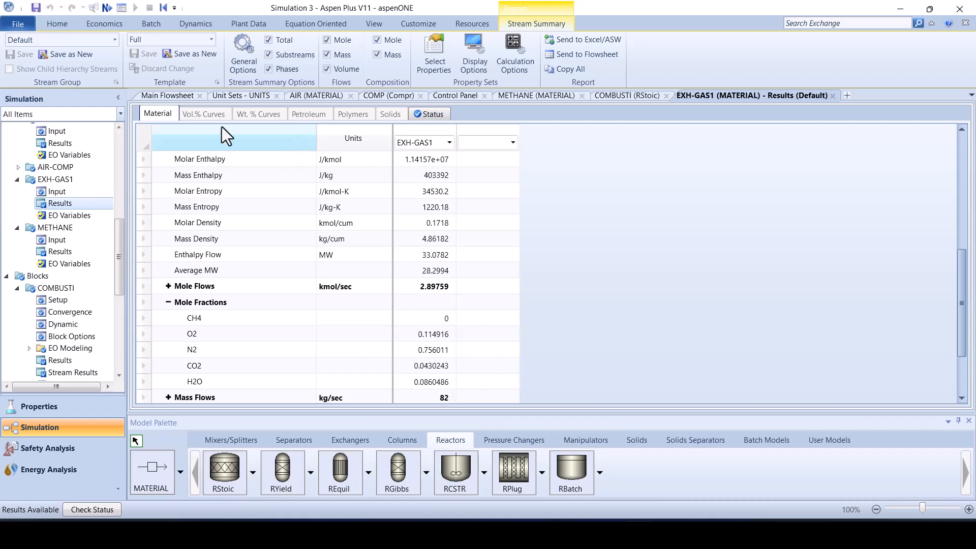
# Create a new flowsheet design spec named AIR
pyautogui.click(154, 96)
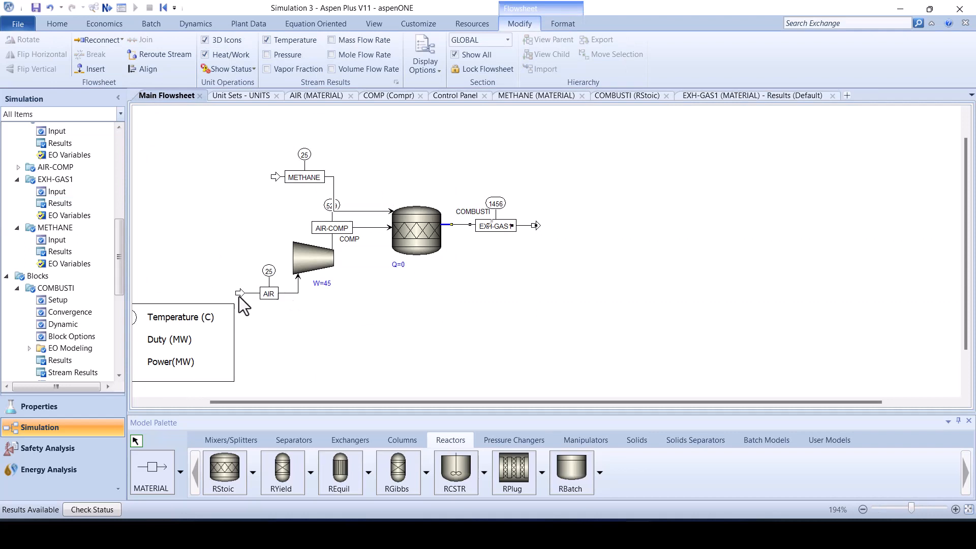
pyautogui.scroll(-7, 56, 286)
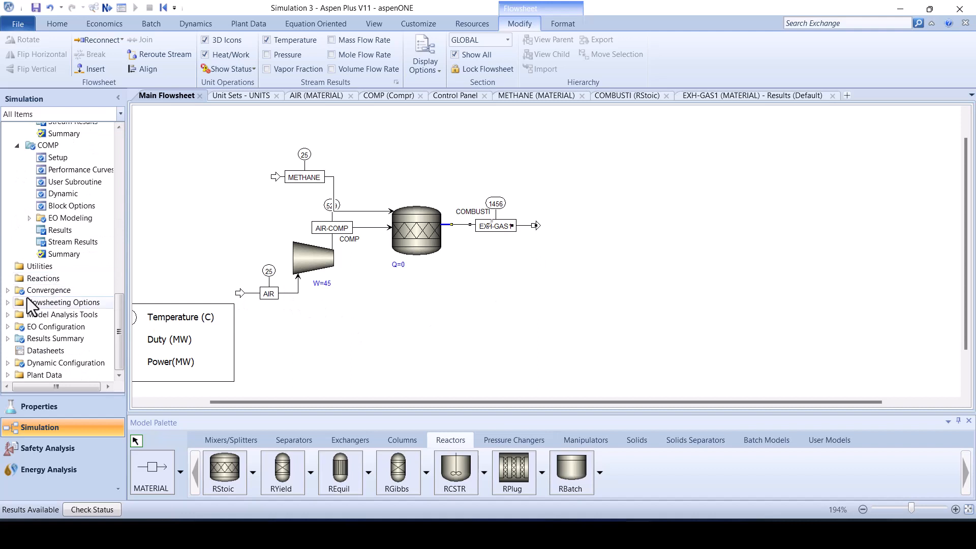
pyautogui.click(7, 302)
pyautogui.doubleClick(54, 284)
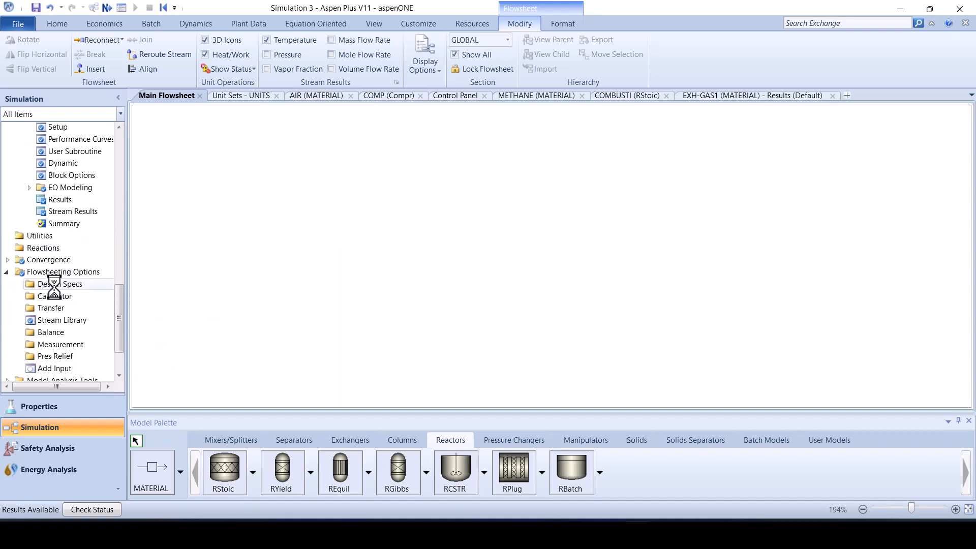
pyautogui.click(181, 126)
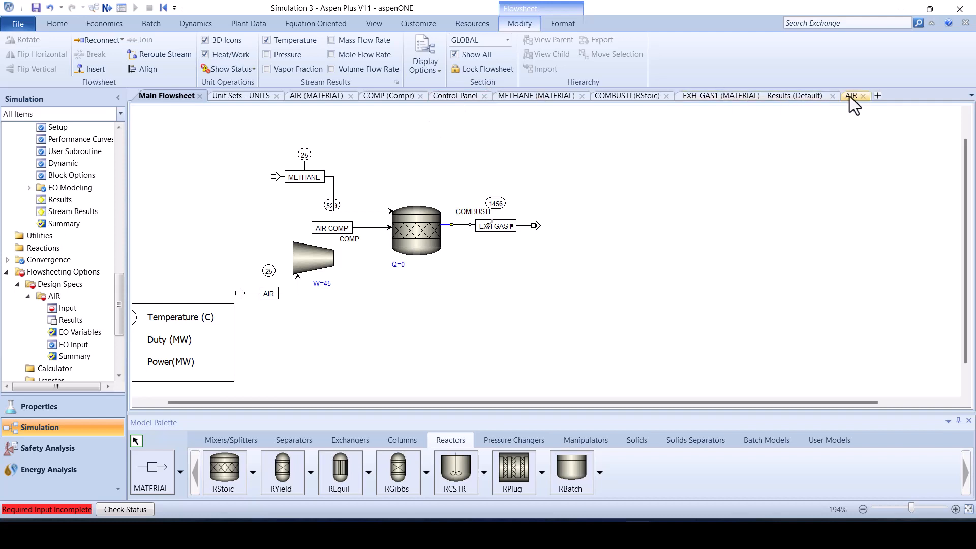
# Add a sampled variable named O2 to the AIR design spec
pyautogui.click(849, 96)
pyautogui.click(209, 191)
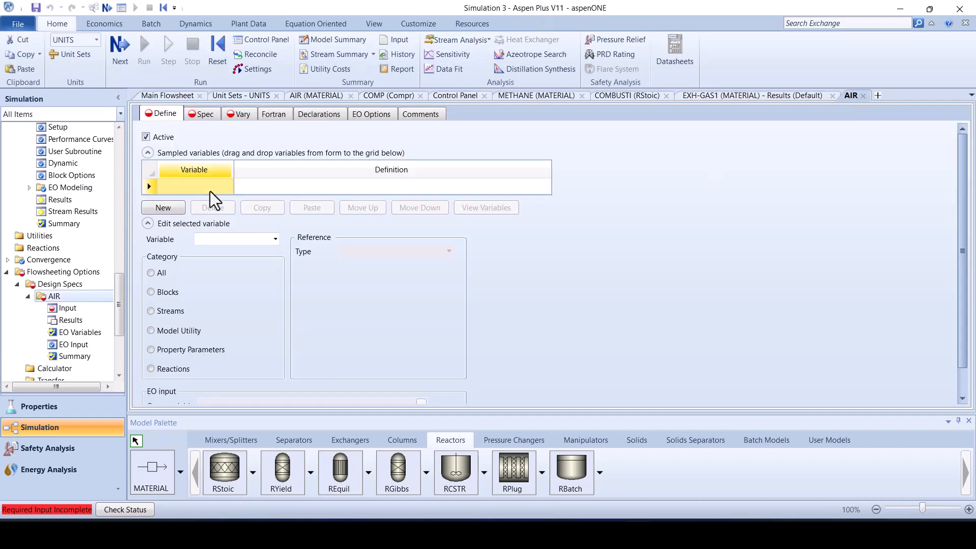
pyautogui.write('O2')
pyautogui.press('Return')
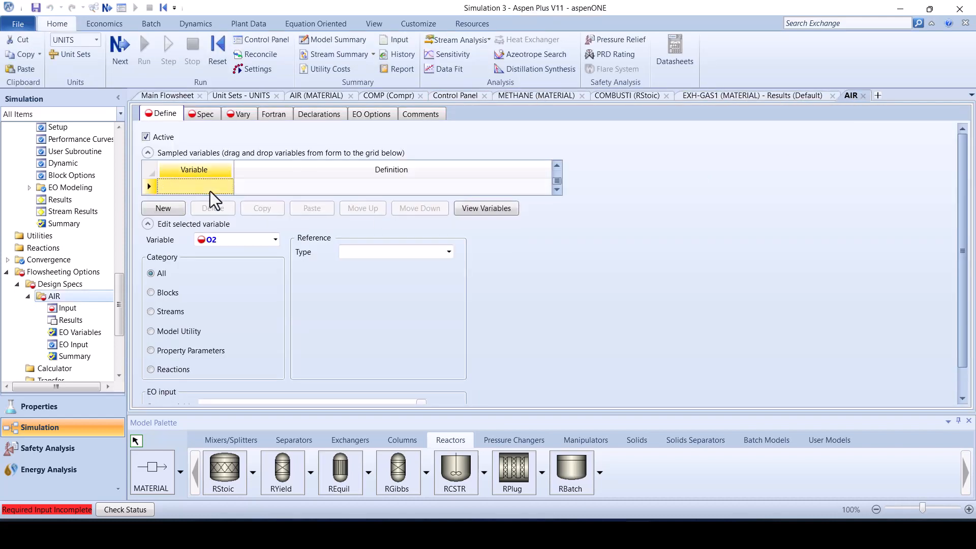
# Reference the O2 variable to the EXH-GAS1 stream with type Stream-Var and substream MIXED
pyautogui.click(373, 253)
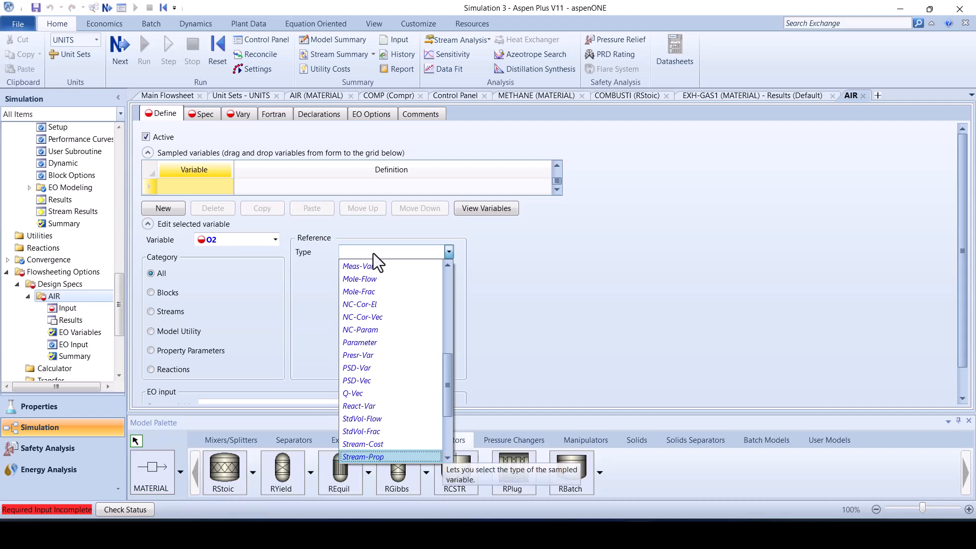
pyautogui.press('Down')
pyautogui.press('Return')
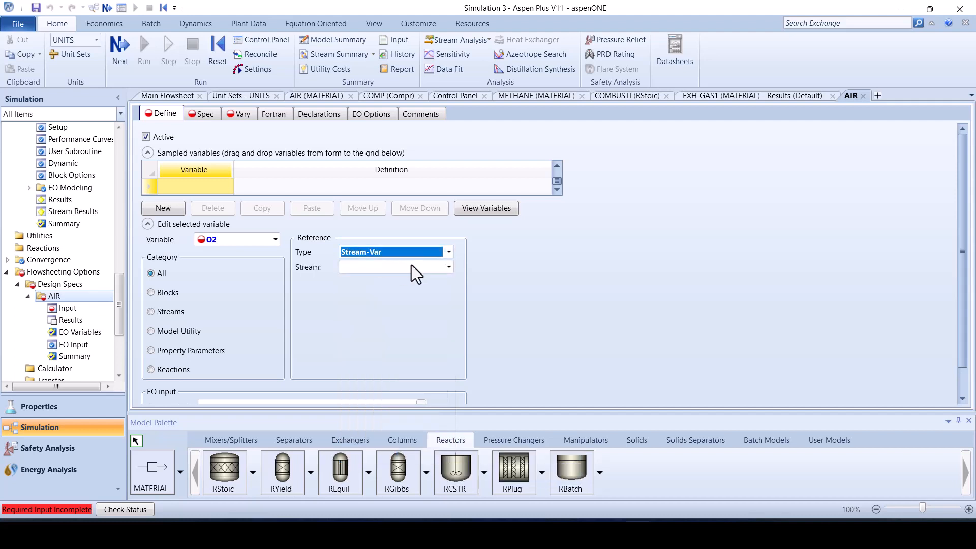
pyautogui.click(431, 267)
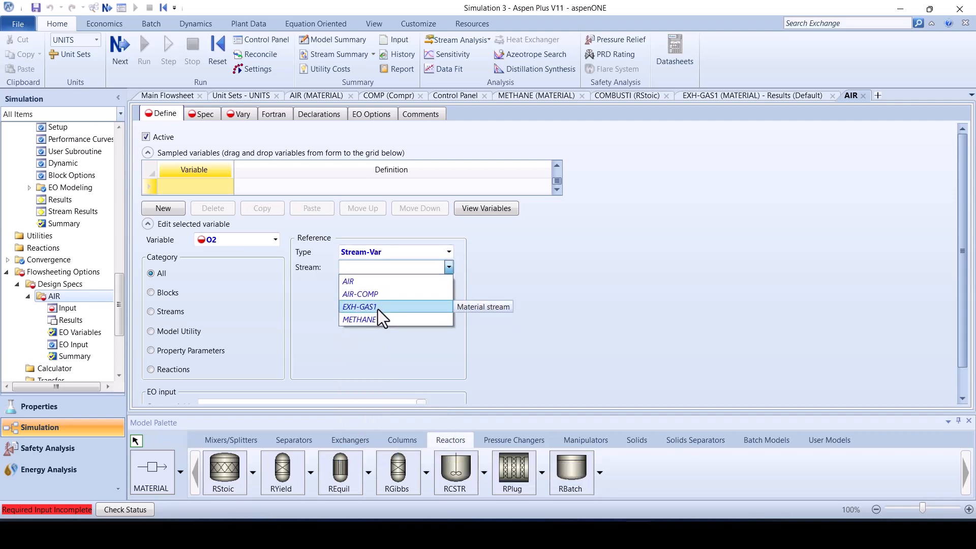
pyautogui.click(377, 309)
pyautogui.click(426, 297)
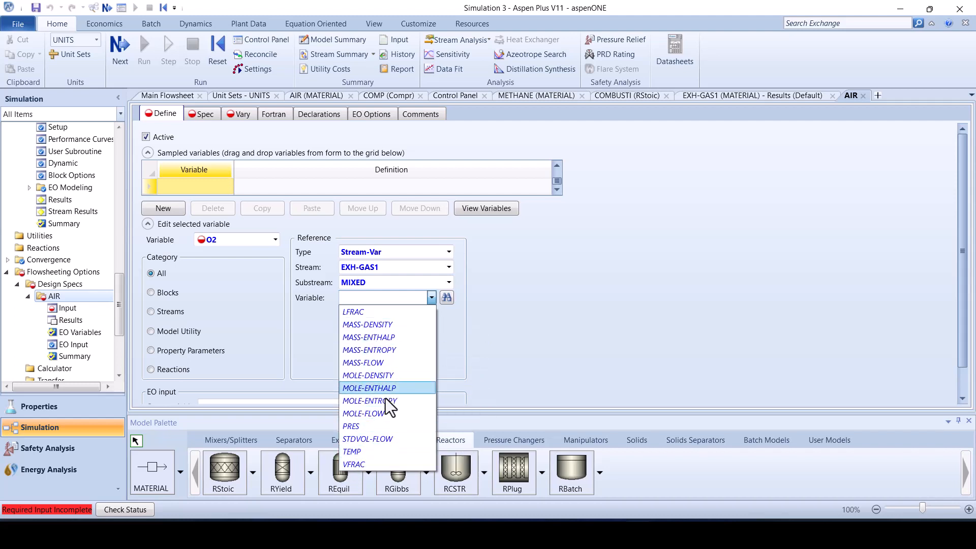
pyautogui.click(451, 281)
pyautogui.click(451, 280)
pyautogui.click(450, 281)
pyautogui.click(447, 267)
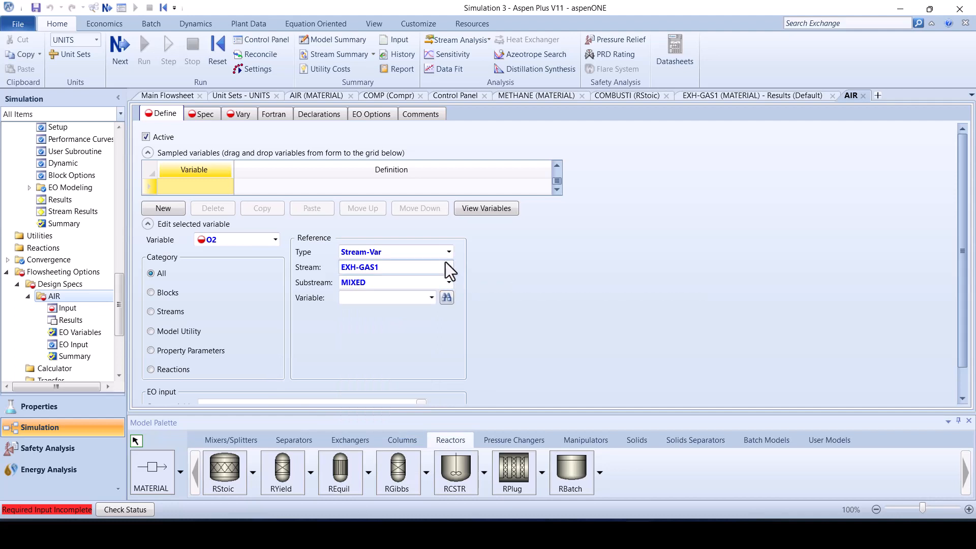
pyautogui.click(449, 268)
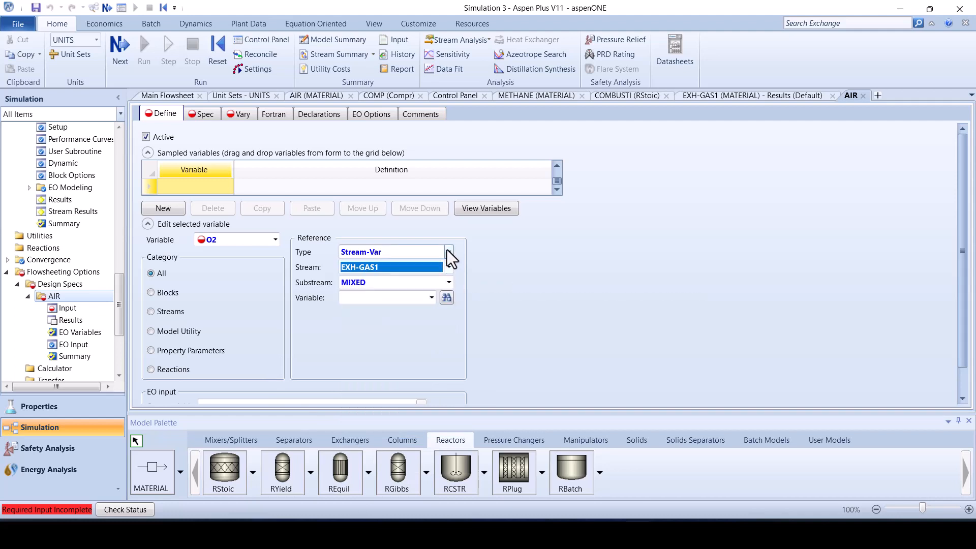
# Change the O2 variable's reference type to Mole-Frac and choose O2 as its component
pyautogui.click(447, 251)
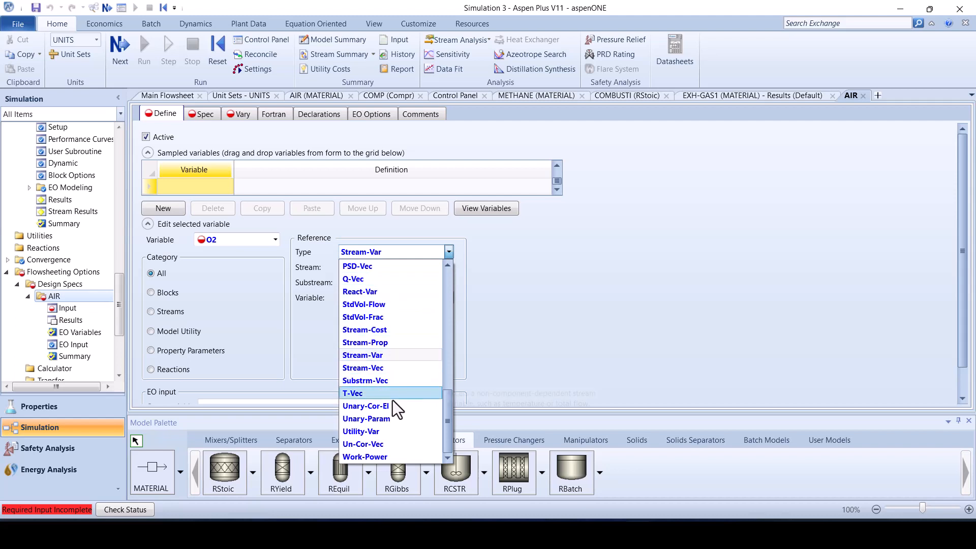
pyautogui.scroll(4, 392, 400)
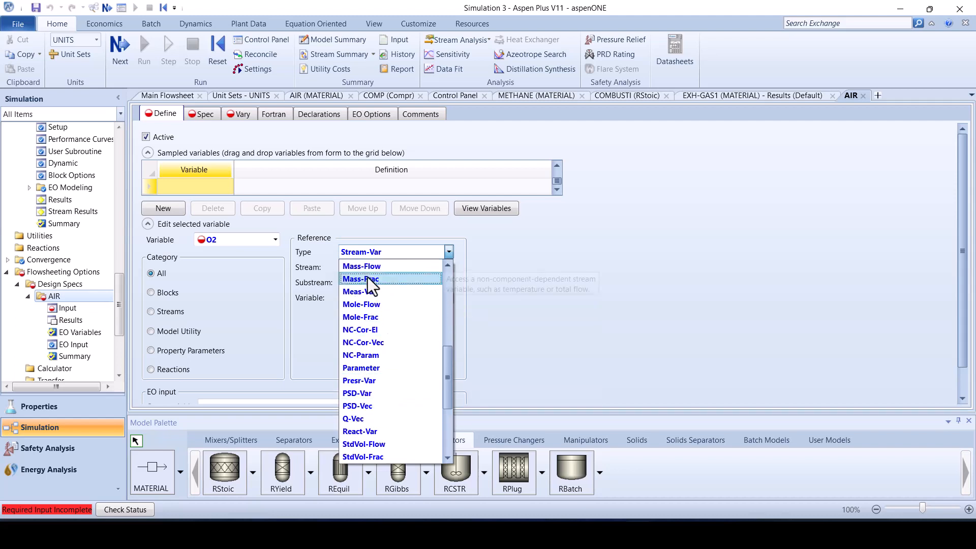
pyautogui.click(368, 316)
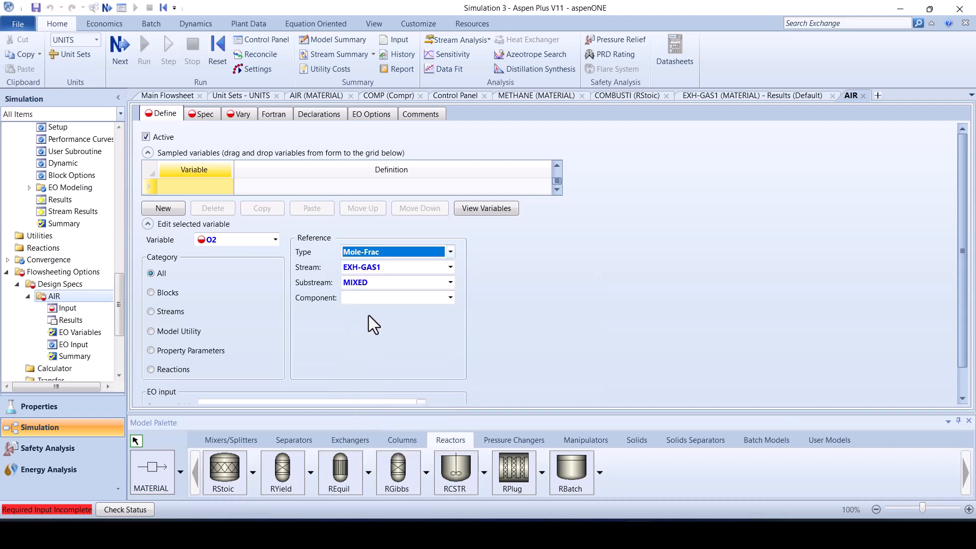
pyautogui.click(450, 298)
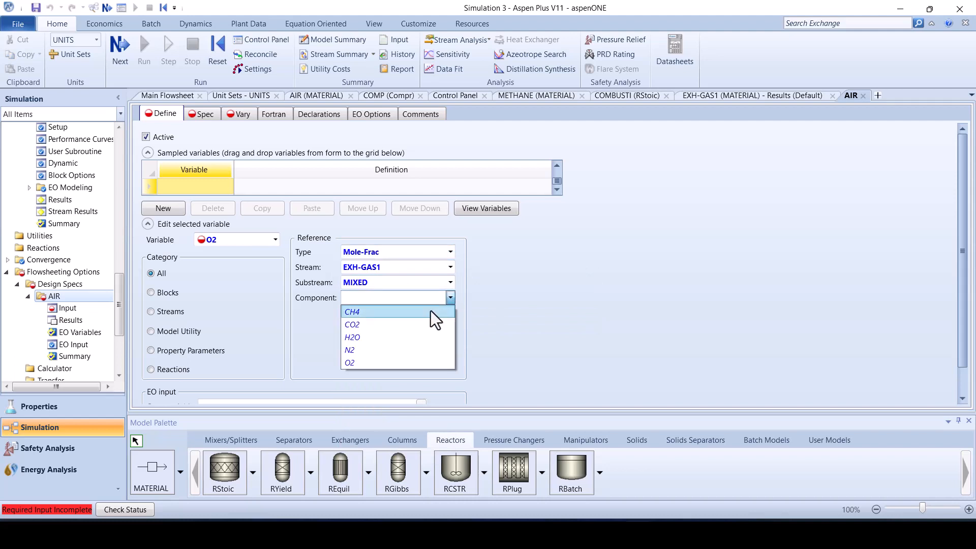
pyautogui.click(401, 361)
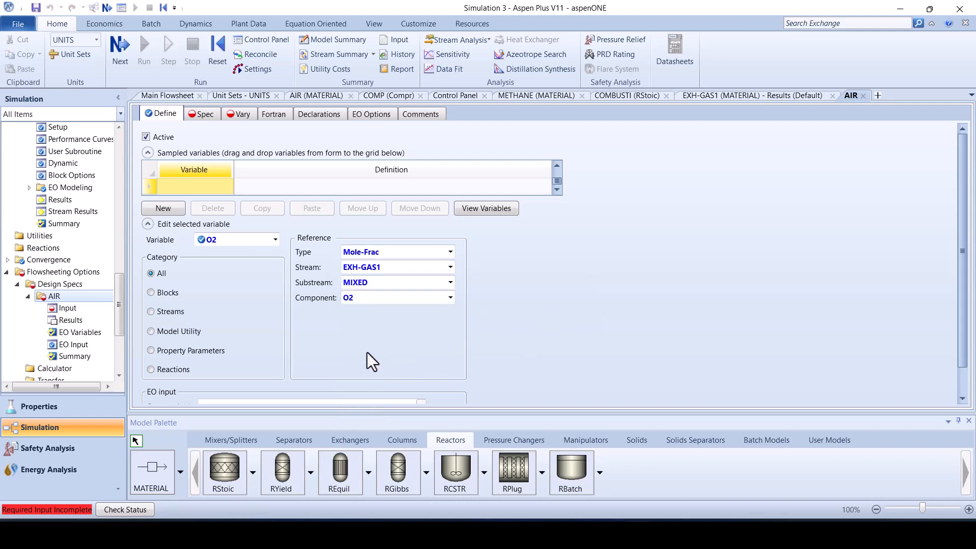
# Define the design specification expression as O2 with a target of 0.15 and a tolerance of 0.001
pyautogui.click(199, 114)
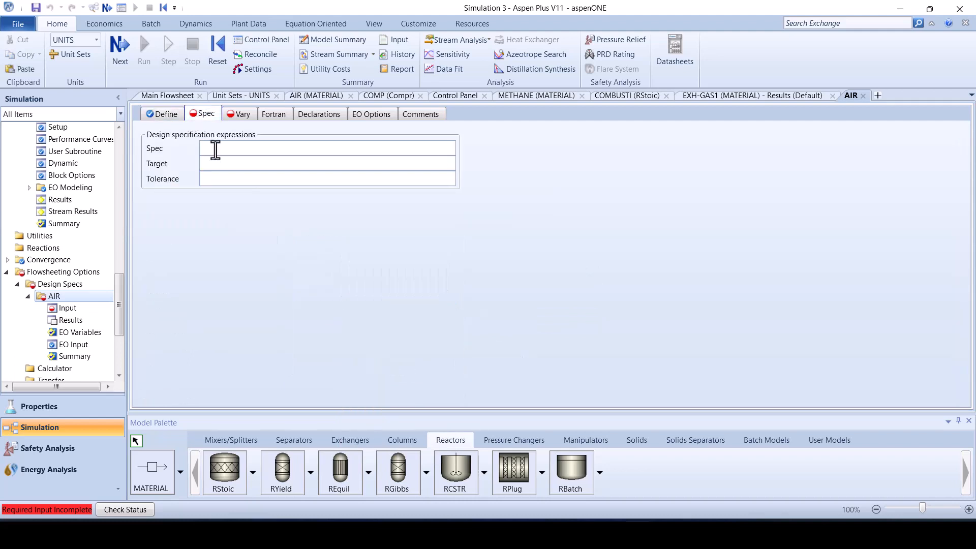
pyautogui.write('O2')
pyautogui.press('Tab')
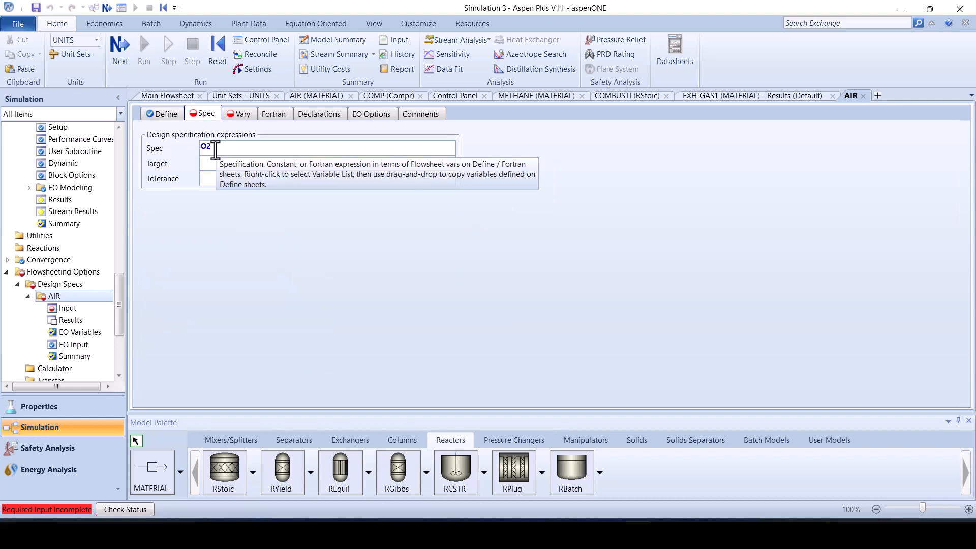
pyautogui.write('0.1')
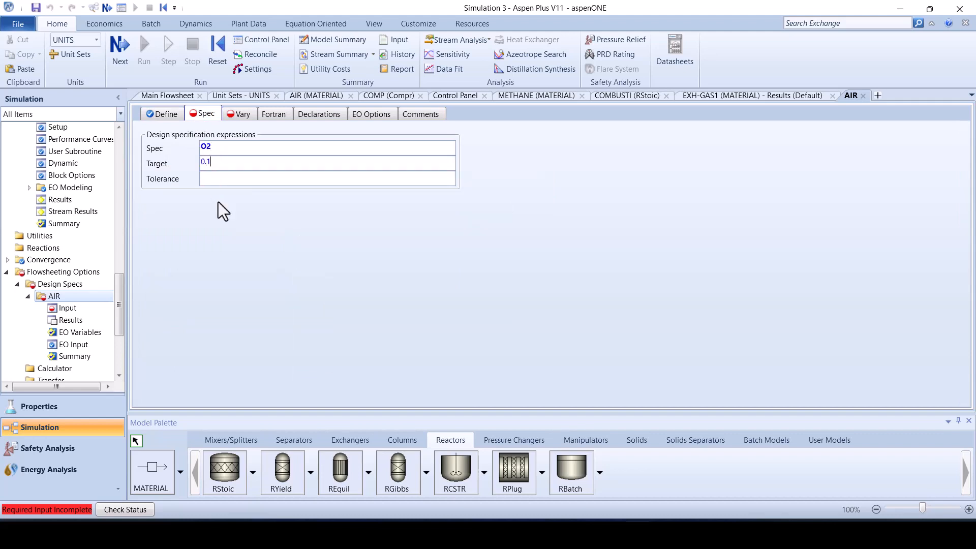
pyautogui.write('5')
pyautogui.click(214, 183)
pyautogui.write('0.001')
# Define the manipulated variable as a Stream-Var: the MASS-FLOW of the AIR stream in substream MIXED
pyautogui.click(240, 114)
pyautogui.click(267, 154)
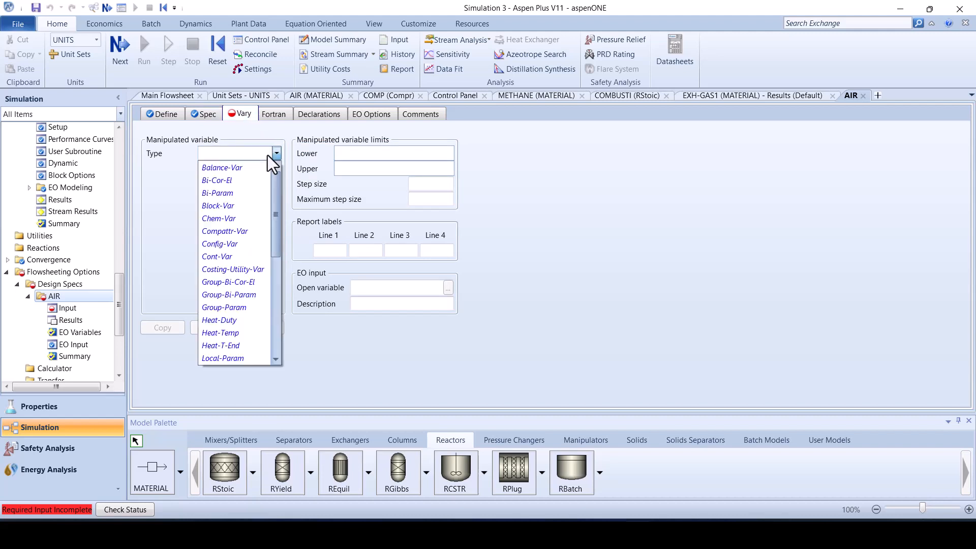
pyautogui.press('s')
pyautogui.press('s')
pyautogui.press('s')
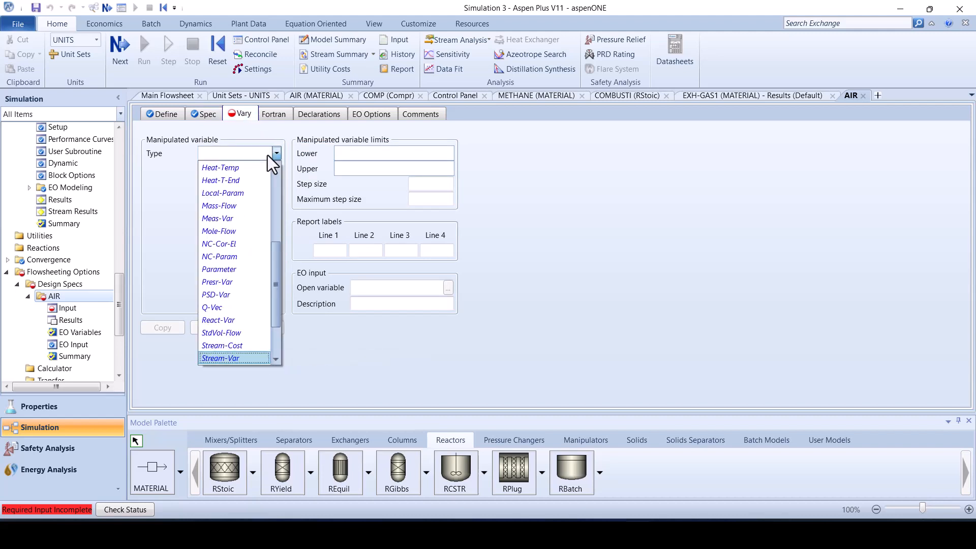
pyautogui.press('Return')
pyautogui.click(279, 165)
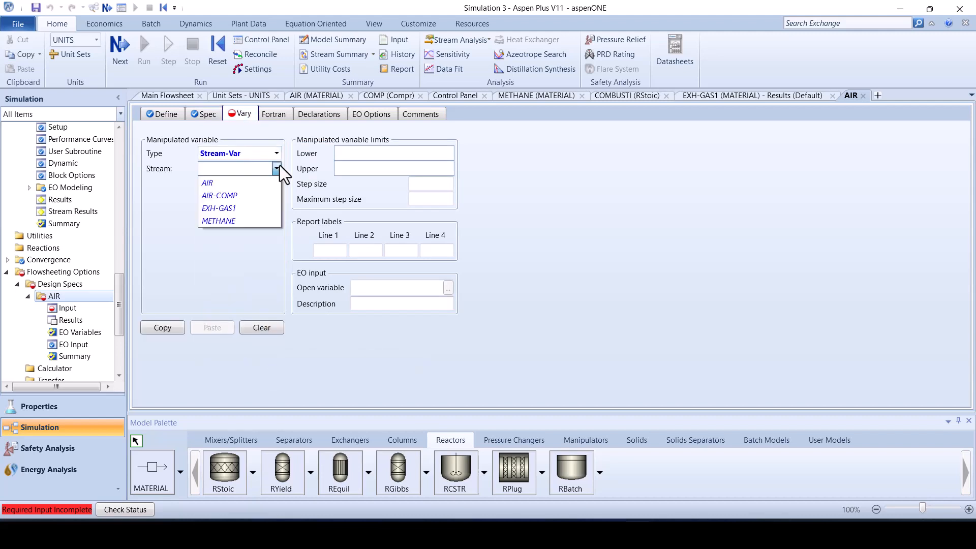
pyautogui.click(237, 184)
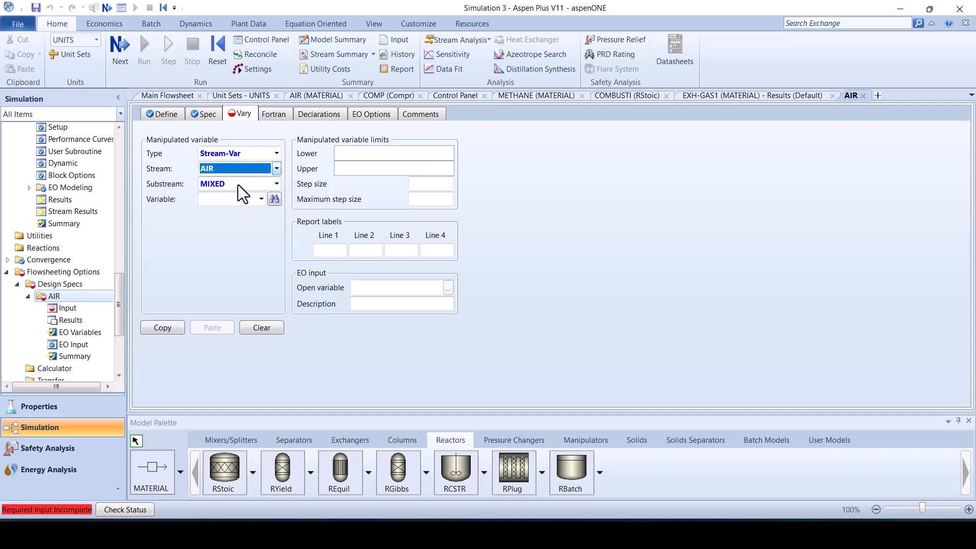
pyautogui.click(261, 199)
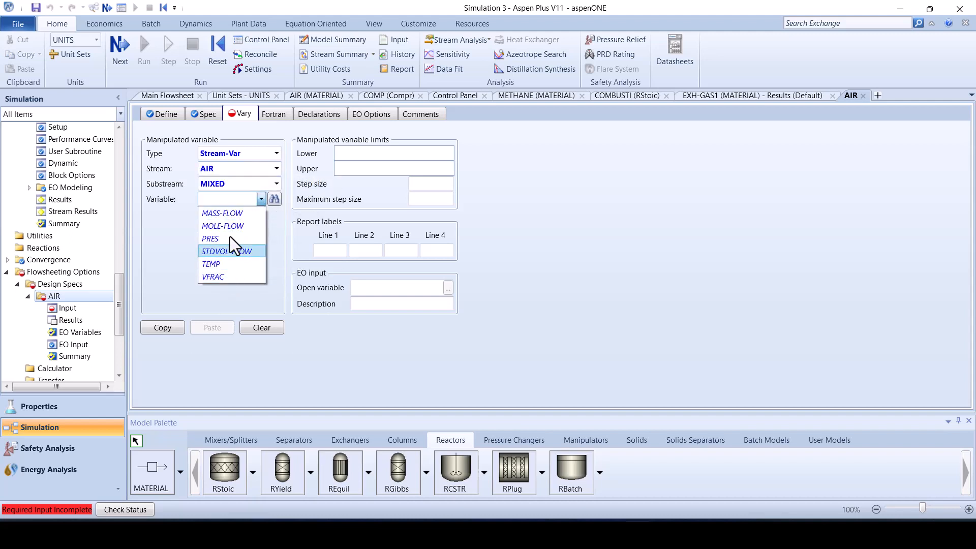
pyautogui.click(227, 210)
# Limit the manipulated air mass flow to a lower bound of 0 and an upper bound of 1000 kg/sec
pyautogui.click(390, 156)
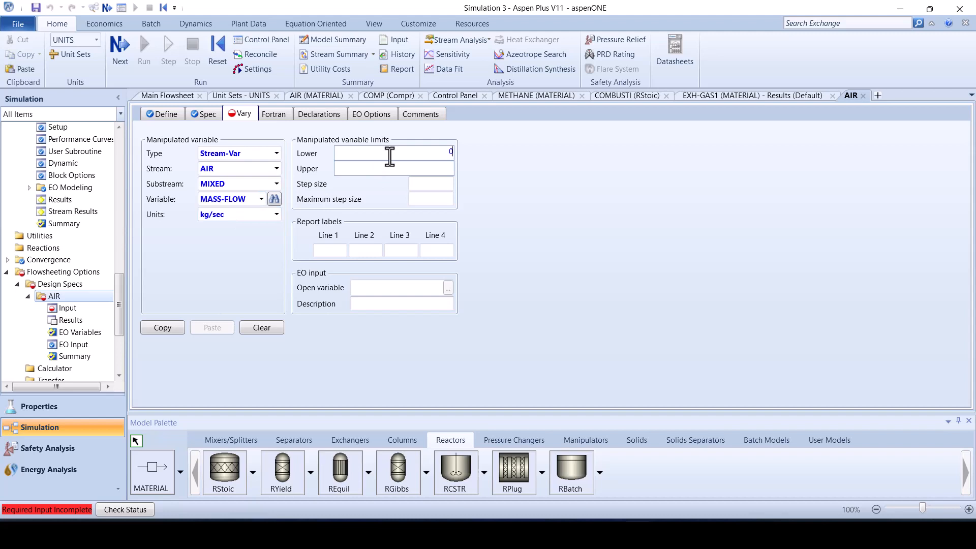
pyautogui.write('0')
pyautogui.press('Tab')
pyautogui.write('1000')
pyautogui.click(673, 240)
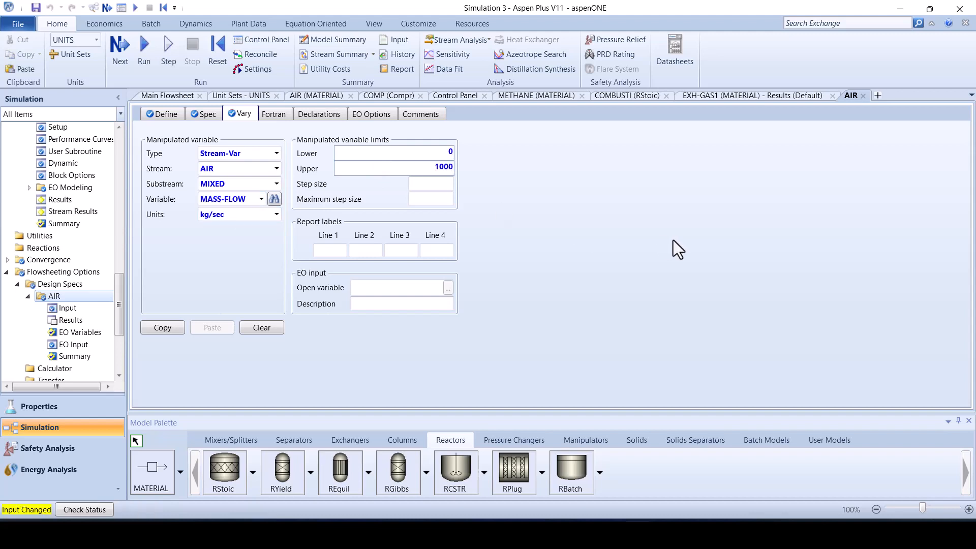
# Reinitialize the simulation, run it with the design spec, and display the AIR design spec's results
pyautogui.click(217, 56)
pyautogui.click(433, 296)
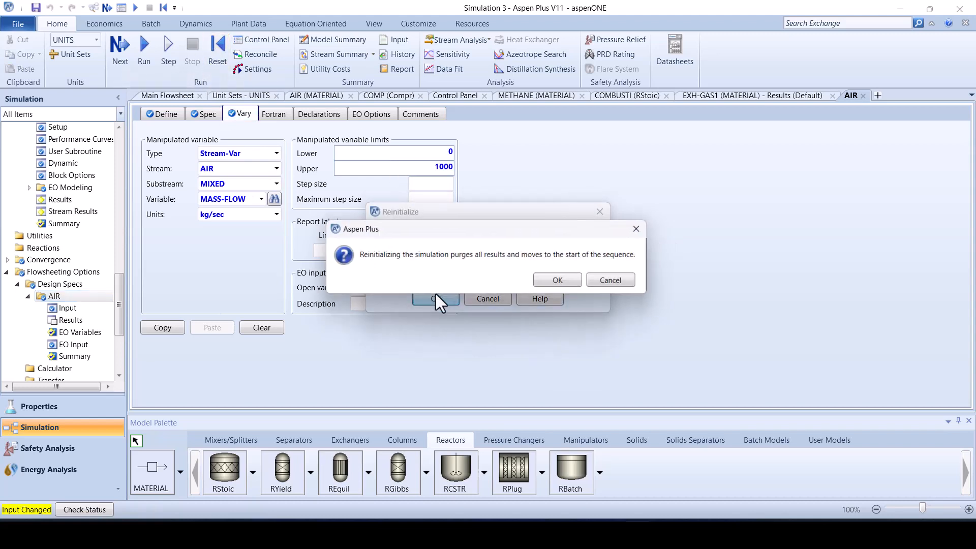
pyautogui.click(551, 280)
pyautogui.click(119, 50)
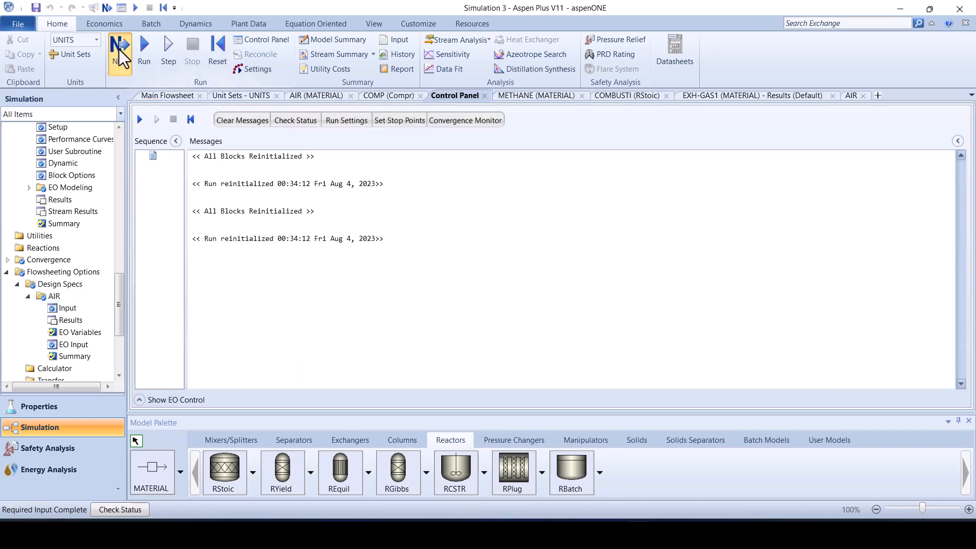
pyautogui.click(544, 286)
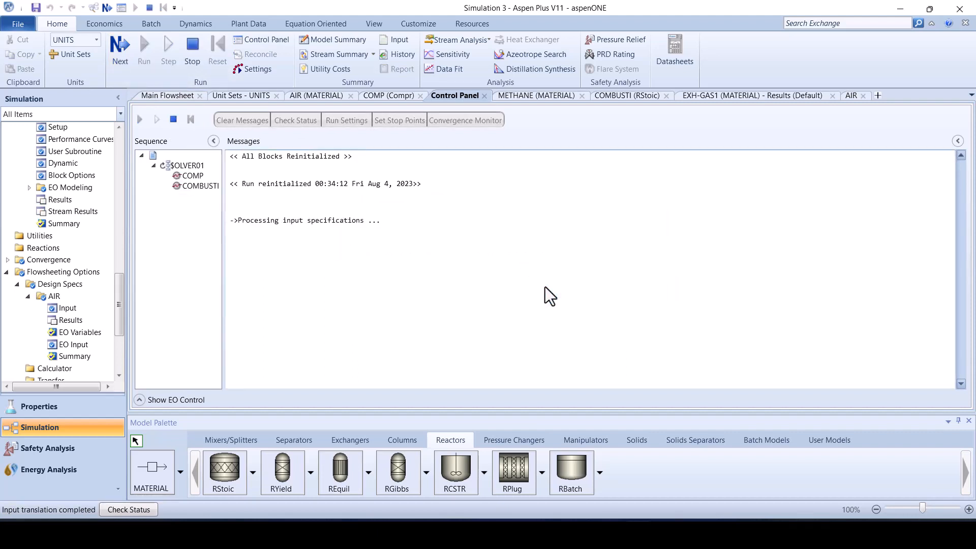
pyautogui.click(69, 321)
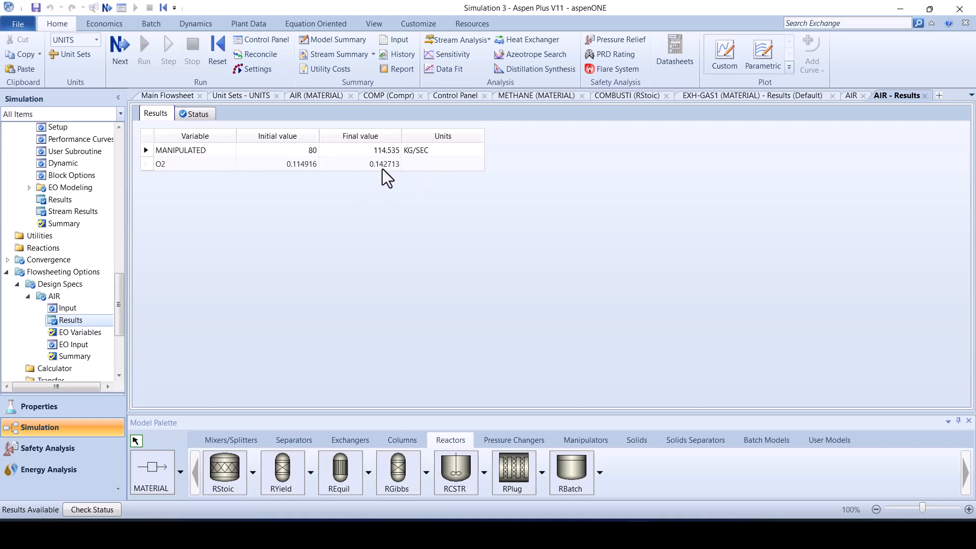
# Add a turbine-shaped Compr block named GAS-TURB to the main flowsheet, downstream of the combustor
pyautogui.click(163, 97)
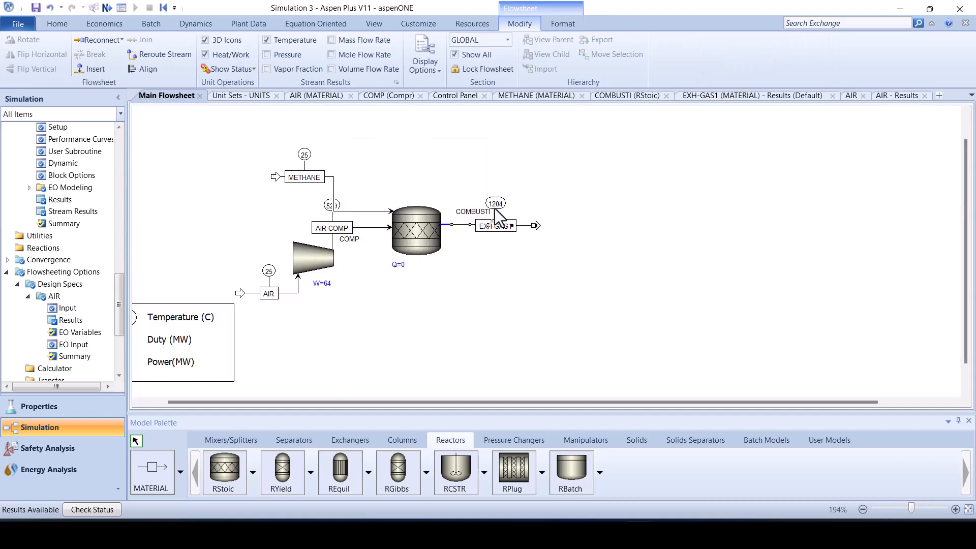
pyautogui.click(506, 266)
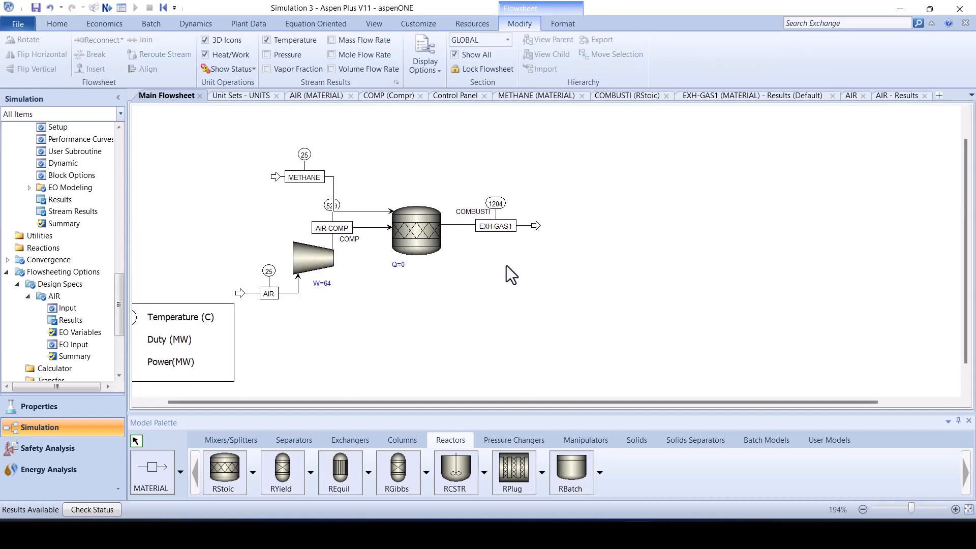
pyautogui.click(509, 445)
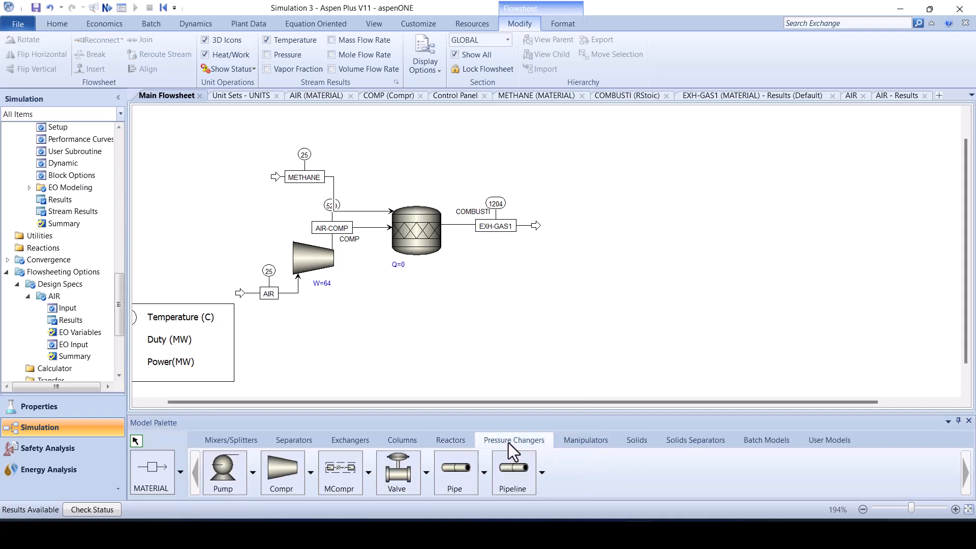
pyautogui.click(310, 472)
pyautogui.click(340, 432)
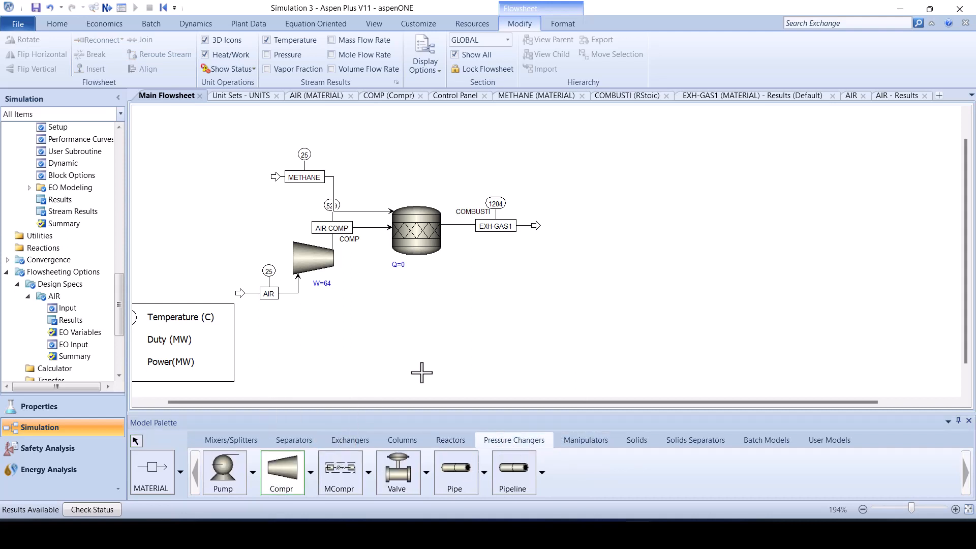
pyautogui.click(554, 258)
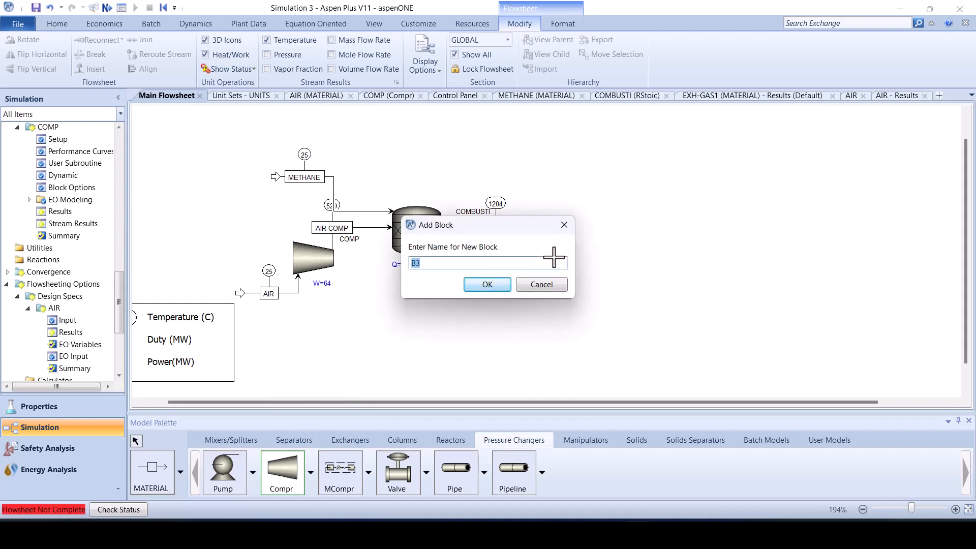
pyautogui.write('GAS-TURN')
pyautogui.press('BackSpace')
pyautogui.write('B')
pyautogui.press('Return')
pyautogui.press('Escape')
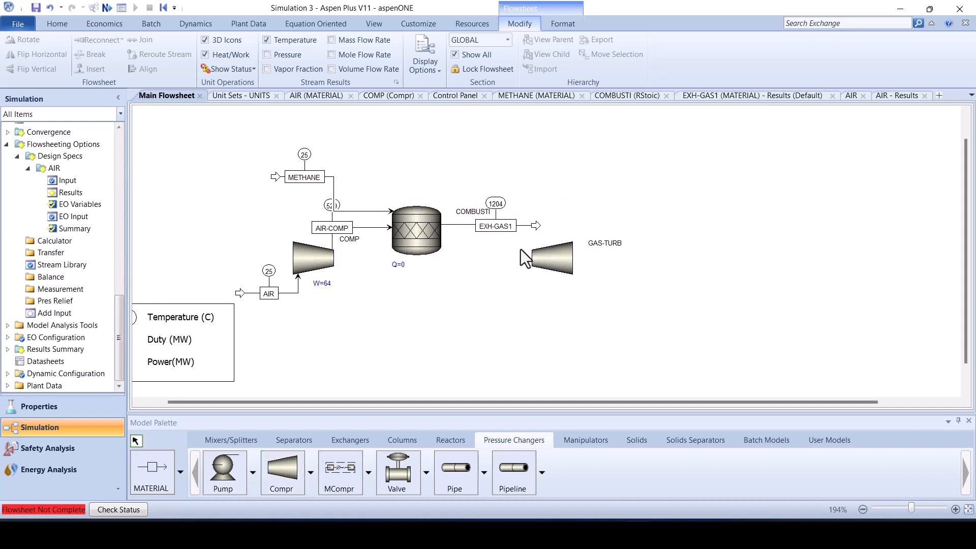
# Connect the EXH-GAS1 stream to the GAS-TURB inlet and add an outlet material stream named EXH-GAS2
pyautogui.moveTo(537, 225); pyautogui.dragTo(536, 243)
pyautogui.click(159, 473)
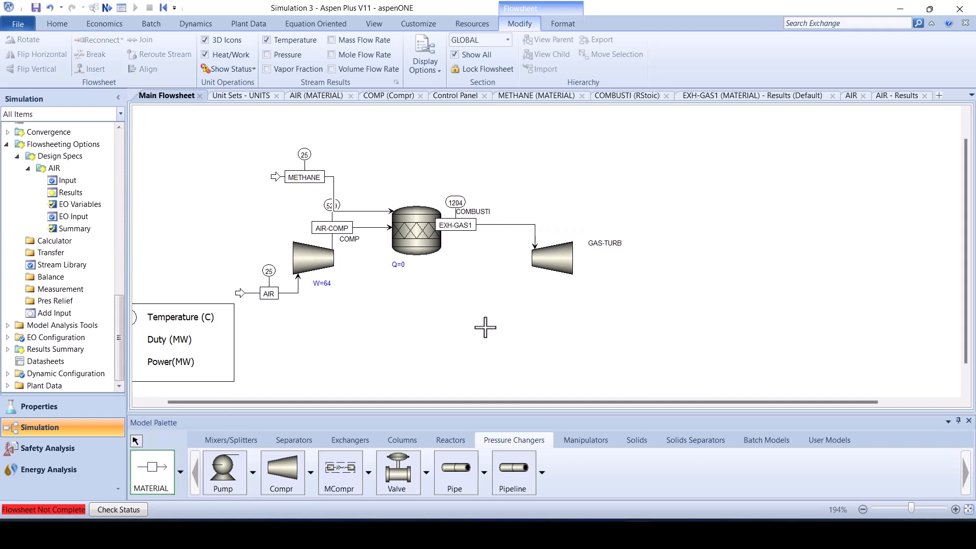
pyautogui.click(566, 279)
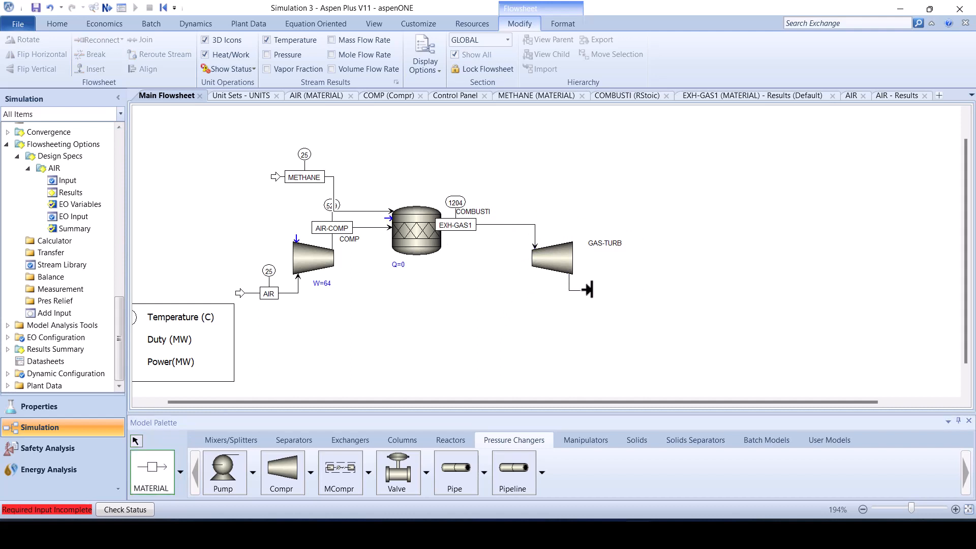
pyautogui.click(637, 289)
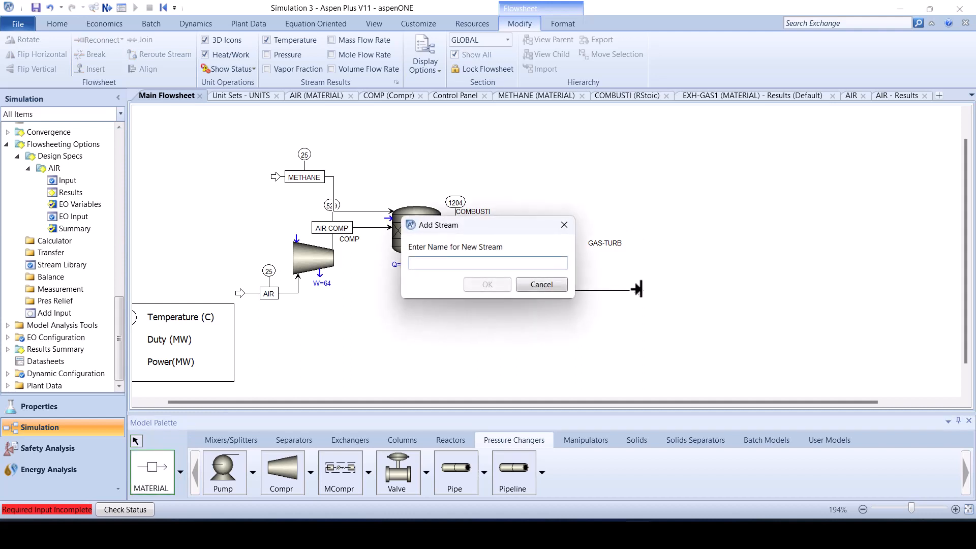
pyautogui.write('EXH-GAS2')
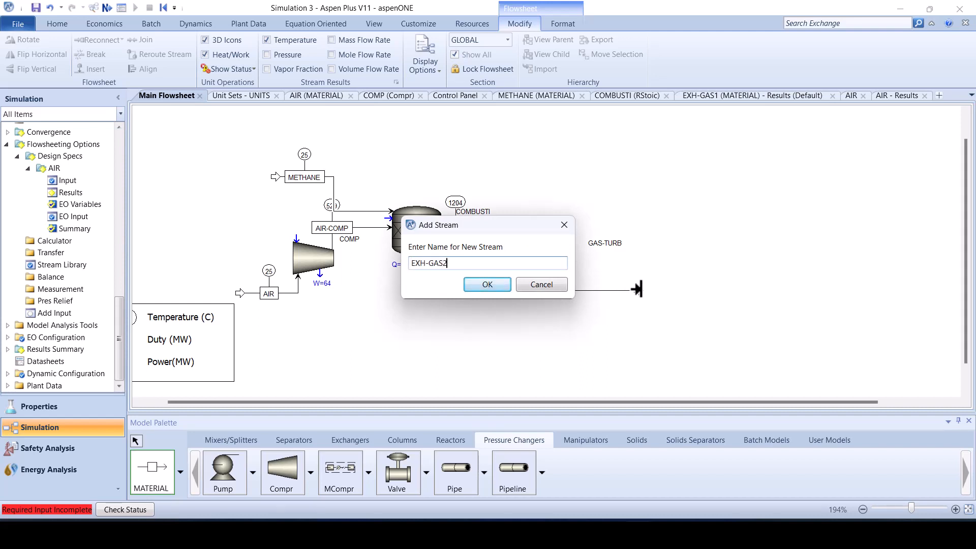
pyautogui.press('Return')
pyautogui.rightClick(578, 319)
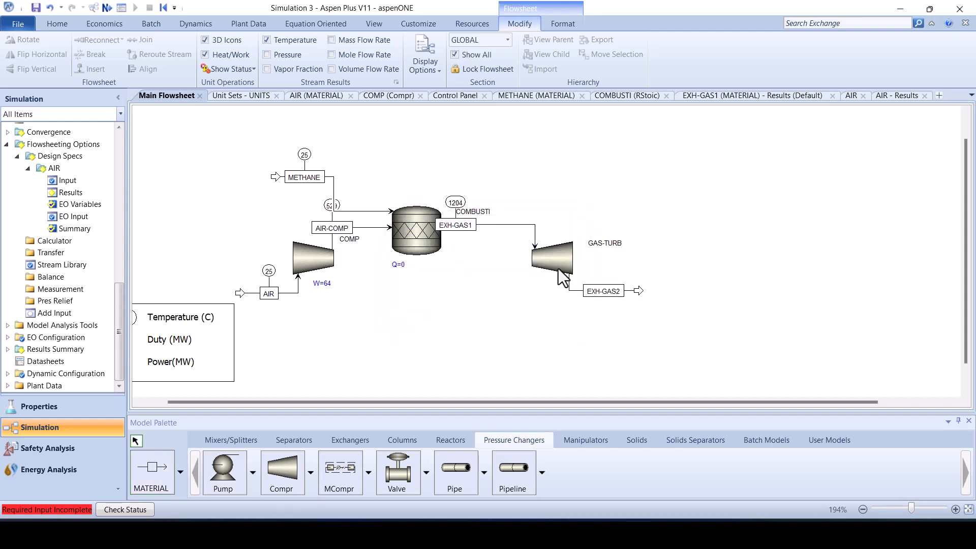
# Set the GAS-TURB block's calculation type to Isentropic in its specifications
pyautogui.click(560, 274)
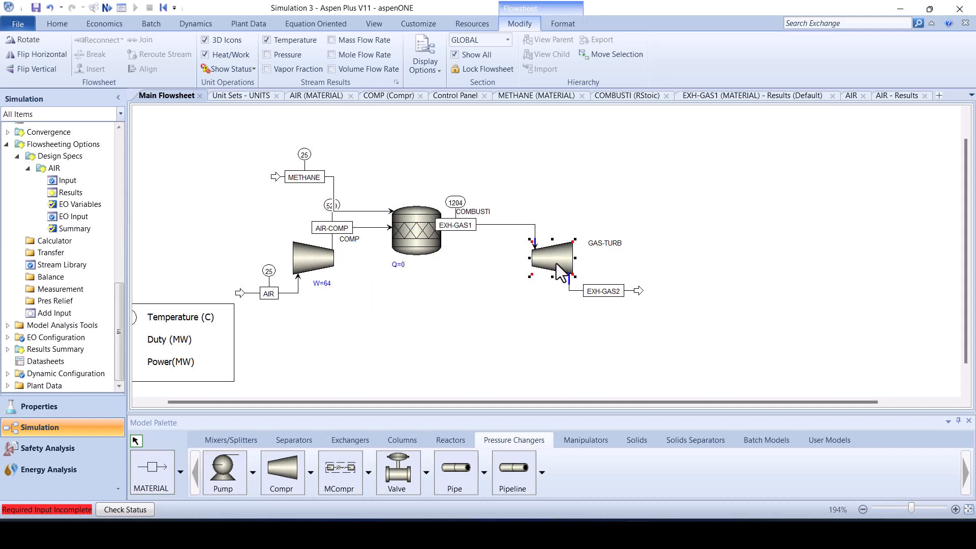
pyautogui.doubleClick(559, 273)
pyautogui.click(217, 163)
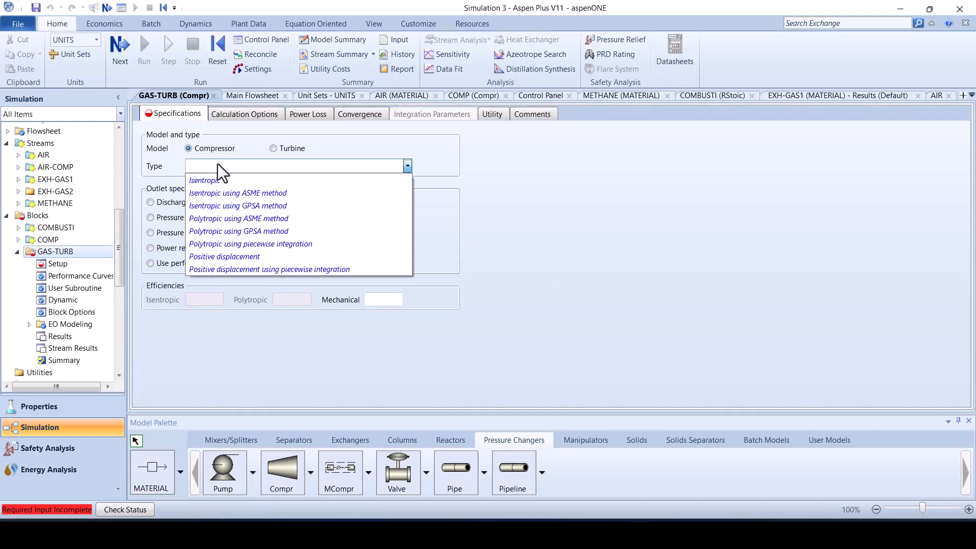
pyautogui.click(205, 180)
# Run the simulation with the gas turbine included and return to the main flowsheet
pyautogui.click(253, 96)
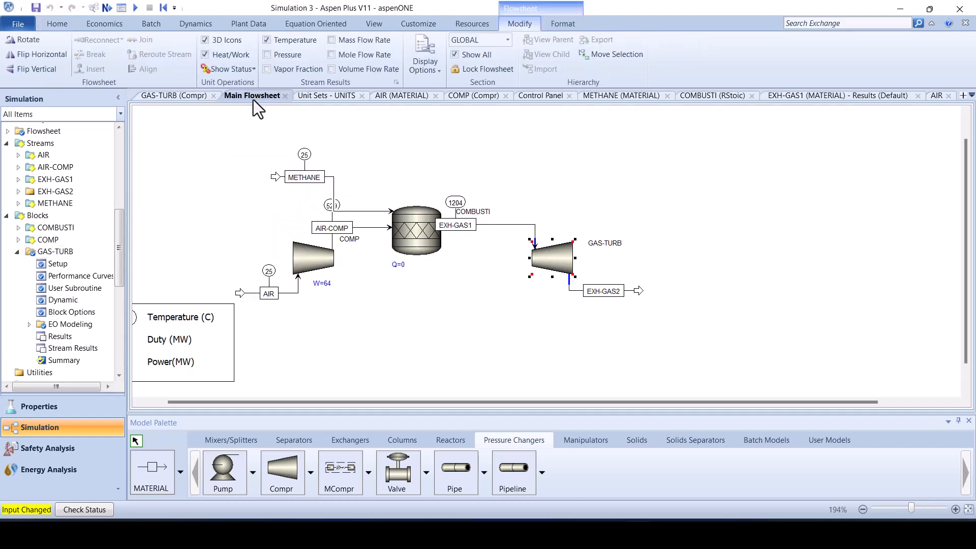
pyautogui.click(106, 8)
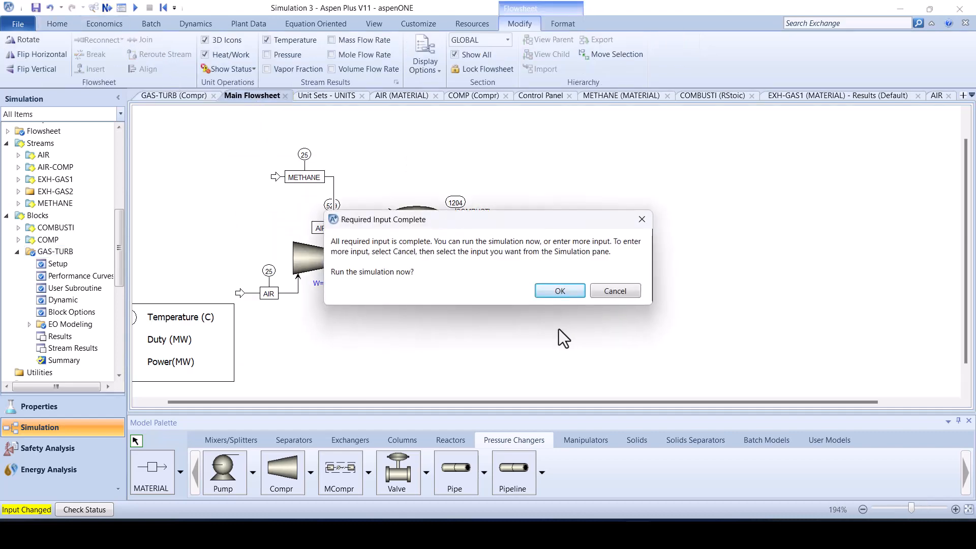
pyautogui.click(560, 291)
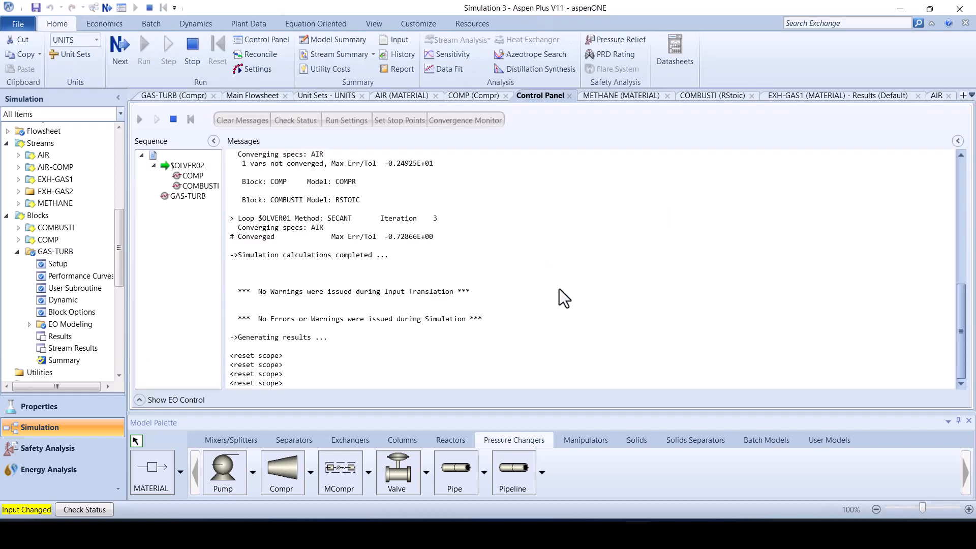
pyautogui.click(258, 96)
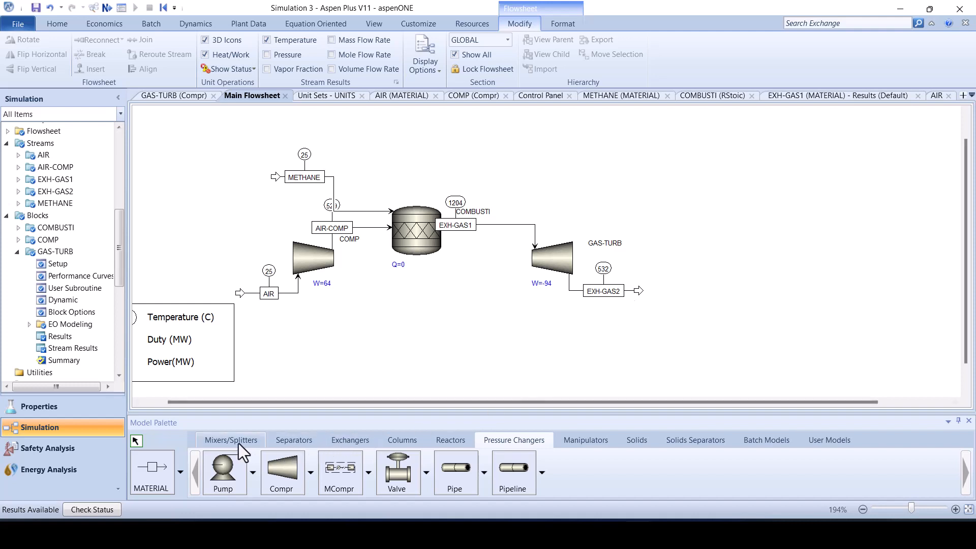
# Add an RGibbs reactor block named DUCT-BUR downstream of the EXH-GAS2 stream
pyautogui.click(449, 442)
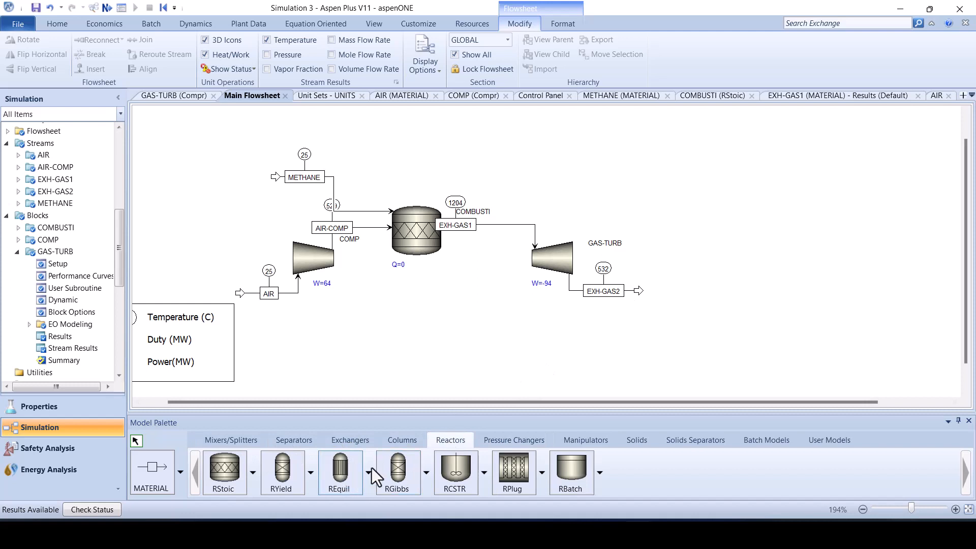
pyautogui.click(397, 470)
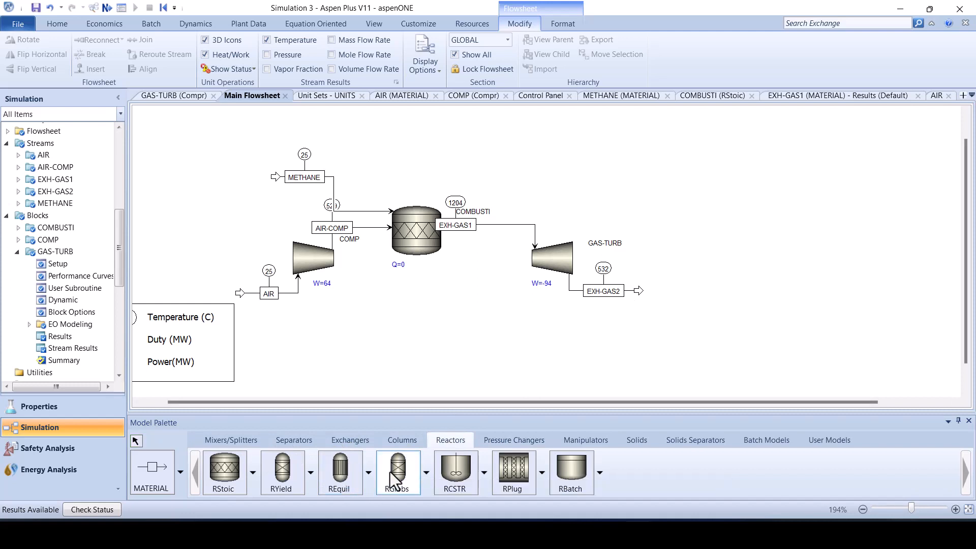
pyautogui.click(670, 294)
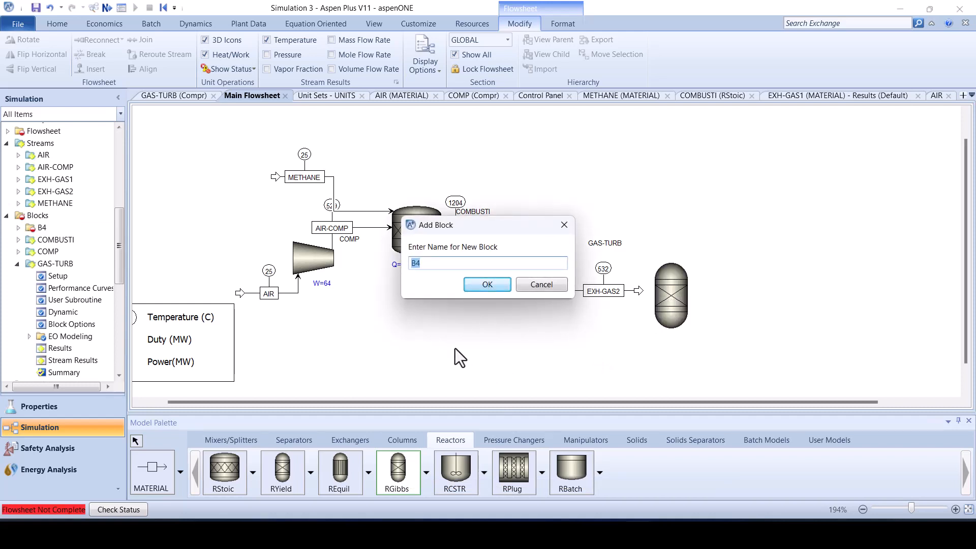
pyautogui.write('DUCT')
pyautogui.write('-BUR')
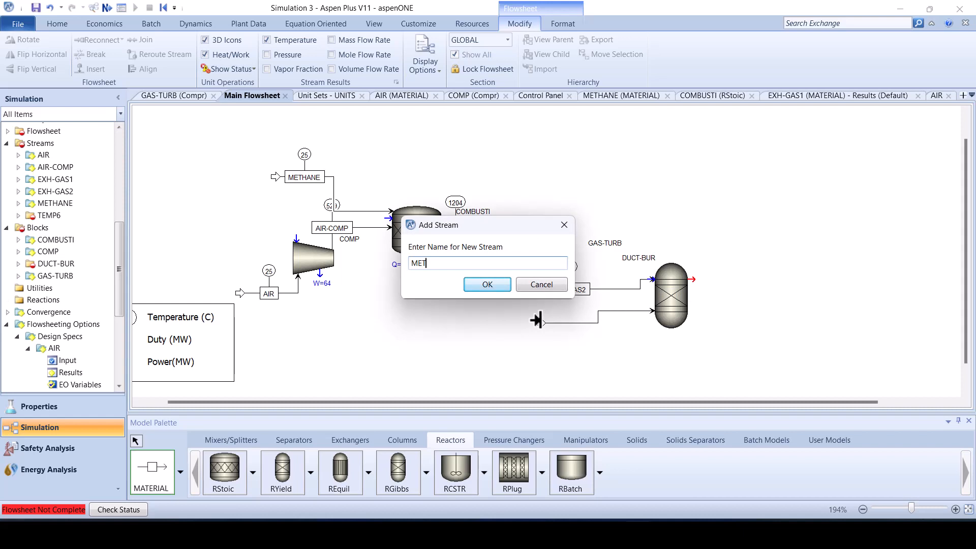
# Name the second feed stream of DUCT-BUR METHANE2 and add a product stream named EXH-GAS3
pyautogui.write('HANE2')
pyautogui.press('Return')
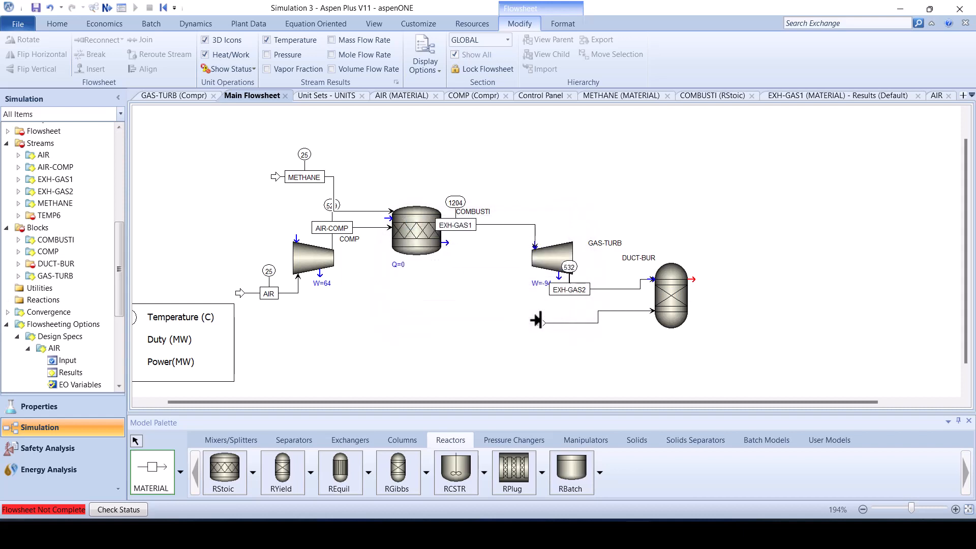
pyautogui.click(691, 281)
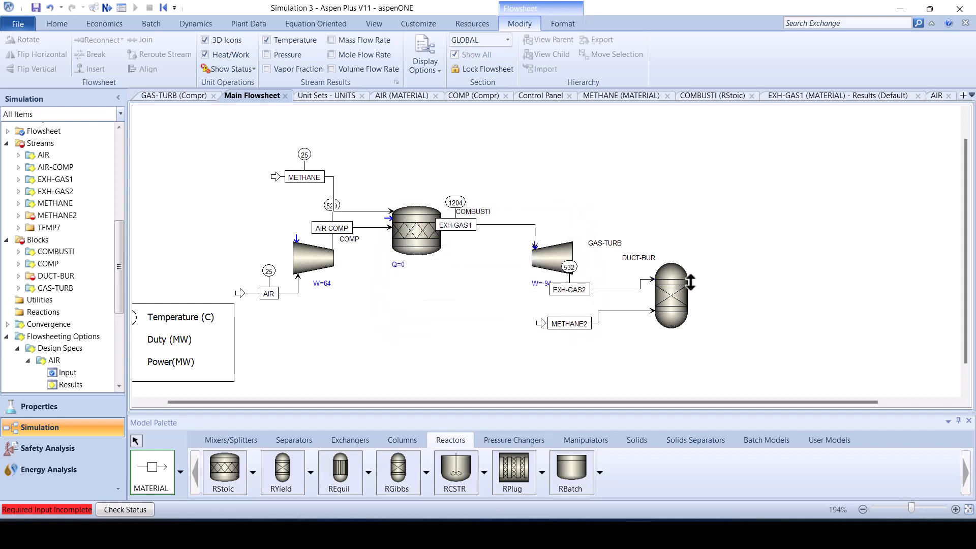
pyautogui.click(745, 281)
pyautogui.write('EX')
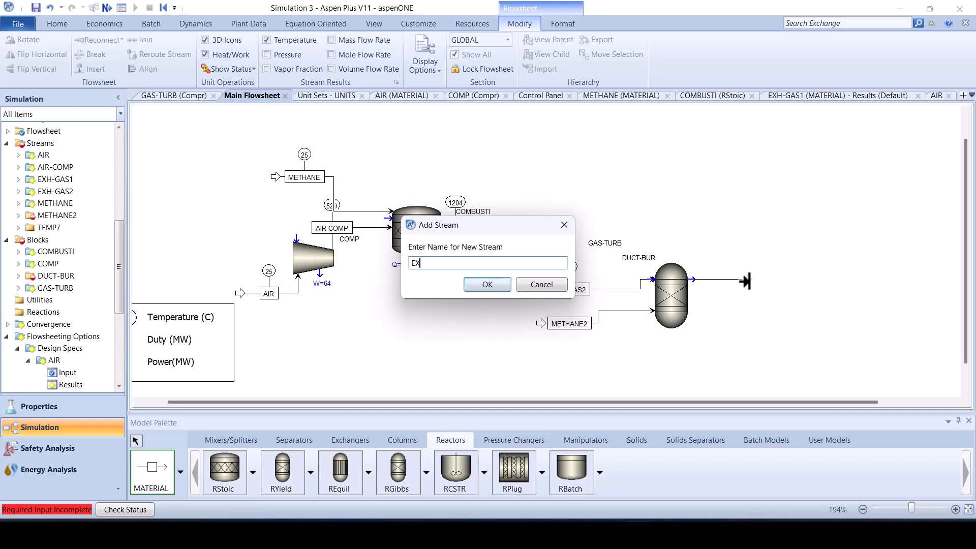
pyautogui.write('H-GAS3')
pyautogui.press('Return')
pyautogui.press('Escape')
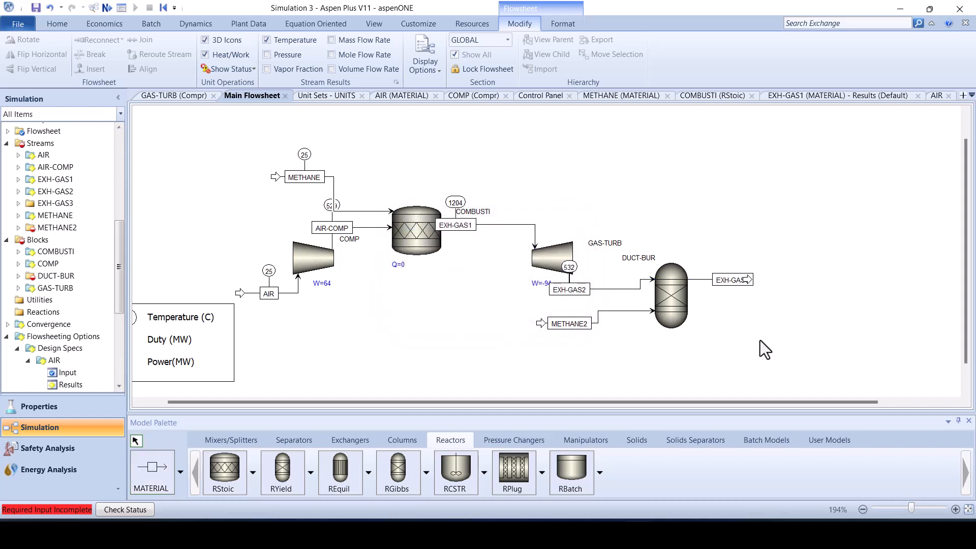
# Specify the DUCT-BUR reactor with a pressure of 1 bar and a heat duty of 0 MW
pyautogui.click(680, 300)
pyautogui.doubleClick(675, 292)
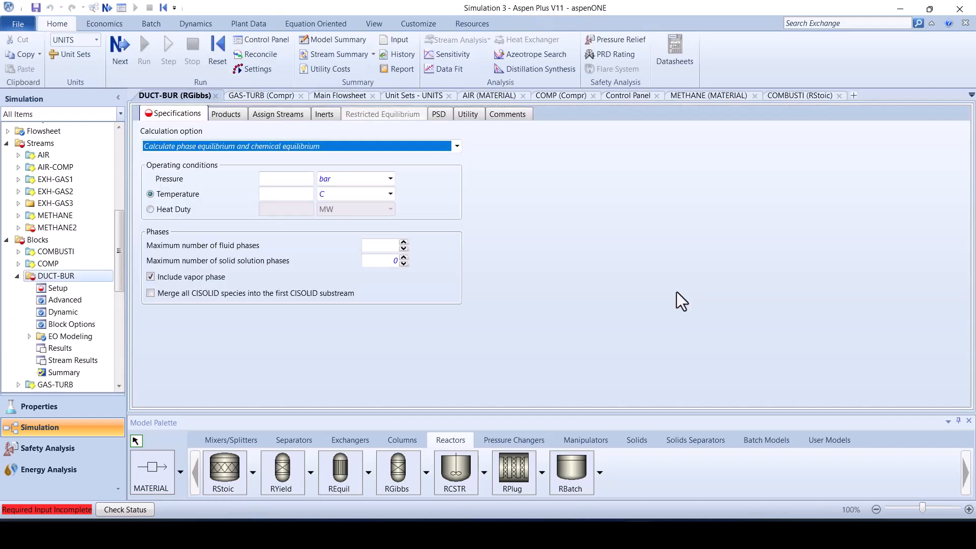
pyautogui.click(285, 179)
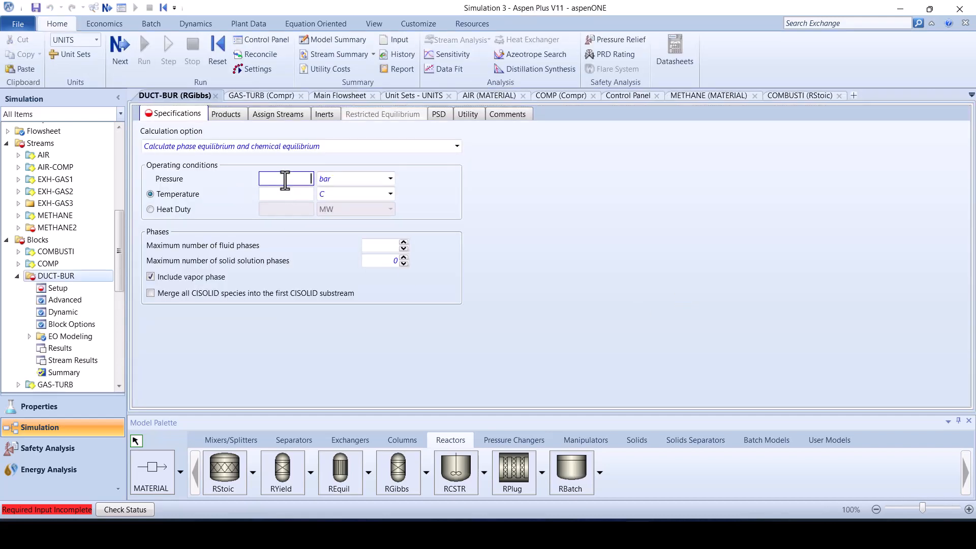
pyautogui.write('1')
pyautogui.click(150, 209)
pyautogui.click(286, 209)
pyautogui.write('0')
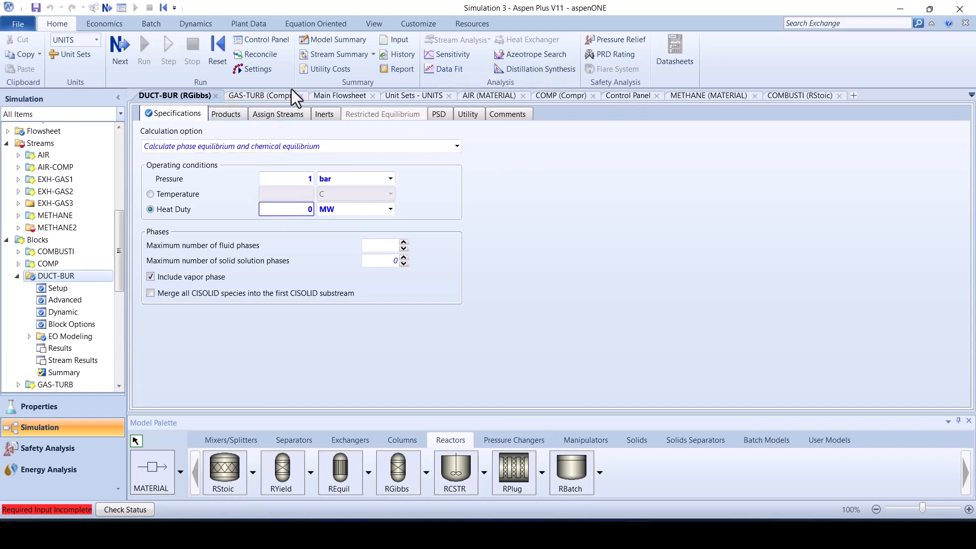
pyautogui.click(325, 97)
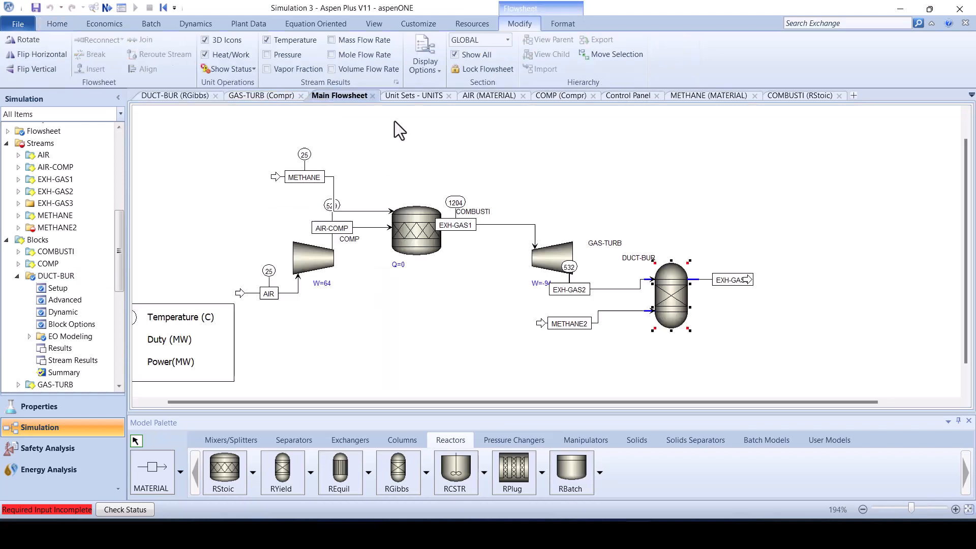
# Specify the METHANE2 stream at 25 C and 1 bar with a total mass flow rate of 0.1 kg/sec
pyautogui.click(614, 311)
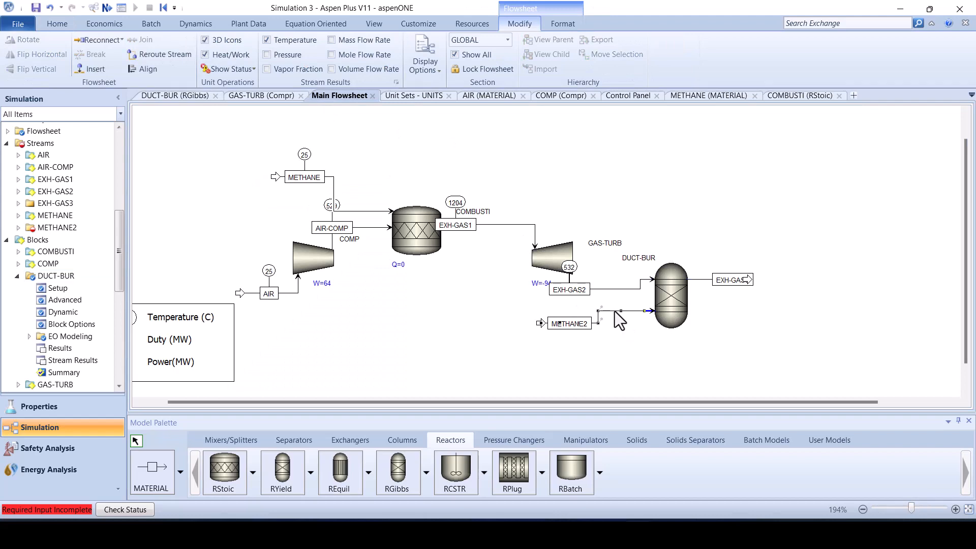
pyautogui.doubleClick(614, 311)
pyautogui.click(273, 190)
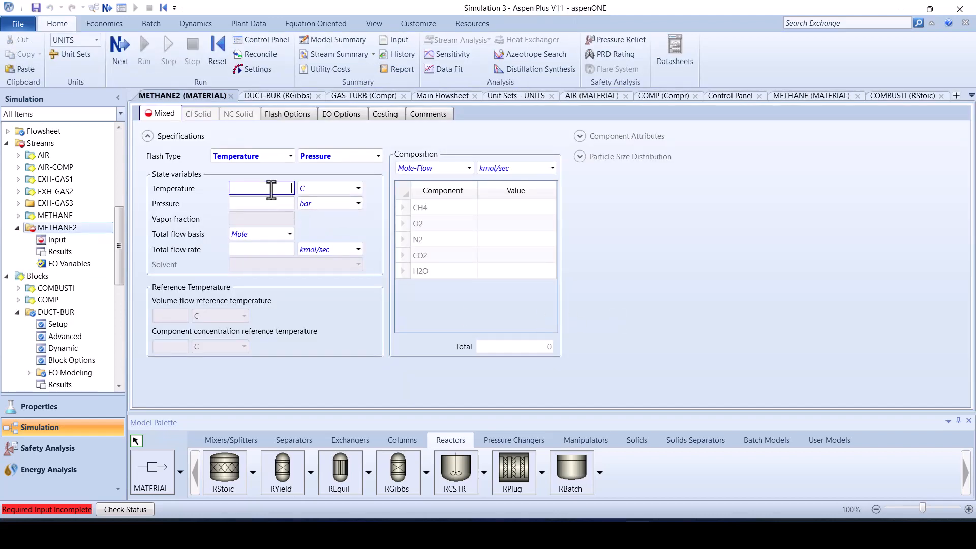
pyautogui.write('25')
pyautogui.click(282, 202)
pyautogui.click(289, 233)
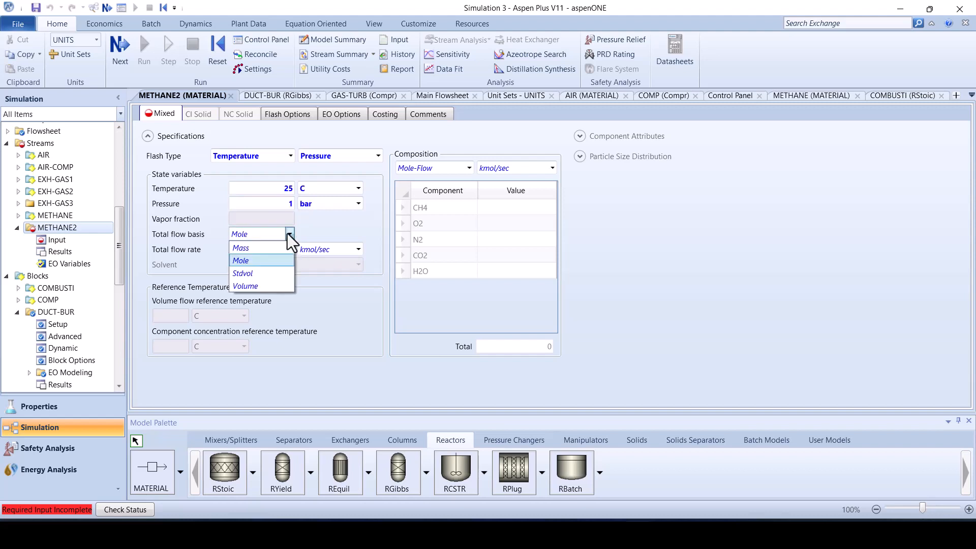
pyautogui.click(262, 248)
pyautogui.click(261, 247)
pyautogui.write('0')
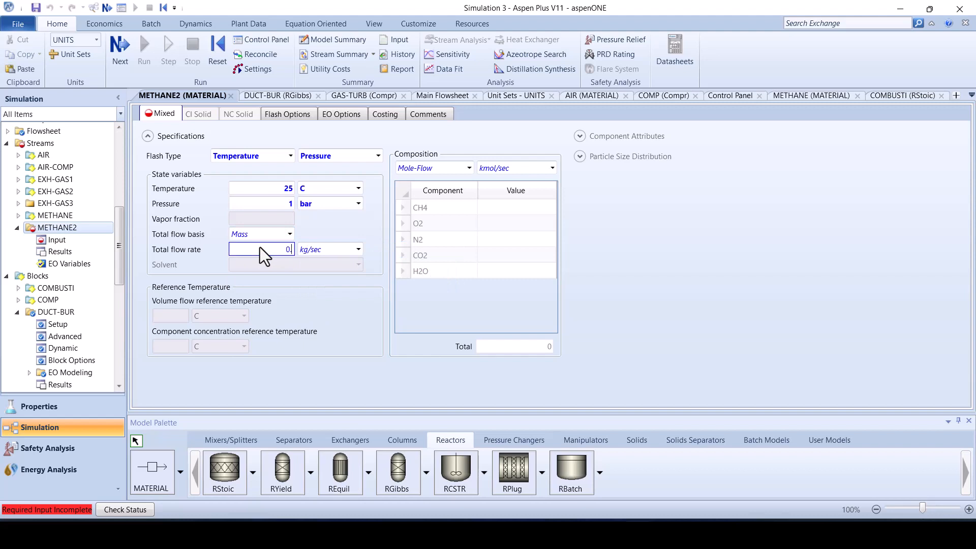
pyautogui.write('.1')
# Define the METHANE2 composition by mole fraction with CH4 at 1, and close the stream's form
pyautogui.click(470, 168)
pyautogui.click(428, 231)
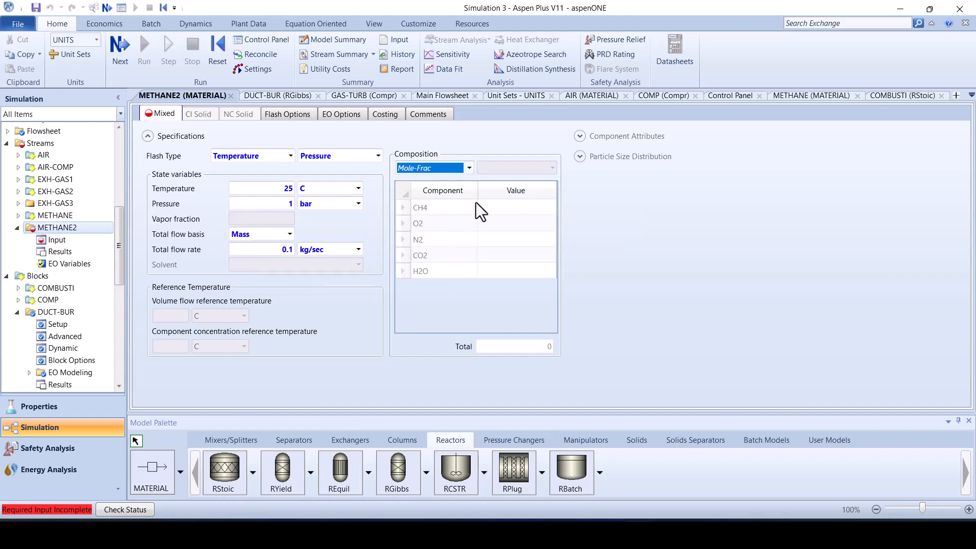
pyautogui.click(495, 204)
pyautogui.write('1')
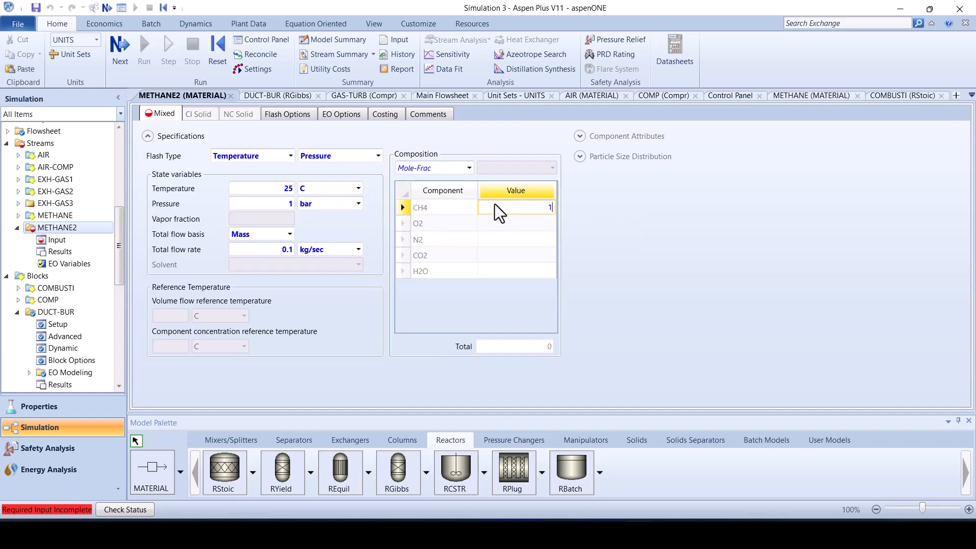
pyautogui.press('Return')
pyautogui.click(700, 267)
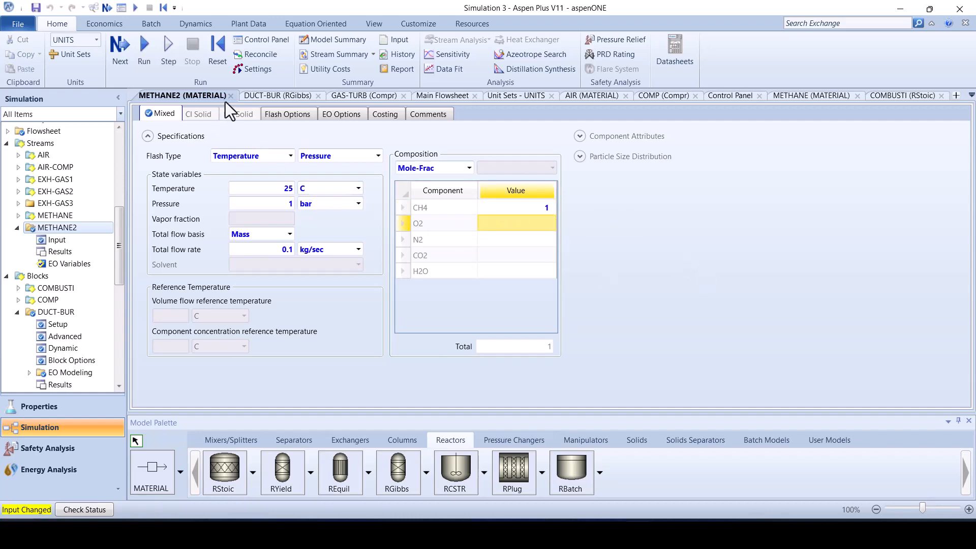
pyautogui.click(227, 97)
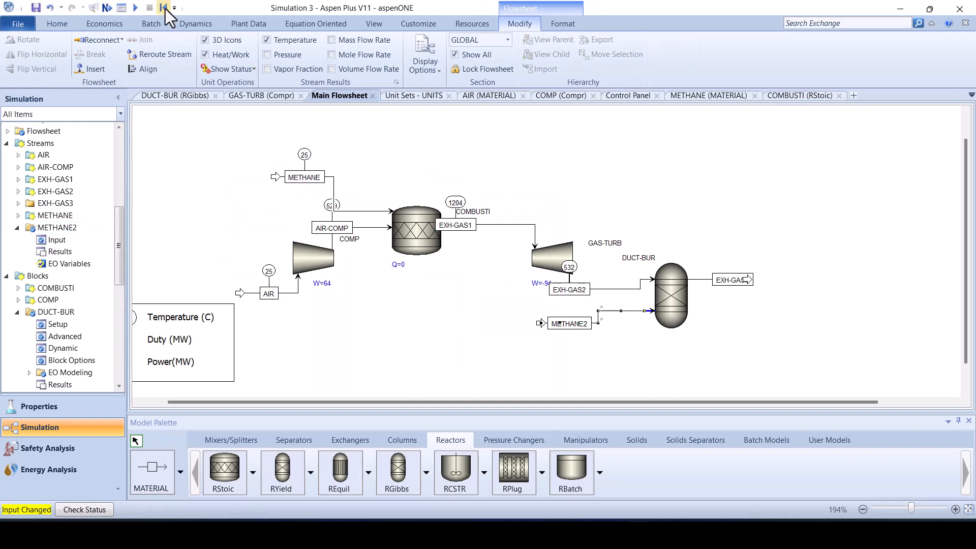
# Reinitialize and run the simulation with the duct burner included, and return to the main flowsheet
pyautogui.click(165, 8)
pyautogui.click(442, 295)
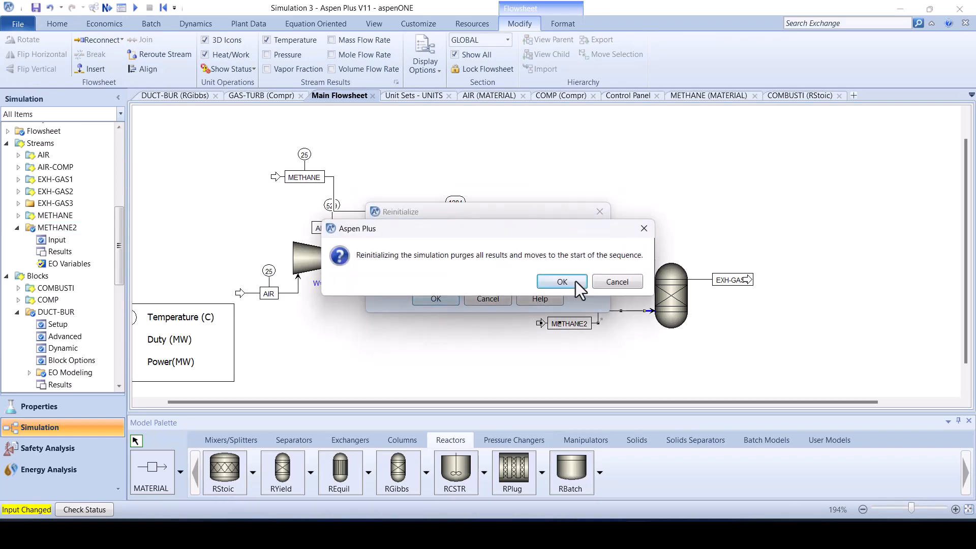
pyautogui.click(578, 282)
pyautogui.click(108, 7)
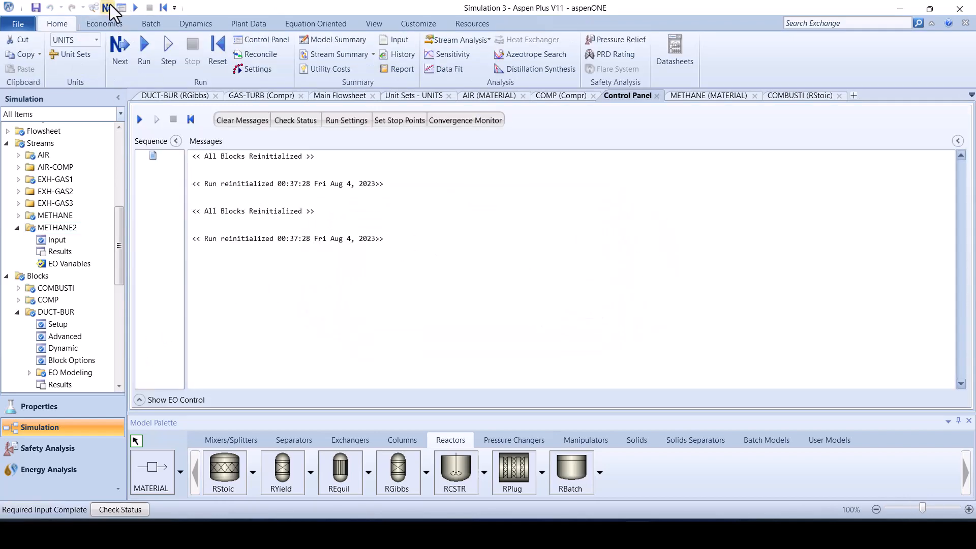
pyautogui.click(558, 289)
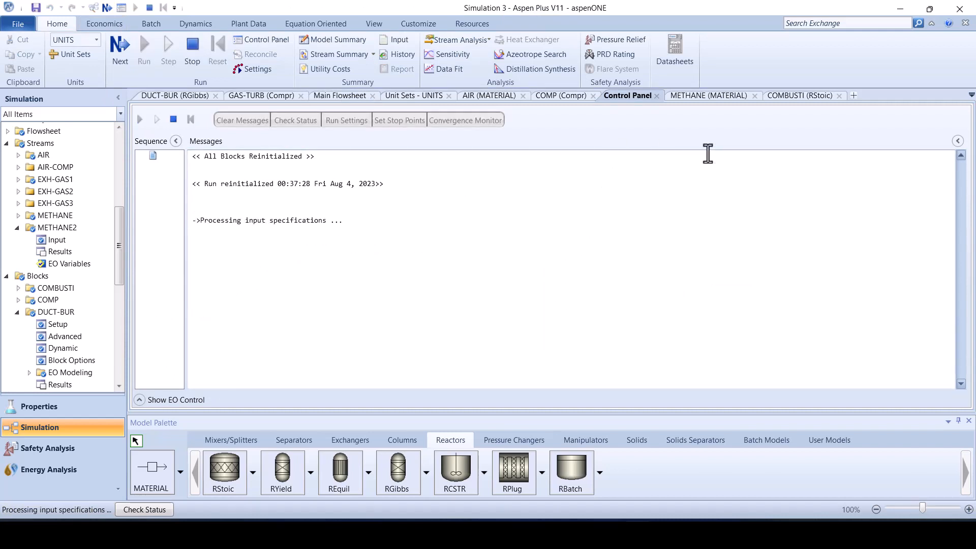
pyautogui.click(333, 96)
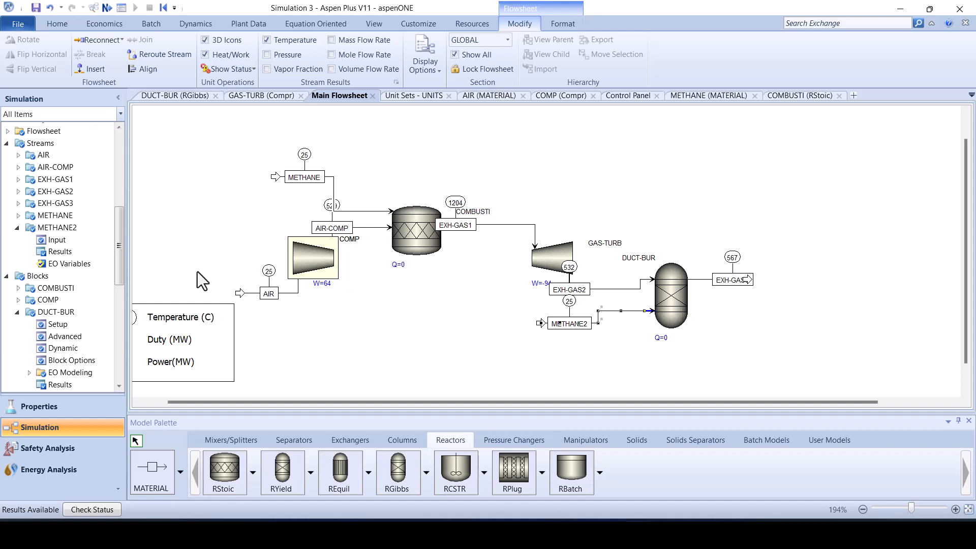
# Create a new design spec named TEMP-GAS under the flowsheeting options
pyautogui.click(7, 143)
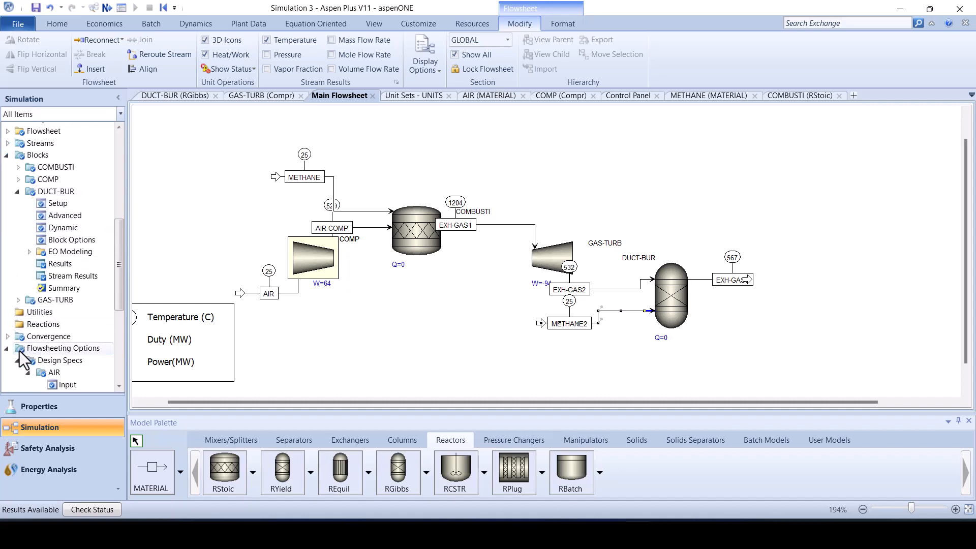
pyautogui.click(45, 359)
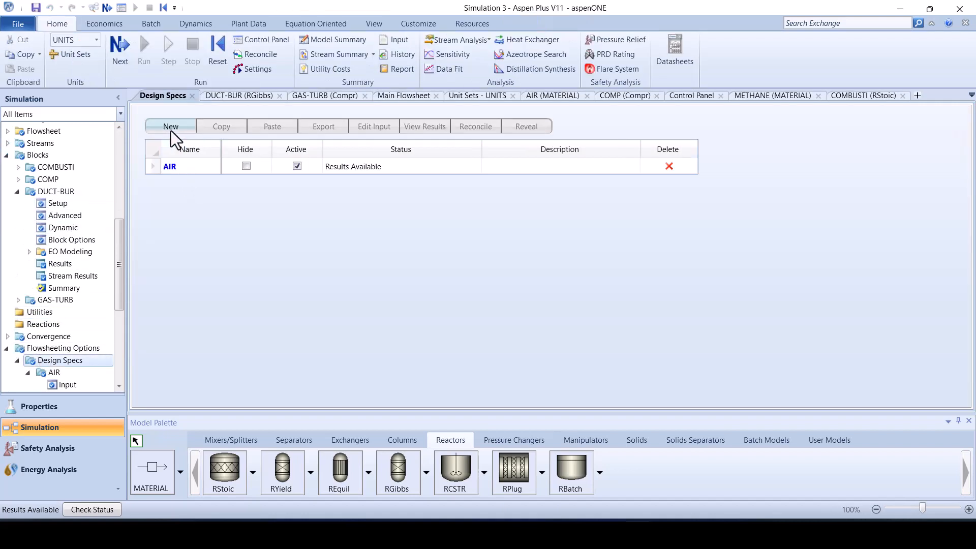
pyautogui.click(169, 127)
pyautogui.write('T')
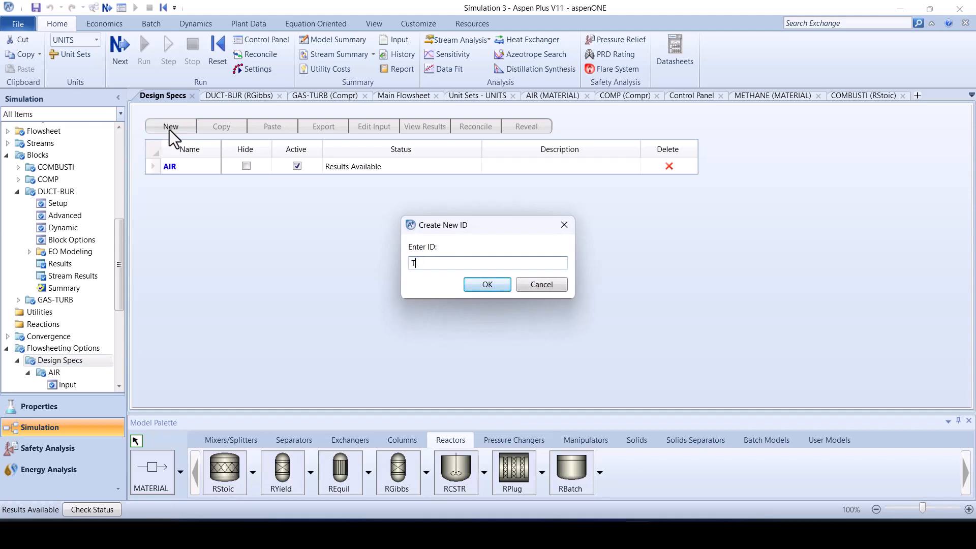
pyautogui.write('EMP-GAS')
pyautogui.press('Return')
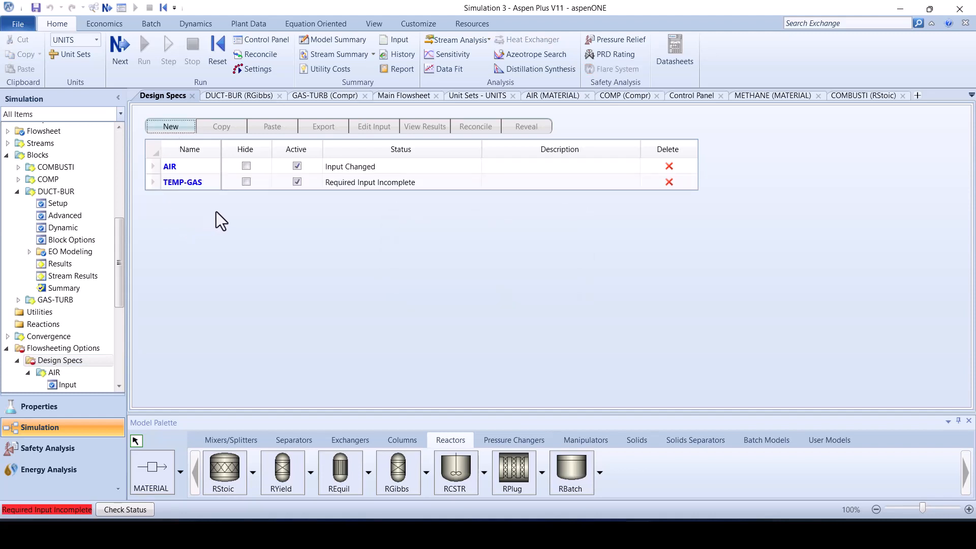
# Define the sampled variable TEMP in TEMP-GAS as the Stream-Var TEMP of stream EXH-GAS3
pyautogui.click(200, 191)
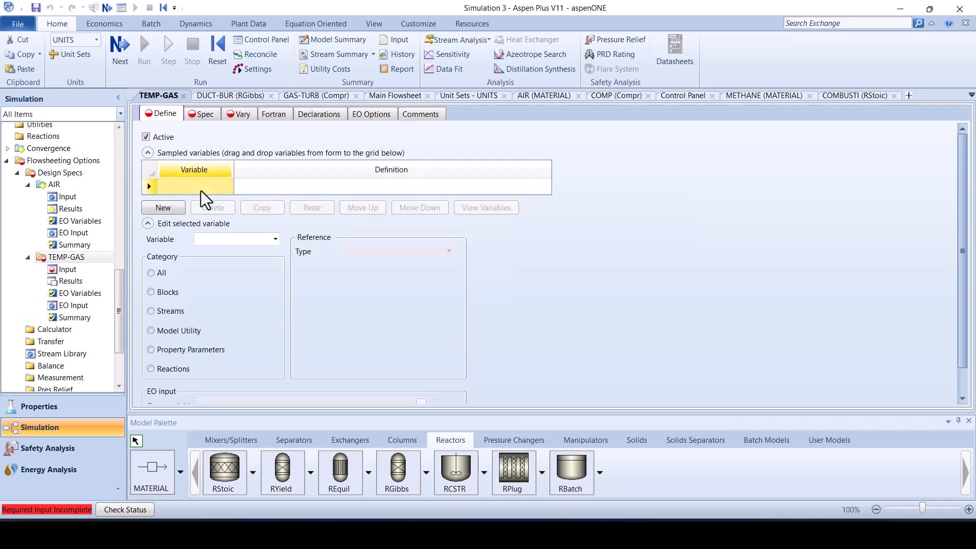
pyautogui.write('TEMP')
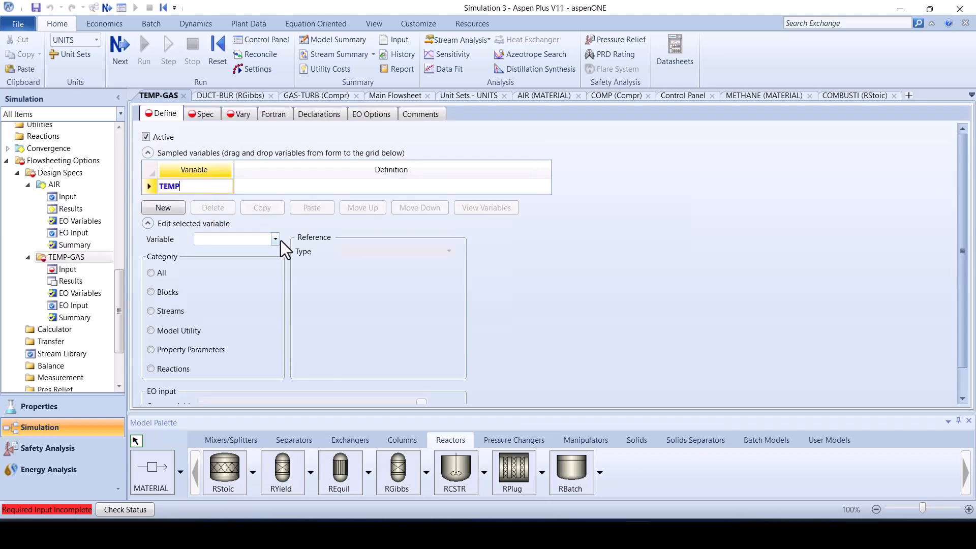
pyautogui.press('Return')
pyautogui.click(367, 225)
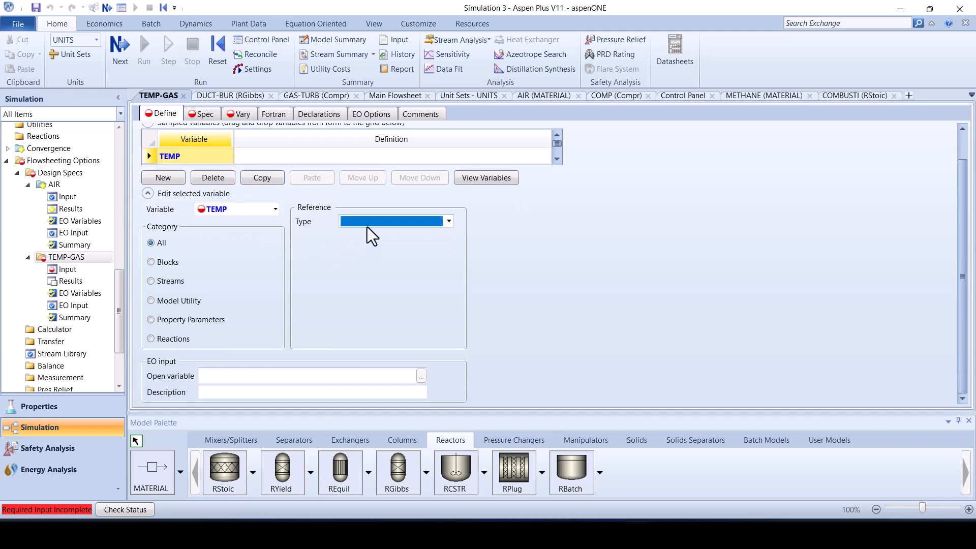
pyautogui.press('s')
pyautogui.press('Return')
pyautogui.click(374, 239)
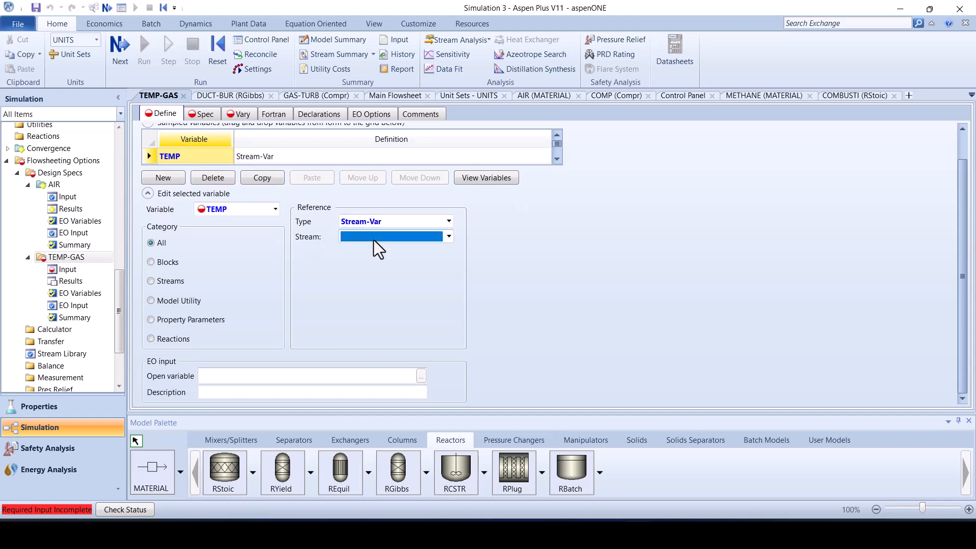
pyautogui.click(384, 300)
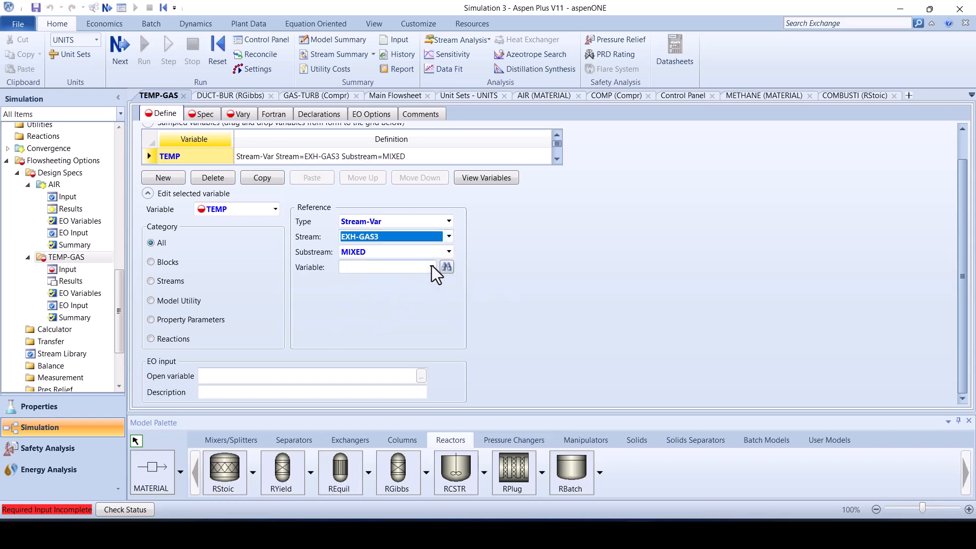
pyautogui.click(432, 266)
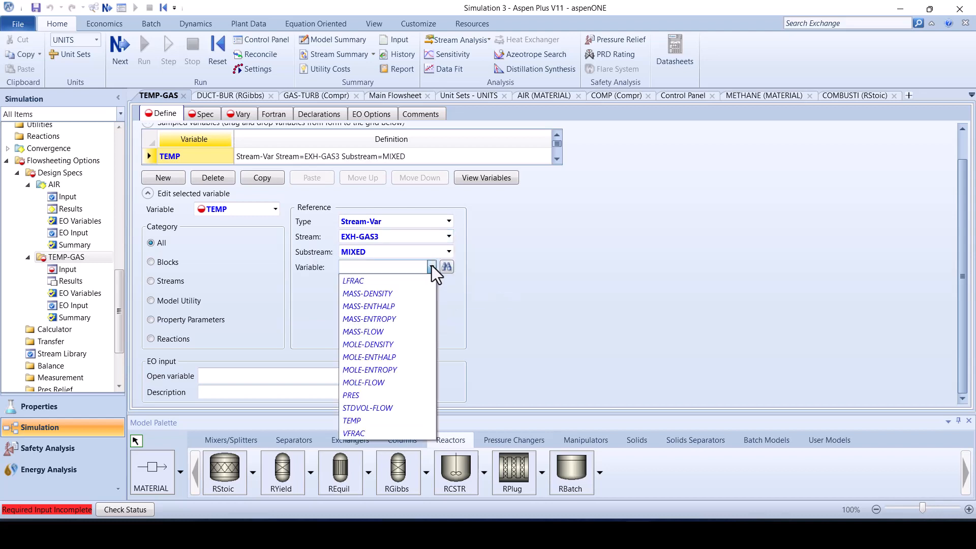
pyautogui.click(364, 421)
# Set the TEMP-GAS specification to TEMP with a target of 850 and a tolerance of 5
pyautogui.click(191, 112)
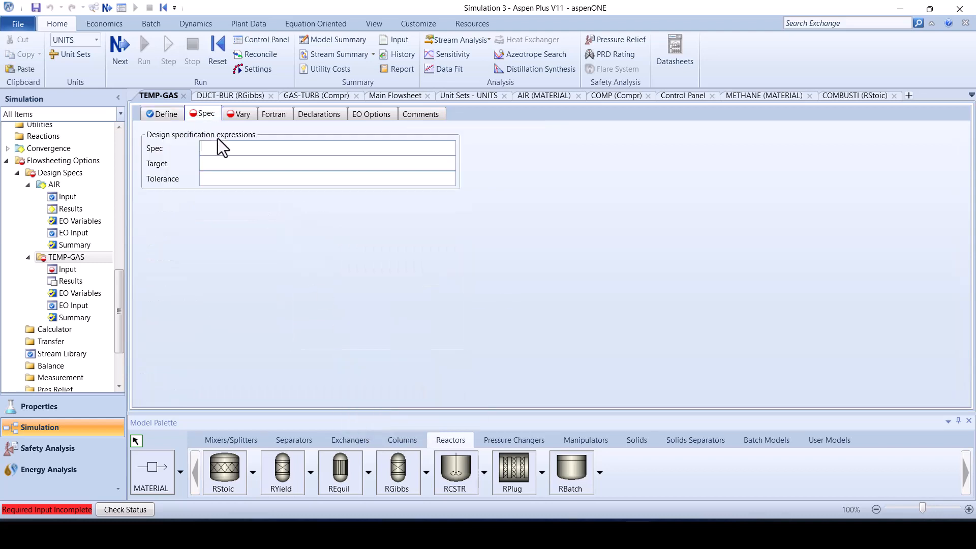
pyautogui.write('t')
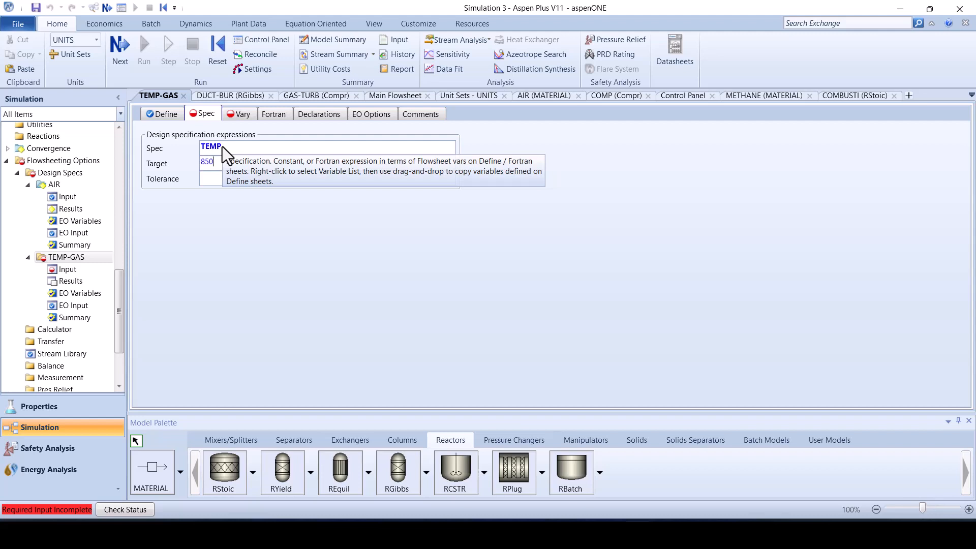
pyautogui.click(211, 179)
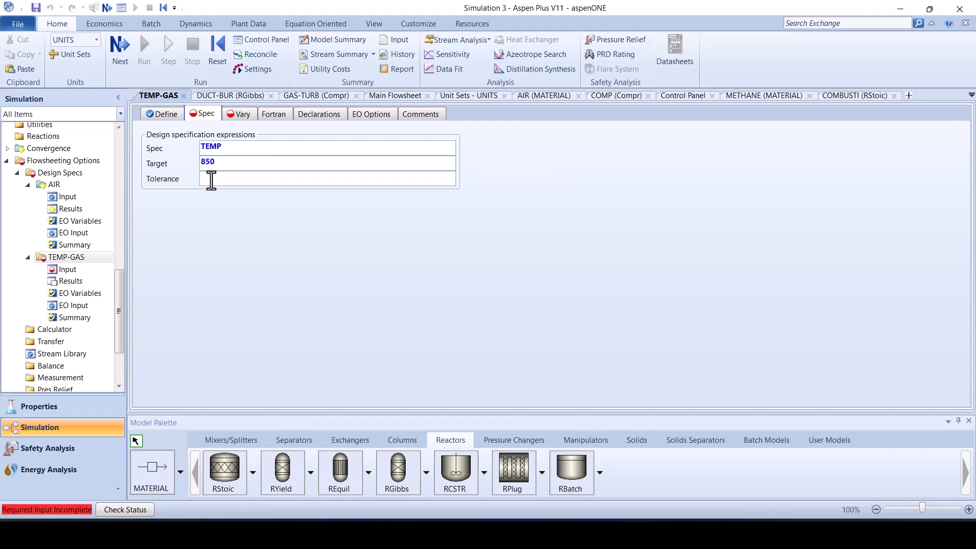
pyautogui.write('5')
# Choose the Stream-Var MASS-FLOW of METHANE2 as the manipulated variable of TEMP-GAS
pyautogui.click(239, 115)
pyautogui.click(268, 152)
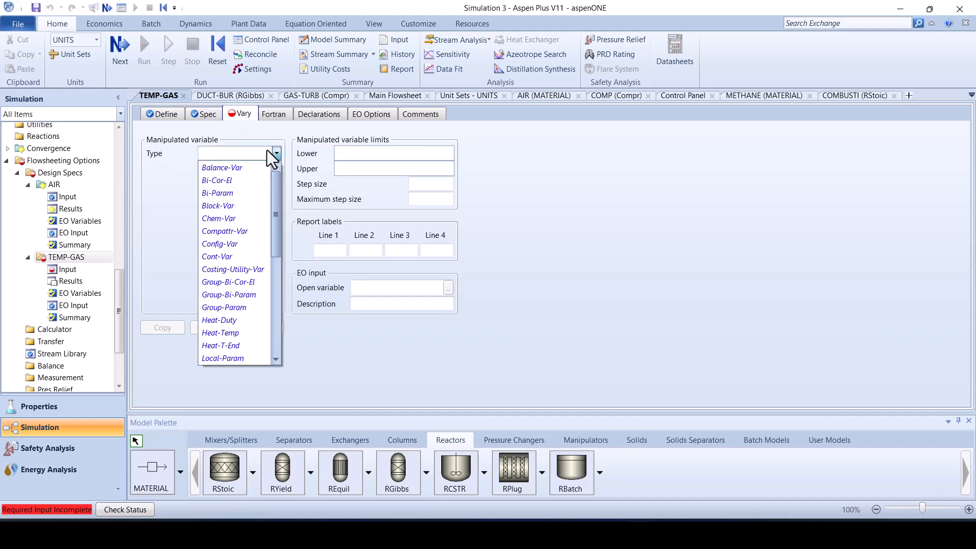
pyautogui.press('s')
pyautogui.press('s')
pyautogui.press('s')
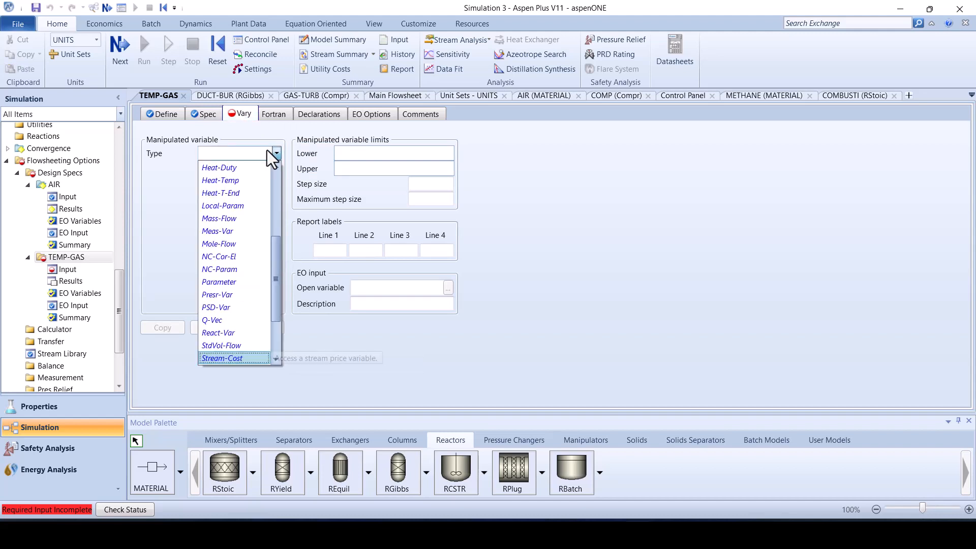
pyautogui.press('Return')
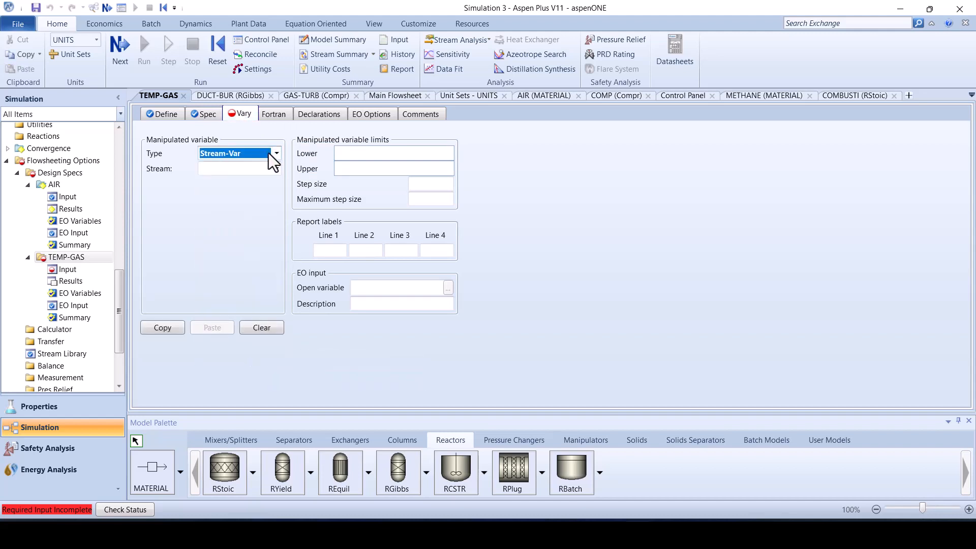
pyautogui.click(276, 169)
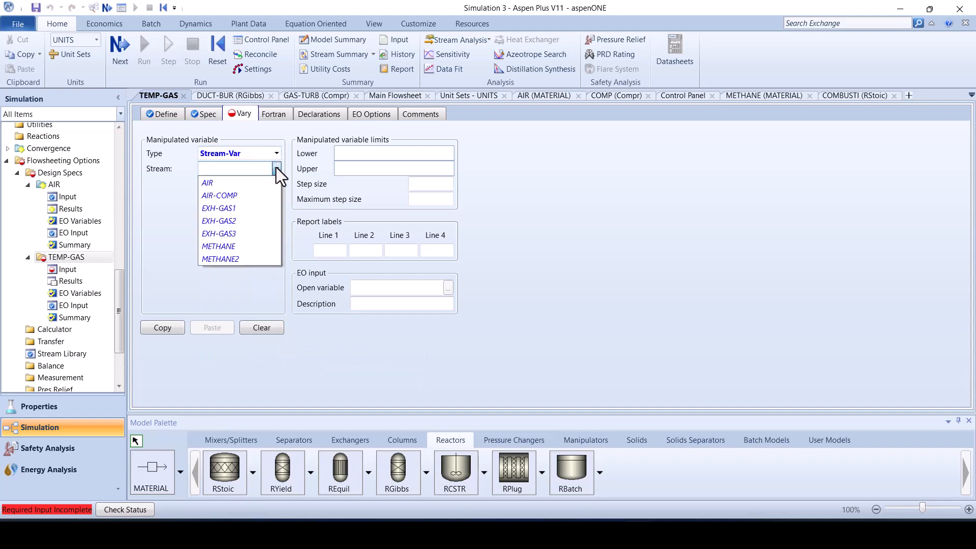
pyautogui.click(250, 257)
pyautogui.click(261, 200)
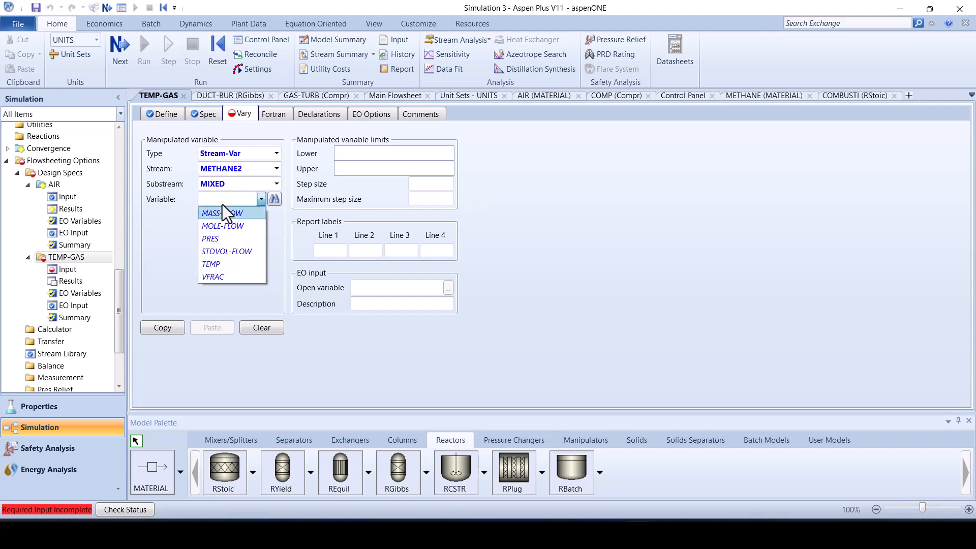
pyautogui.click(221, 213)
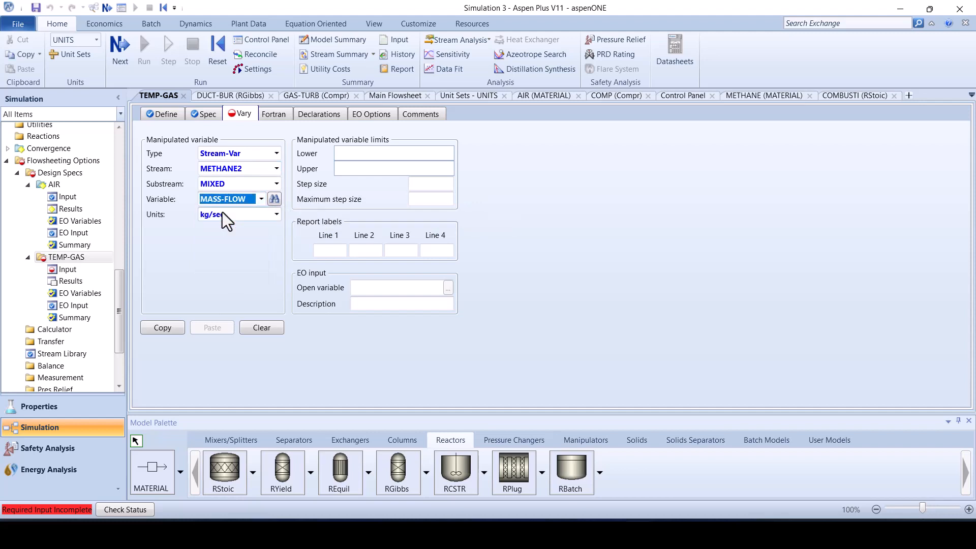
# Limit the manipulated METHANE2 mass flow to a lower bound of 0 and an upper bound of 10 kg/sec
pyautogui.click(382, 153)
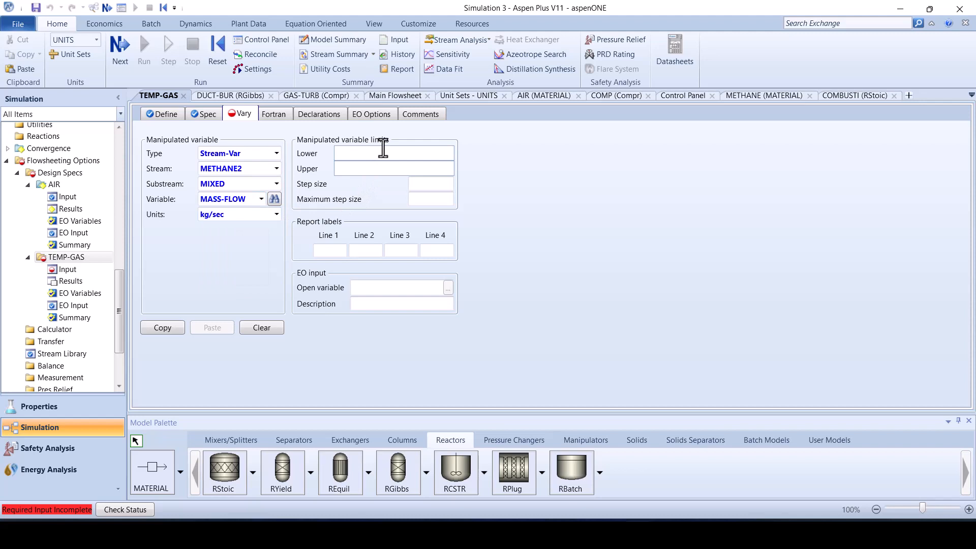
pyautogui.write('0')
pyautogui.press('Return')
pyautogui.write('10')
pyautogui.press('Return')
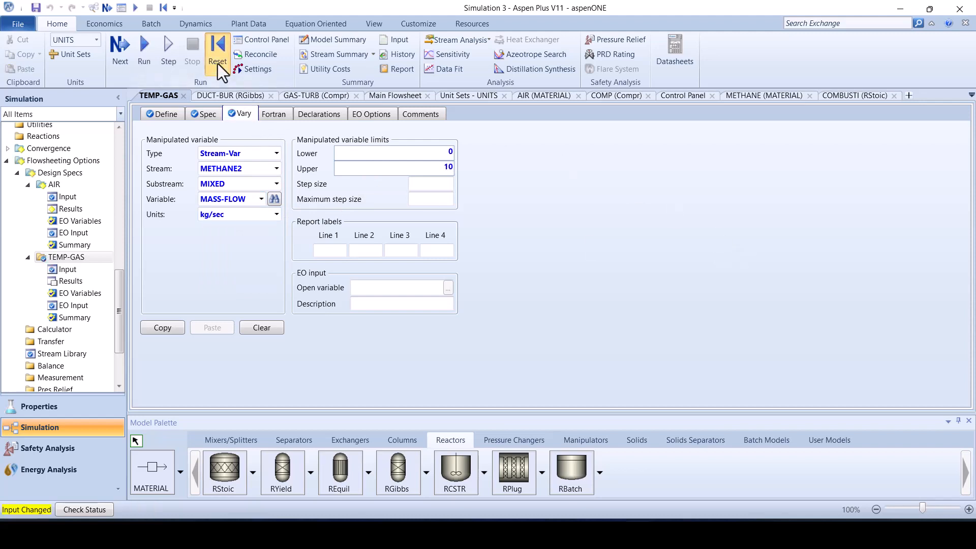
# Reinitialize and rerun the simulation with the TEMP-GAS design spec active, and return to the main flowsheet
pyautogui.click(218, 63)
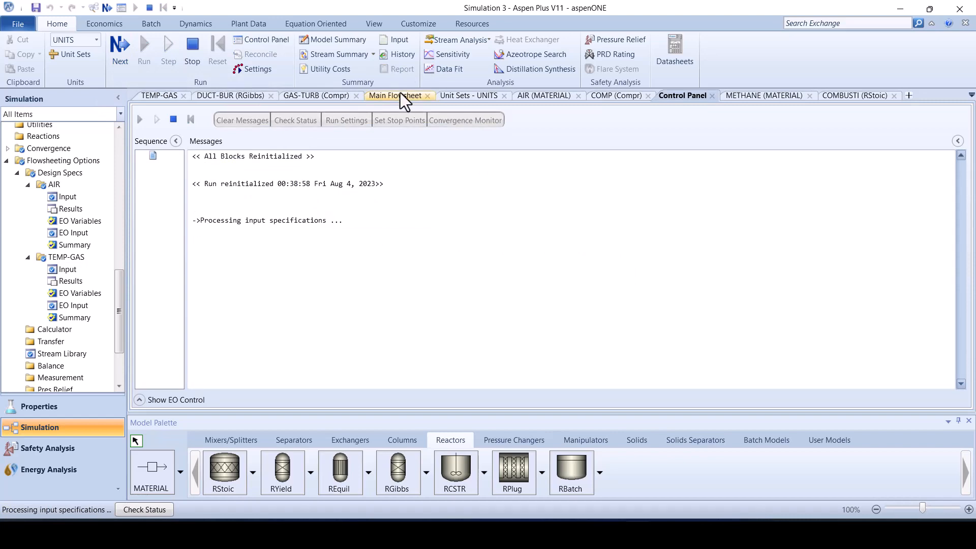
pyautogui.click(401, 97)
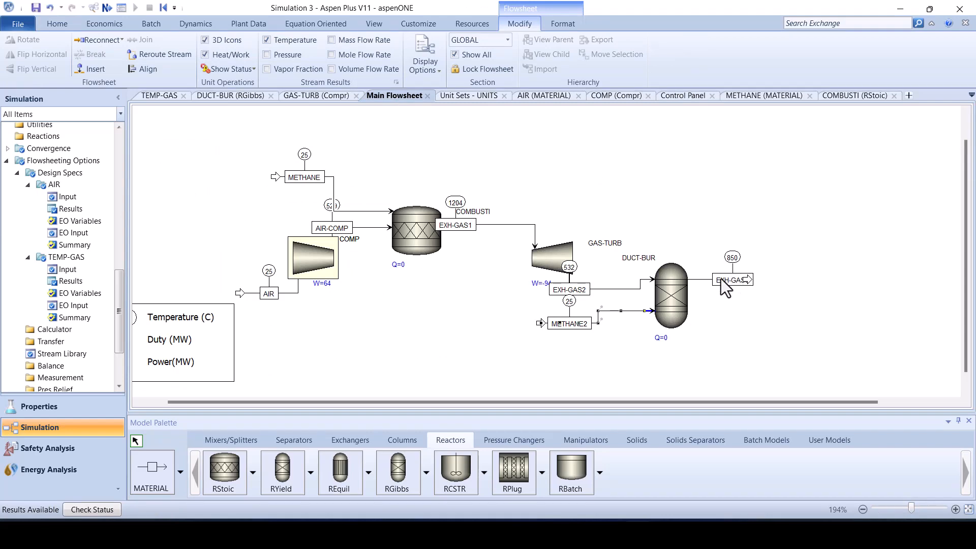
# Review the results of the TEMP-GAS design spec and return to the main flowsheet
pyautogui.click(165, 99)
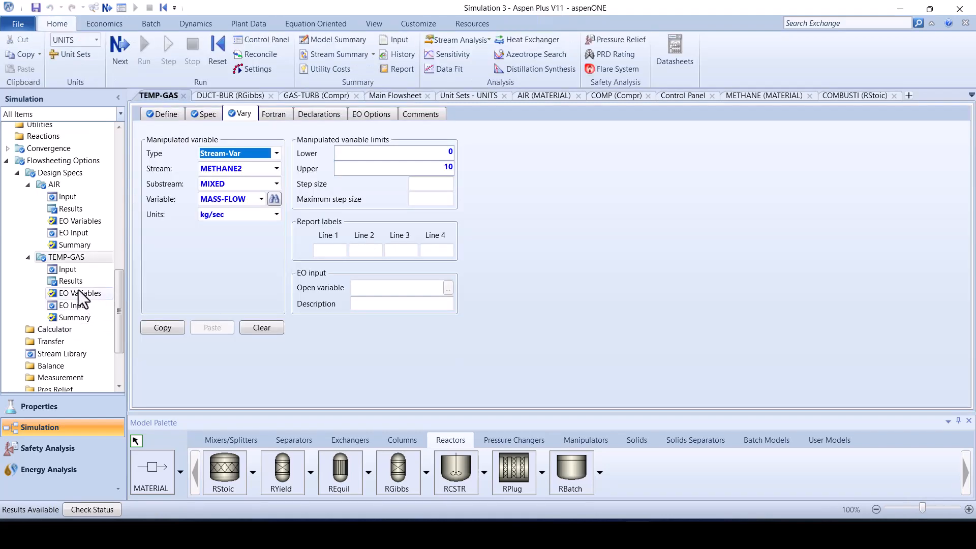
pyautogui.click(74, 282)
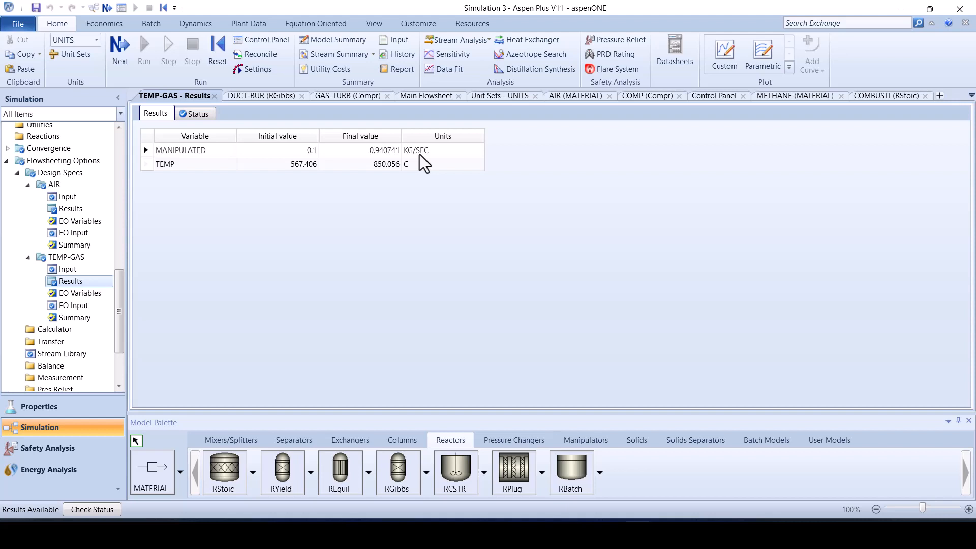
pyautogui.click(425, 102)
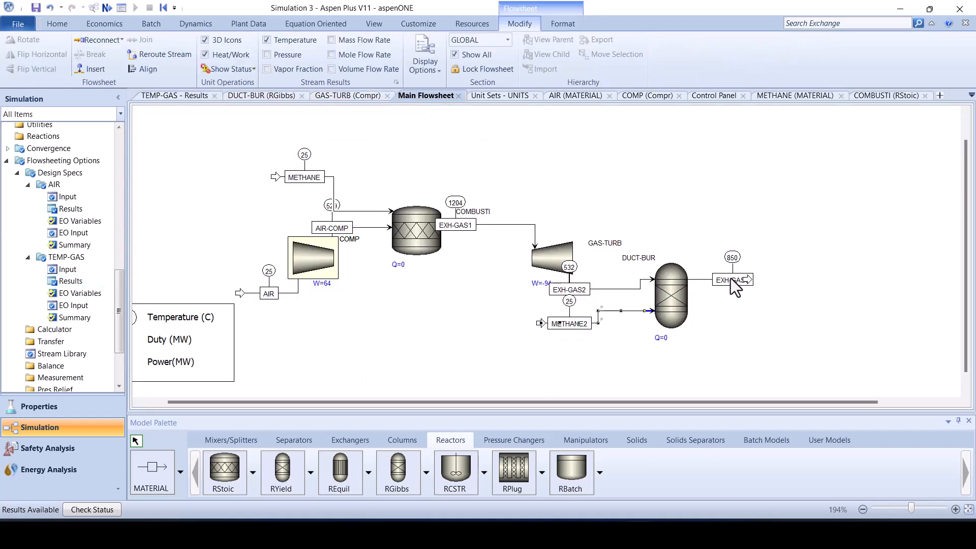
# Shift the EXH-GAS3 label closer to the DUCT-BUR block and move the results legend to just beneath the AIR stream
pyautogui.moveTo(735, 287); pyautogui.dragTo(718, 291)
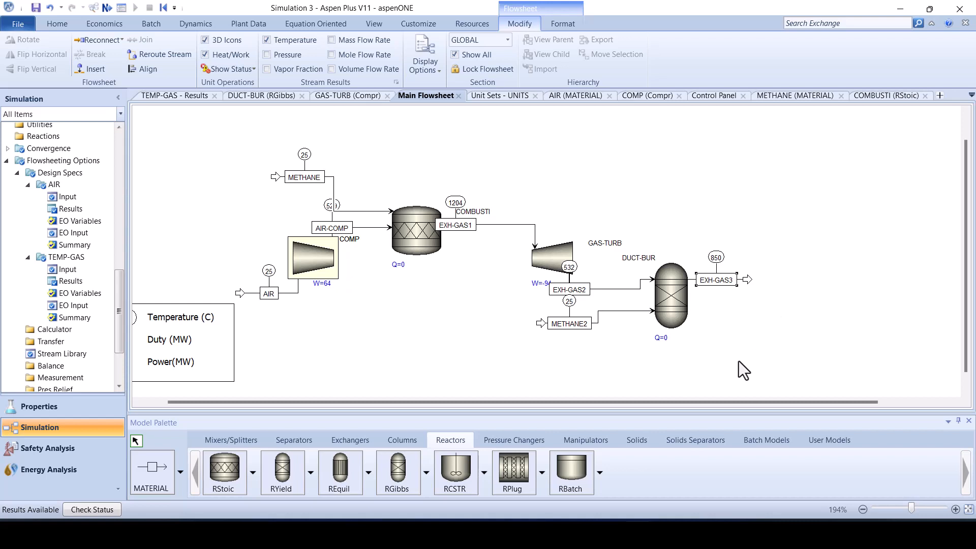
pyautogui.click(375, 26)
pyautogui.click(85, 44)
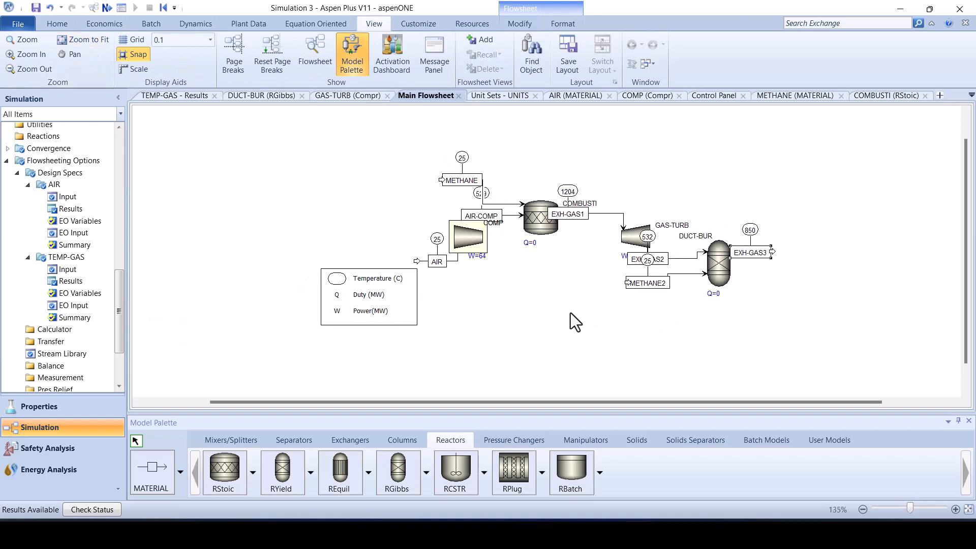
pyautogui.moveTo(411, 296); pyautogui.dragTo(491, 310)
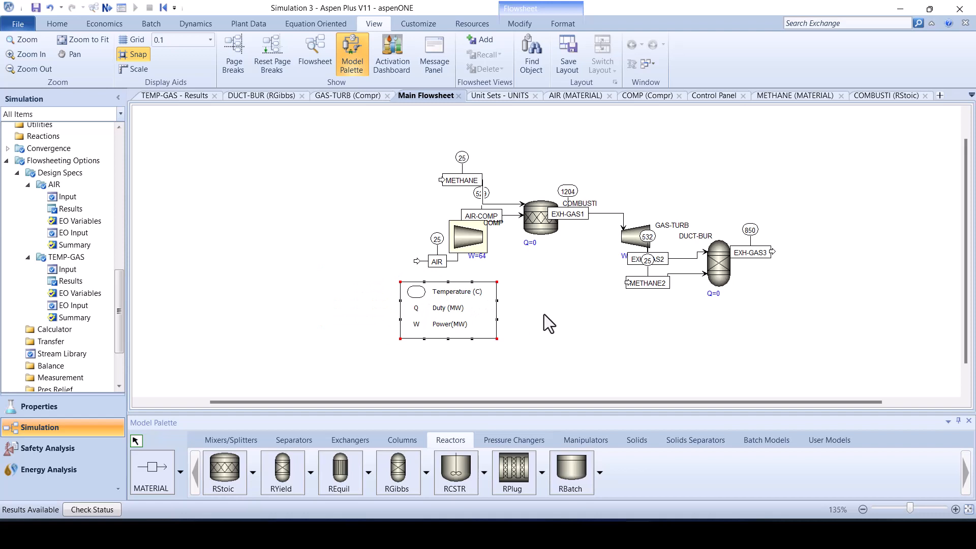
pyautogui.click(644, 343)
# Add a Heater block named HEX-01 downstream of the EXH-GAS3 stream
pyautogui.click(343, 441)
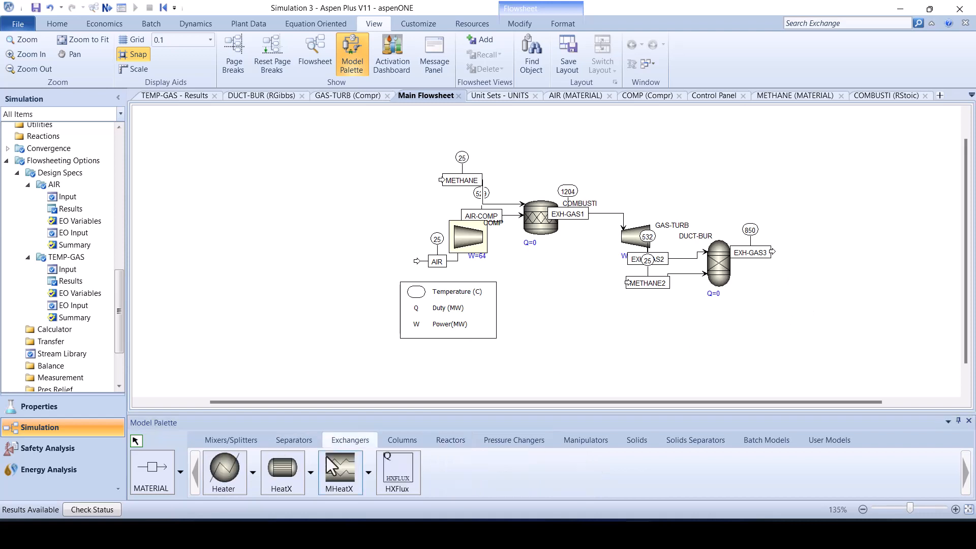
pyautogui.click(220, 473)
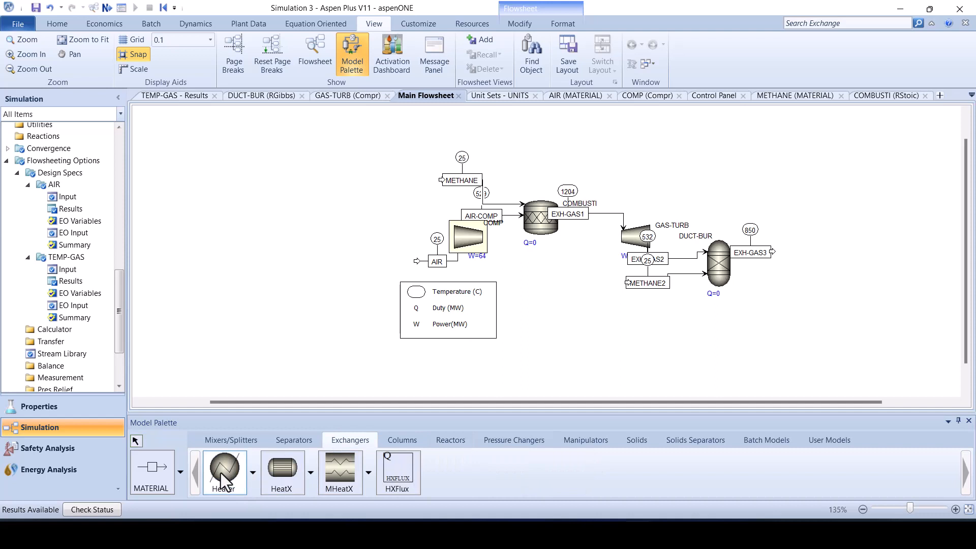
pyautogui.click(796, 250)
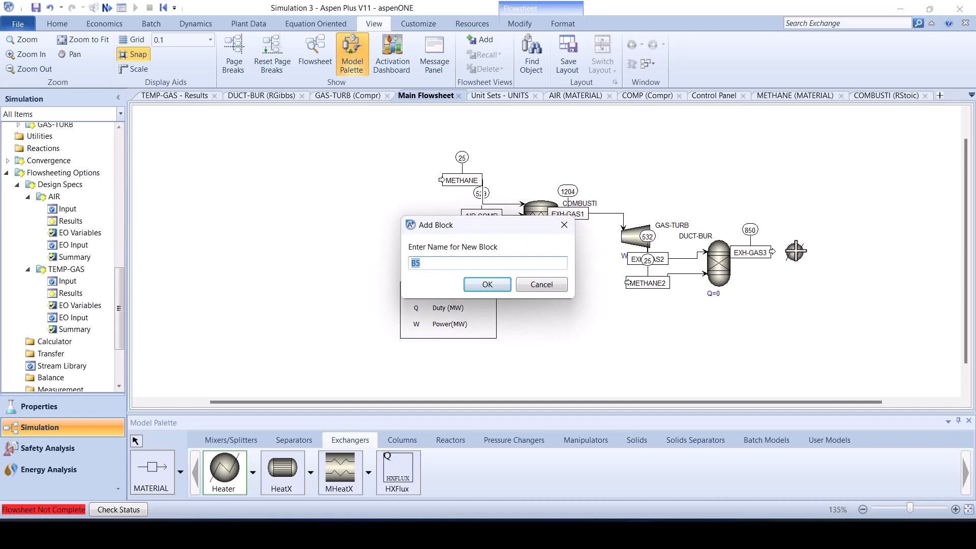
pyautogui.write('HEX-01')
pyautogui.press('Return')
pyautogui.rightClick(809, 277)
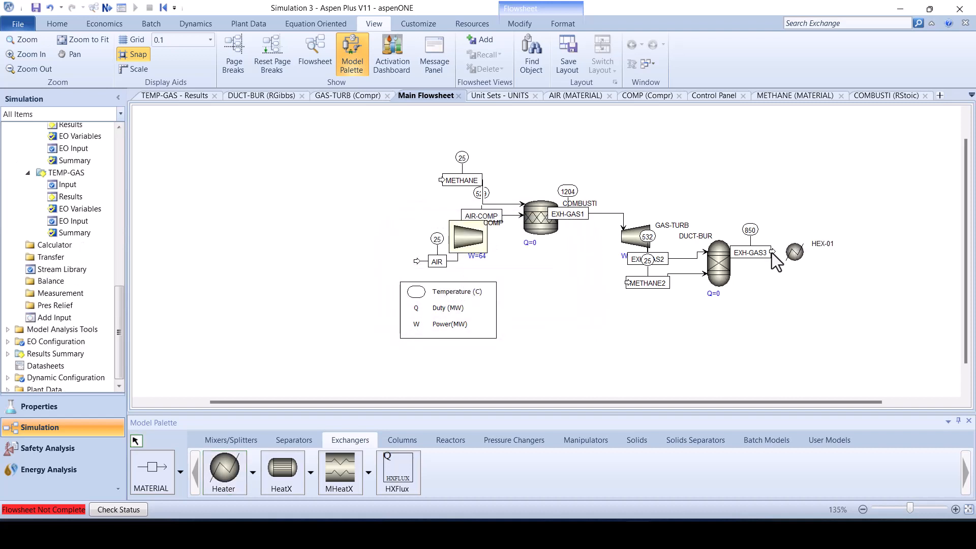
# Connect EXH-GAS3 to the inlet of HEX-01 and add a material outlet stream named EXHGAS4
pyautogui.moveTo(771, 252); pyautogui.dragTo(779, 253)
pyautogui.click(150, 471)
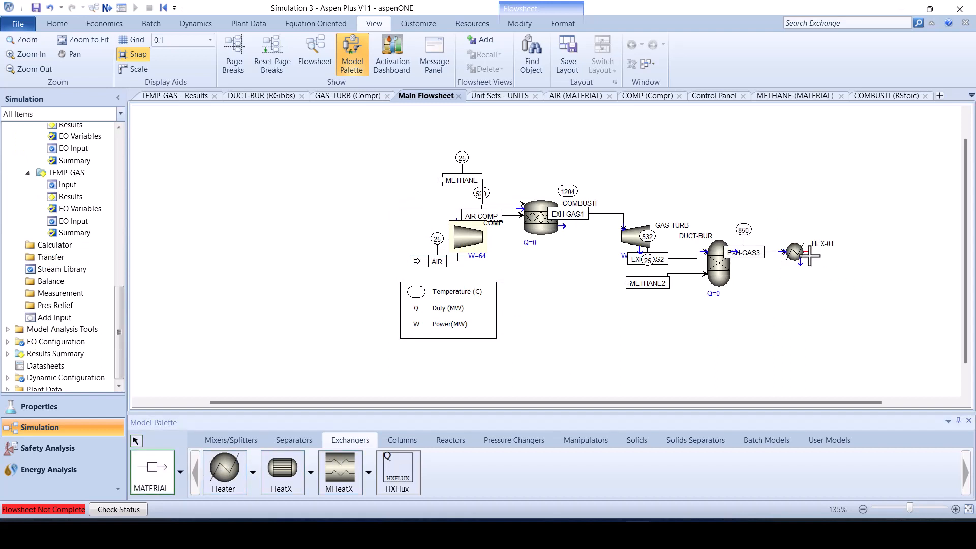
pyautogui.click(808, 254)
pyautogui.click(869, 238)
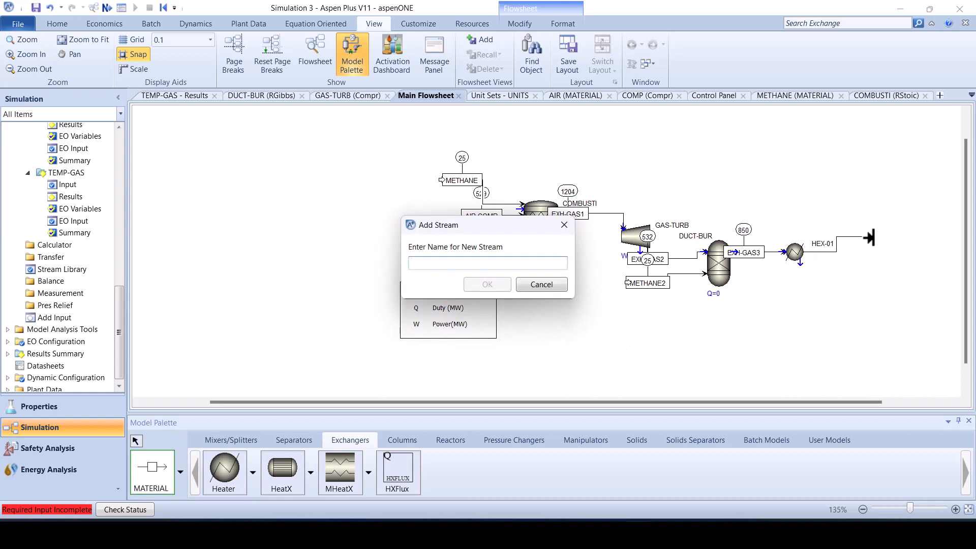
pyautogui.write('EXHGAS')
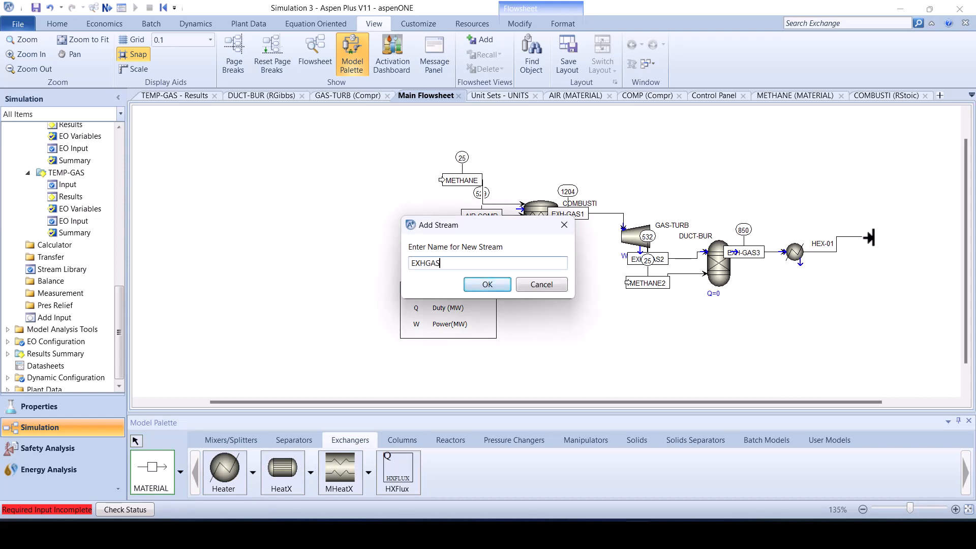
pyautogui.press('Return')
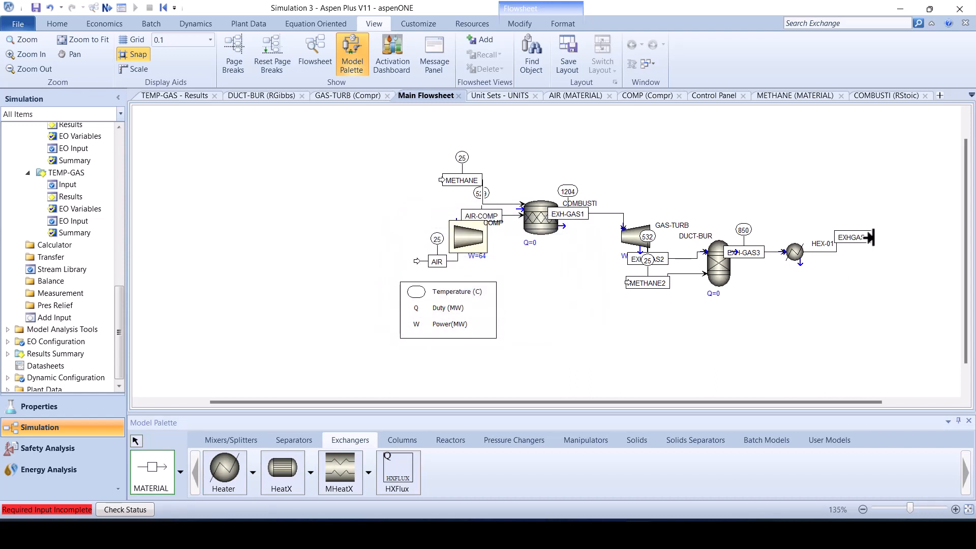
pyautogui.rightClick(877, 287)
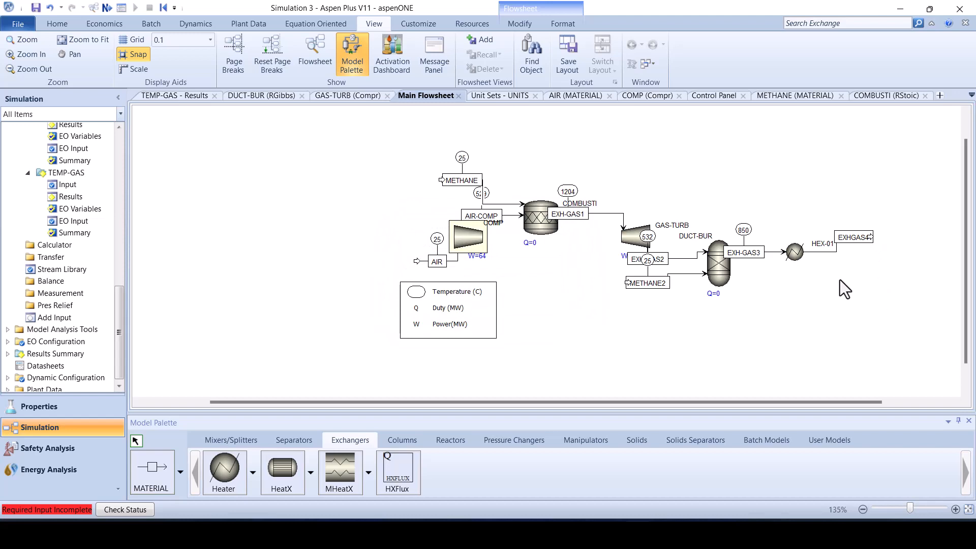
# Specify HEX-01 with a temperature of 120 C and a pressure of 1 bar, and close its form
pyautogui.doubleClick(795, 254)
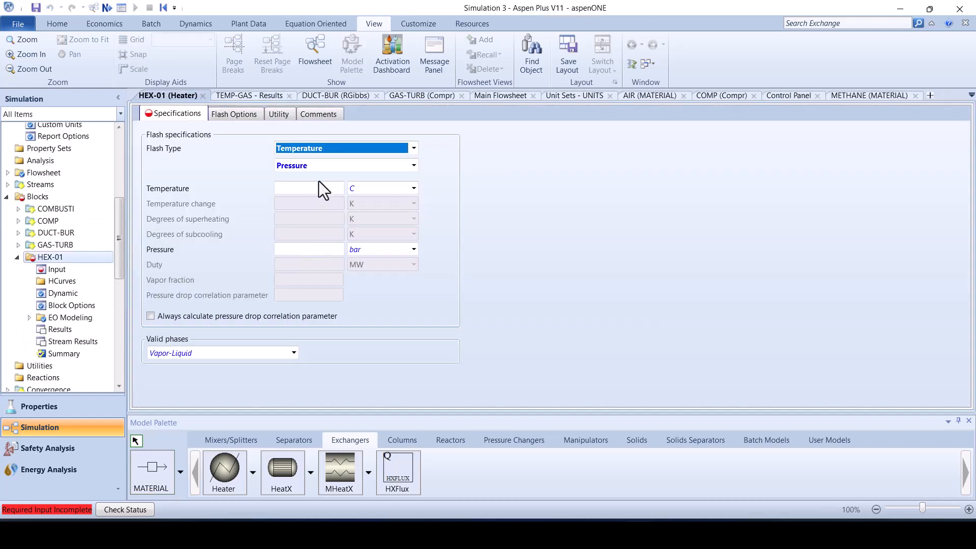
pyautogui.click(318, 187)
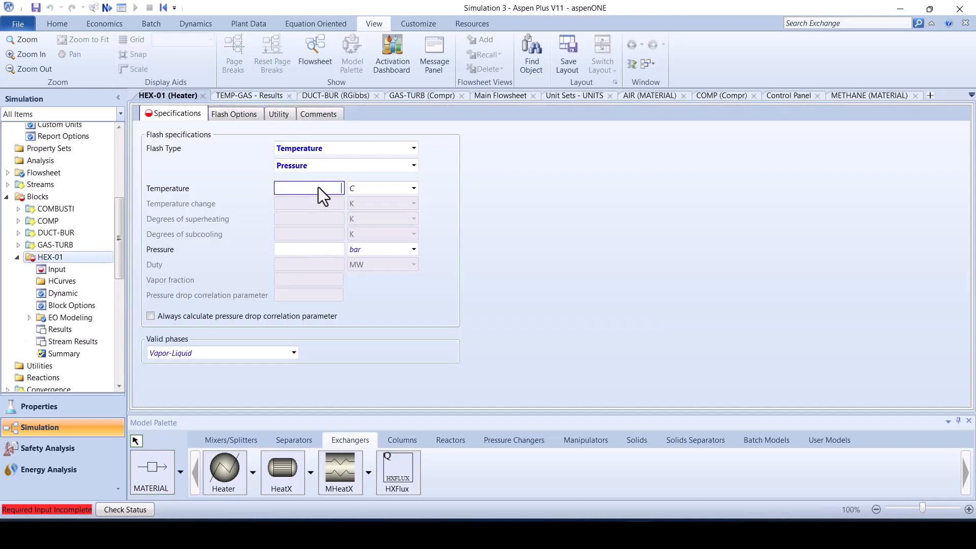
pyautogui.press('Return')
pyautogui.click(338, 248)
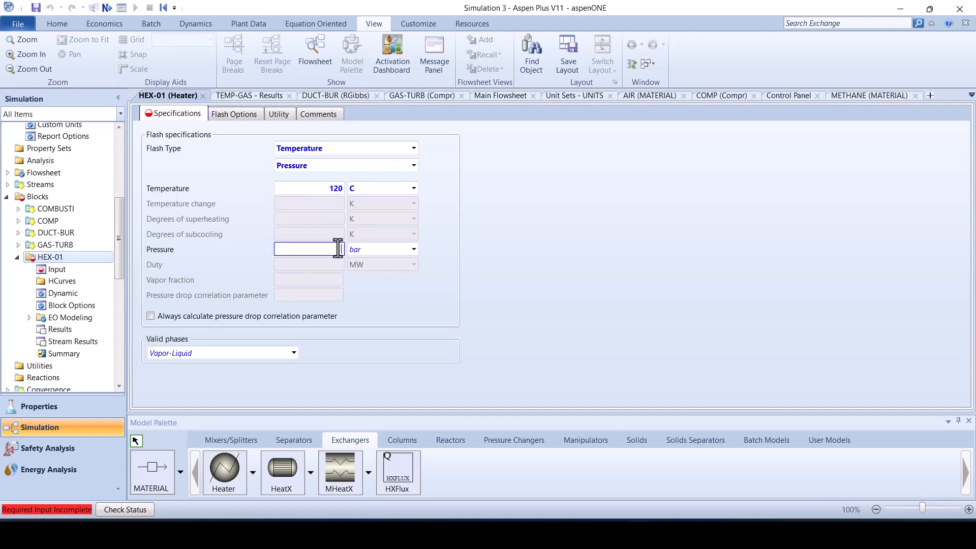
pyautogui.write('1')
pyautogui.press('Return')
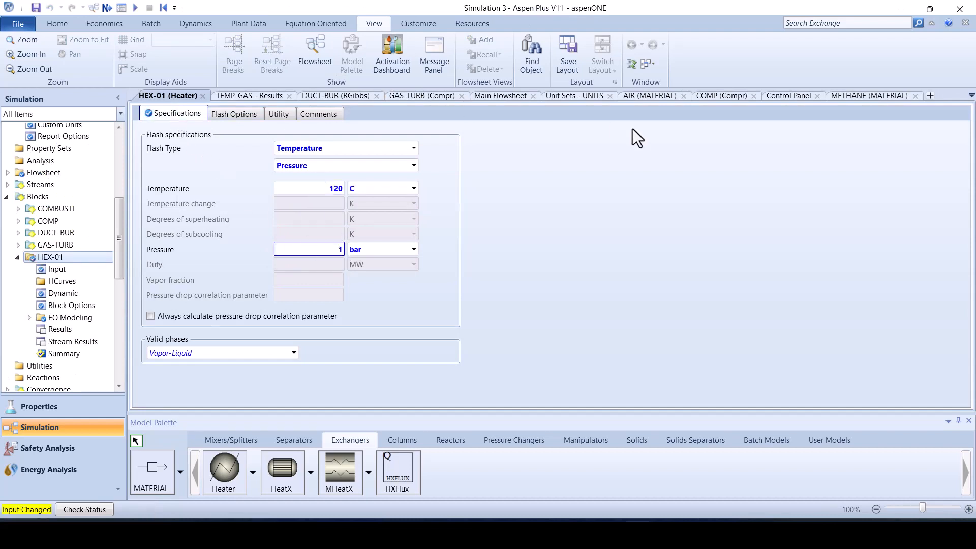
pyautogui.click(202, 96)
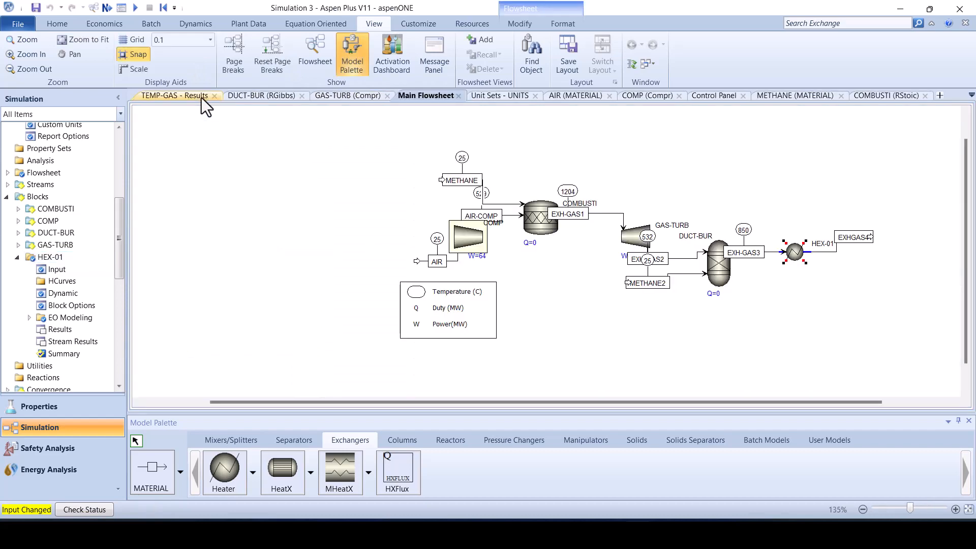
# Run the simulation with the HEX-01 heater included and return to the main flowsheet
pyautogui.click(107, 8)
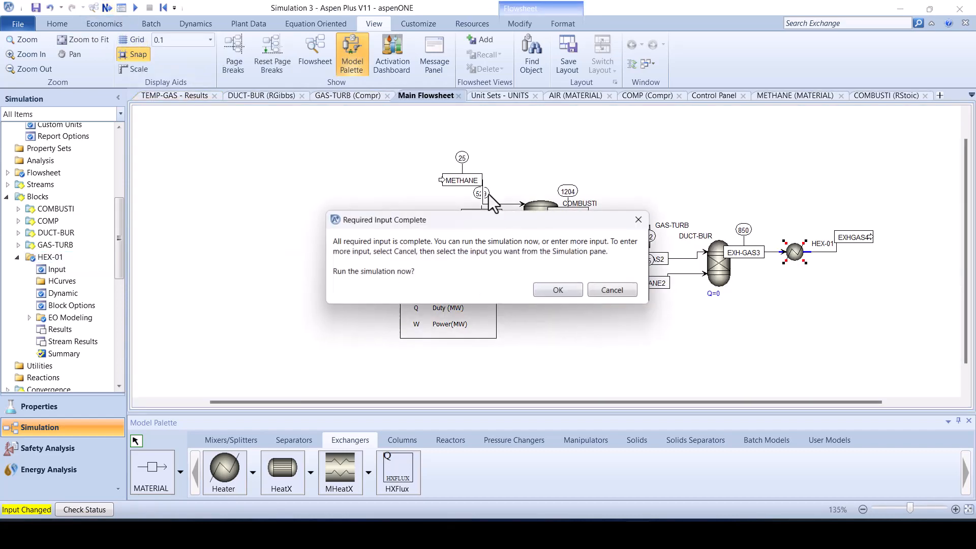
pyautogui.click(557, 289)
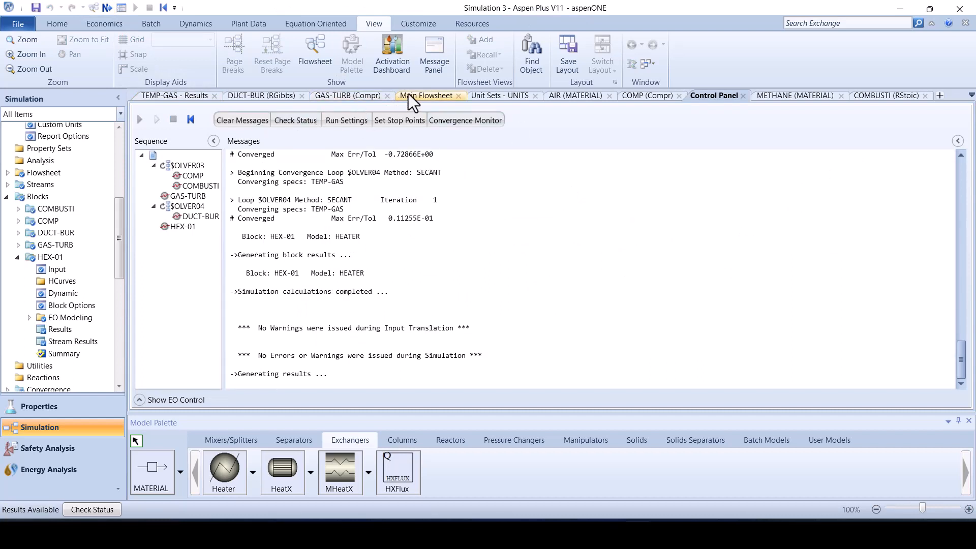
pyautogui.click(409, 93)
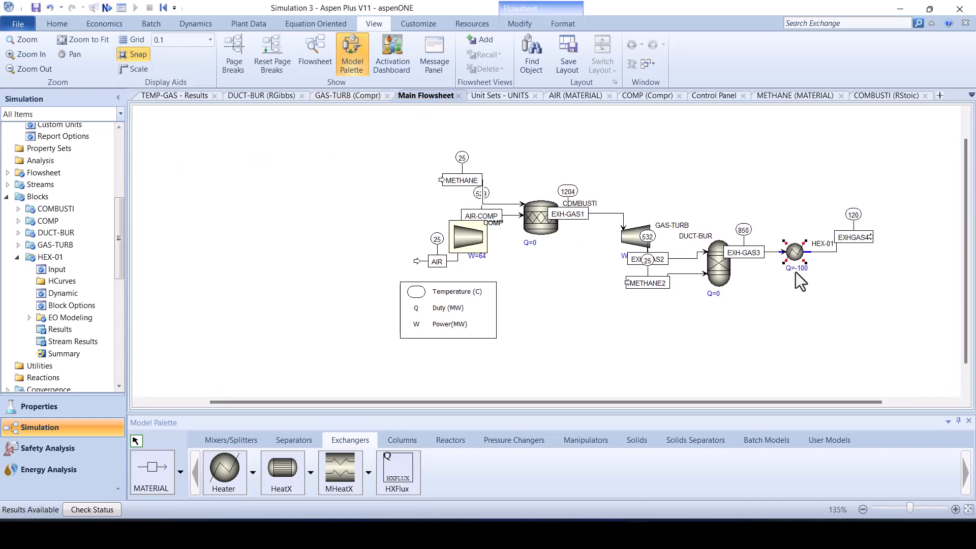
pyautogui.click(846, 281)
# Add a second Heater block named HEX-2 below HEX-01
pyautogui.click(224, 468)
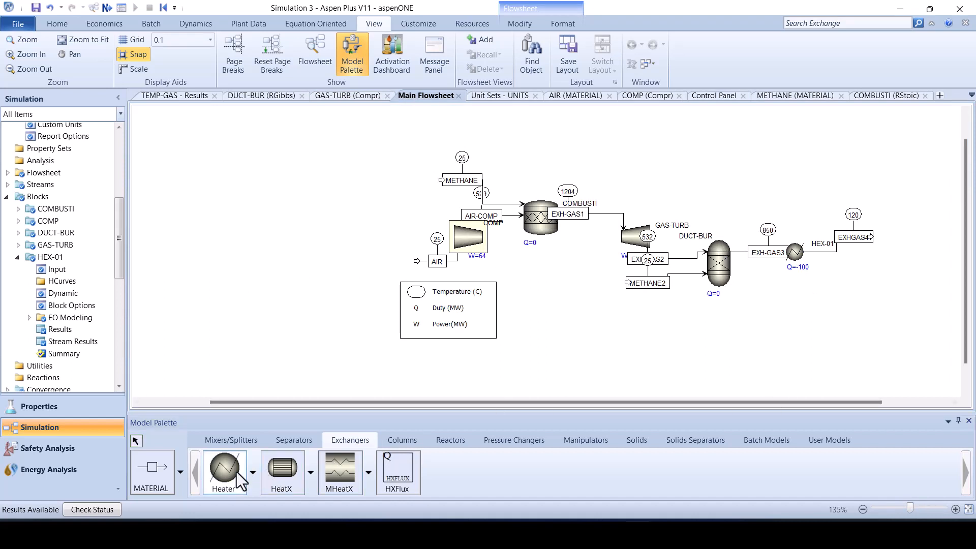
pyautogui.click(803, 317)
pyautogui.write('HEX')
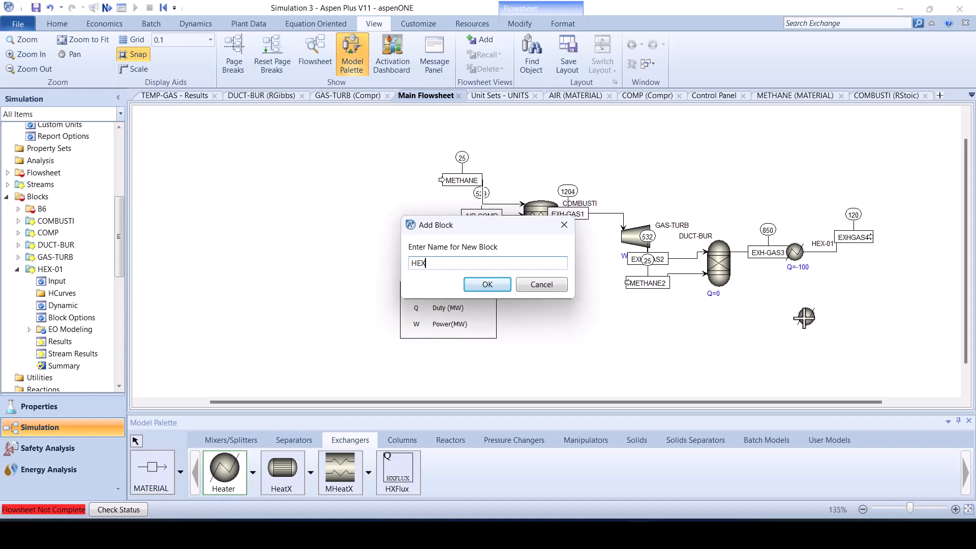
pyautogui.write('-2')
pyautogui.press('Return')
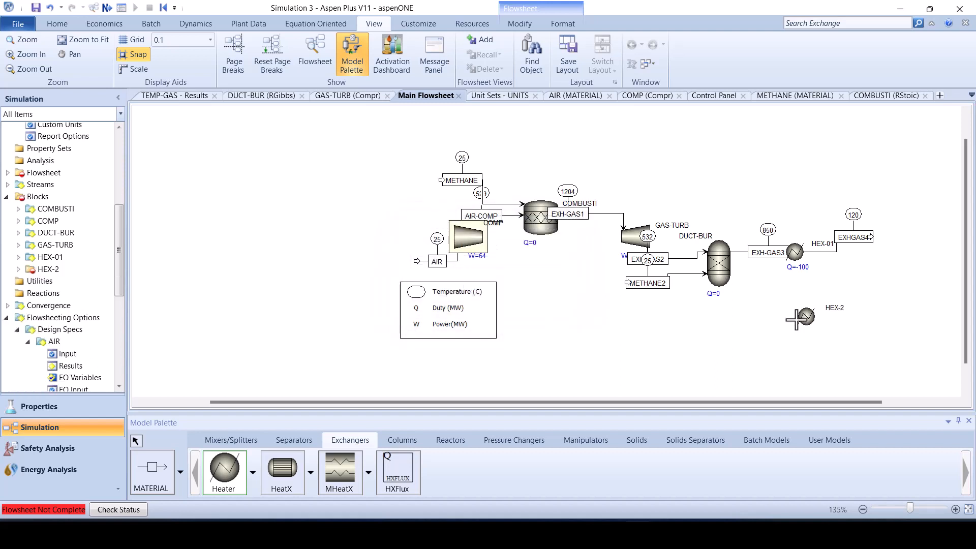
pyautogui.press('Escape')
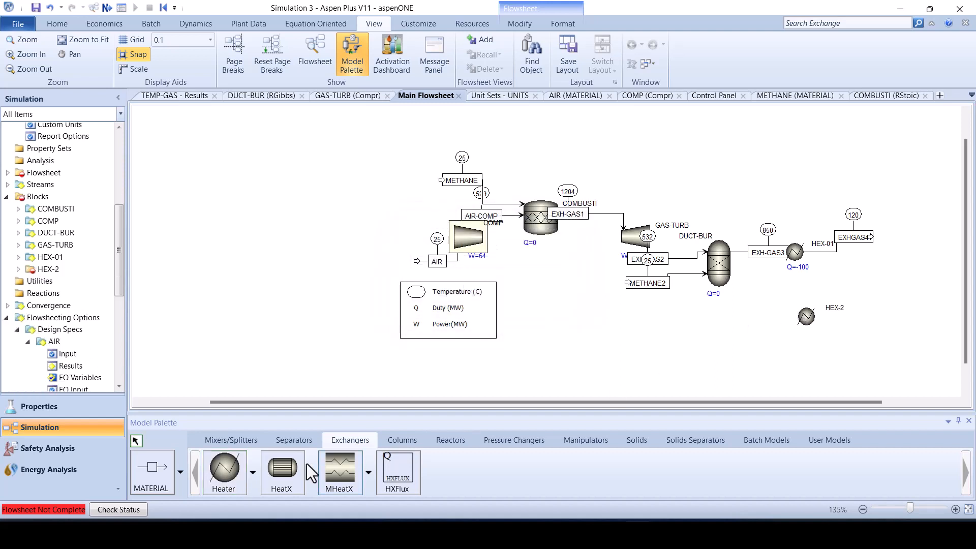
# Draw a material feed stream named WAT into the inlet of HEX-2
pyautogui.click(151, 467)
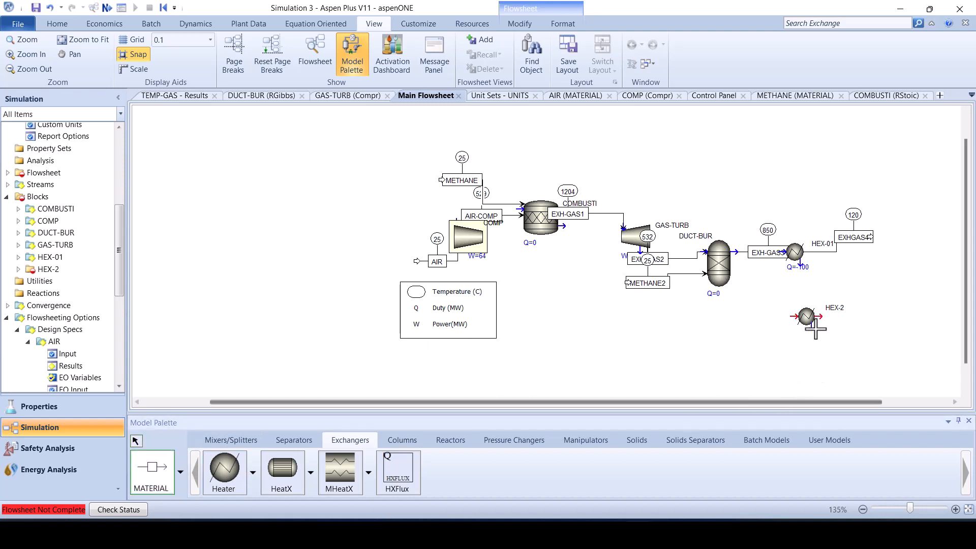
pyautogui.click(794, 316)
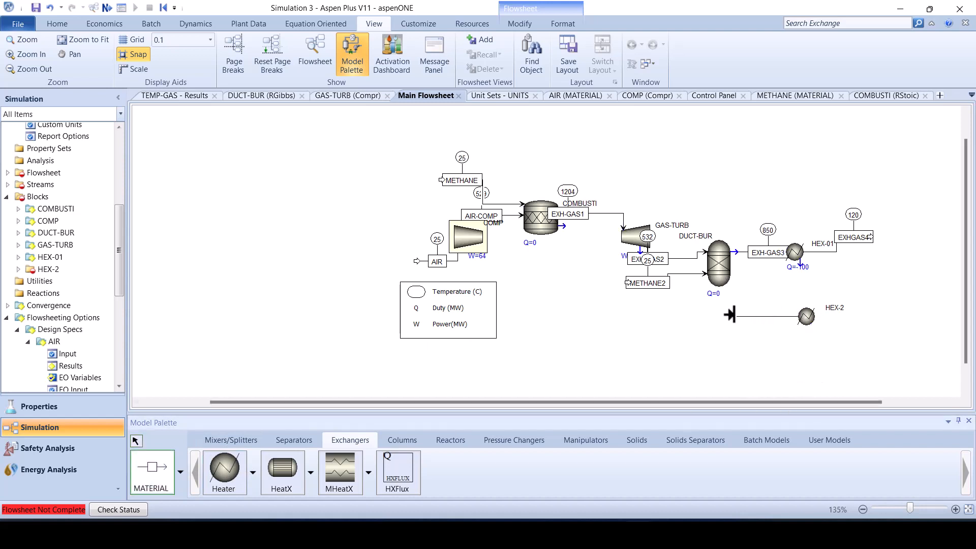
pyautogui.click(729, 315)
pyautogui.write('WAT')
pyautogui.press('Return')
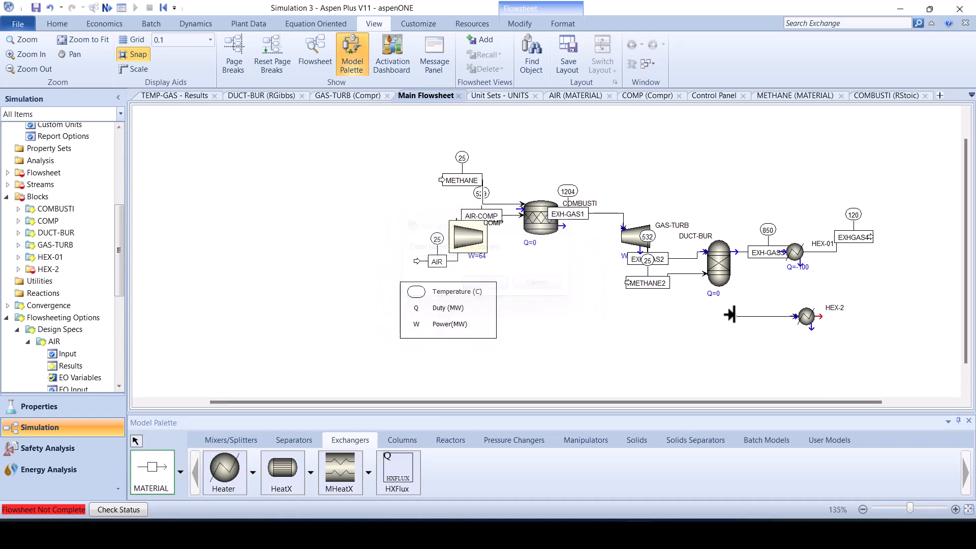
# Draw a material outlet stream named STEAM from HEX-2
pyautogui.click(818, 316)
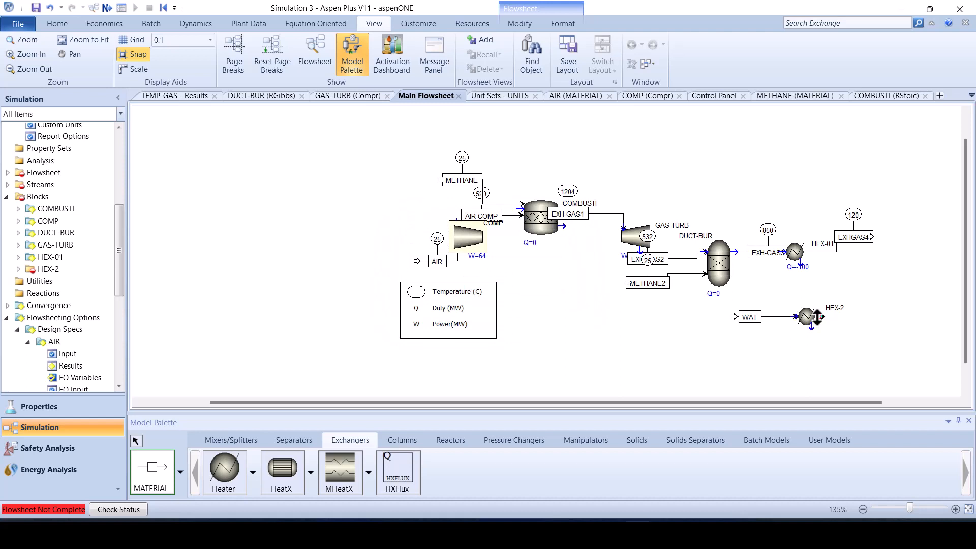
pyautogui.click(861, 312)
pyautogui.write('STEAM')
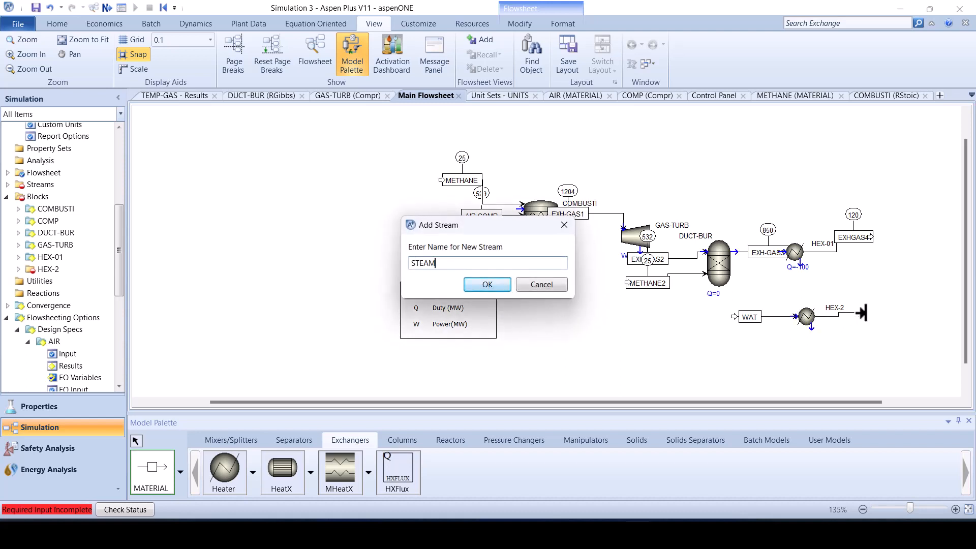
pyautogui.press('Return')
pyautogui.press('Escape')
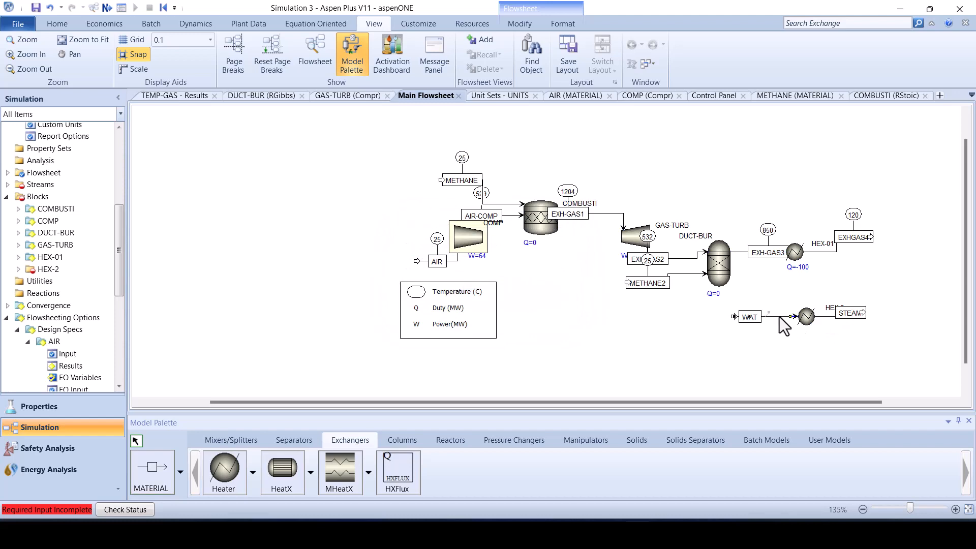
# Open the WAT stream's input and define its composition as a mole fraction of 1 for H2O
pyautogui.doubleClick(779, 316)
pyautogui.click(470, 169)
pyautogui.click(469, 168)
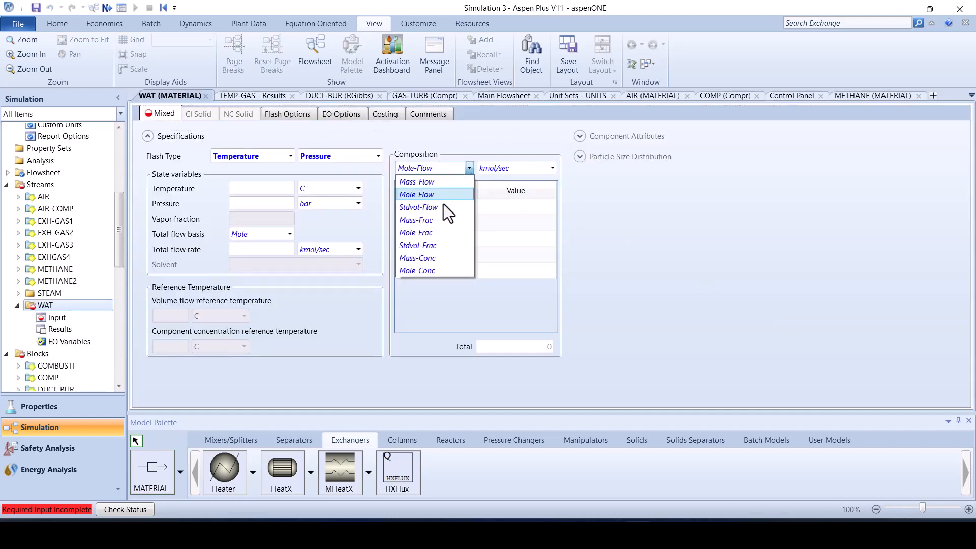
pyautogui.click(432, 235)
pyautogui.click(496, 274)
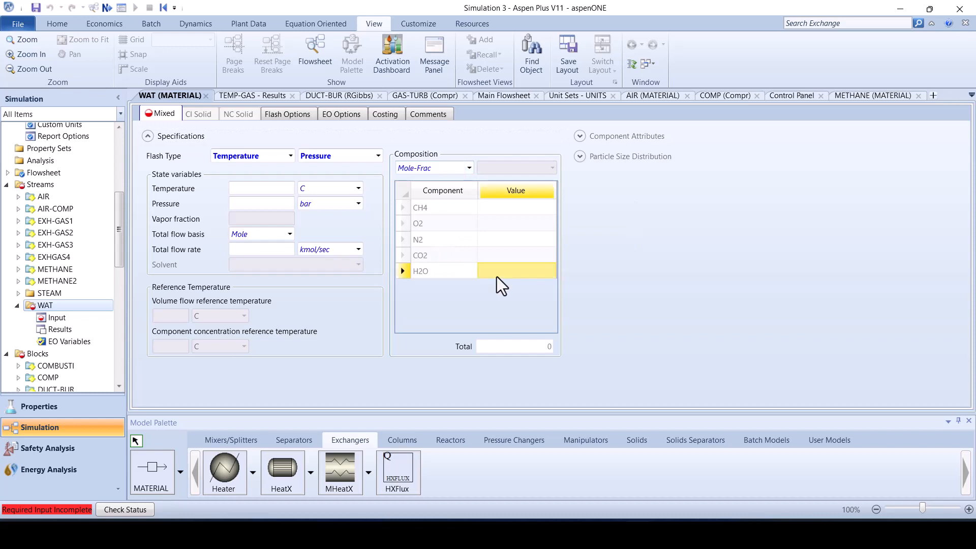
pyautogui.write('1')
# Switch the WAT stream's total flow basis to Mass and set the total flow rate to 1 kg/sec
pyautogui.click(289, 234)
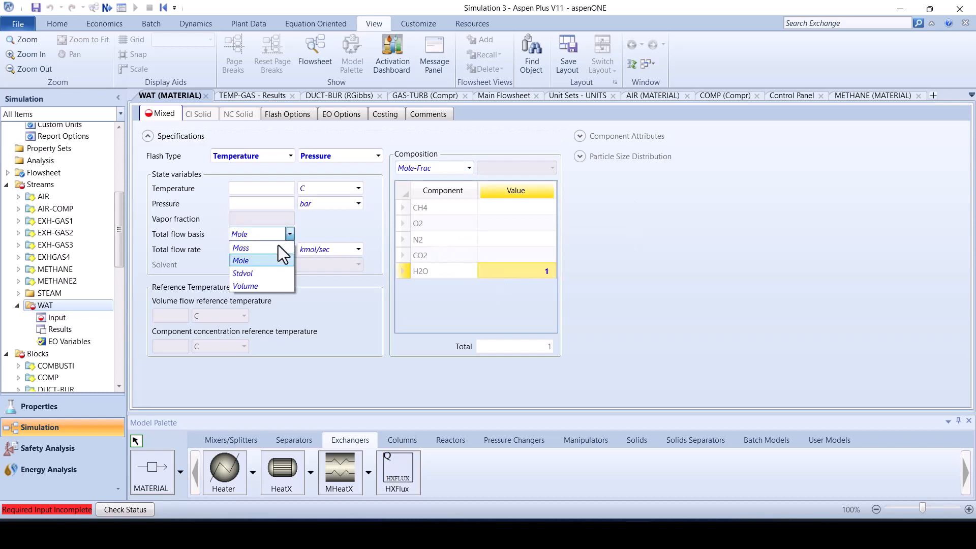
pyautogui.click(274, 248)
pyautogui.click(273, 248)
pyautogui.write('1')
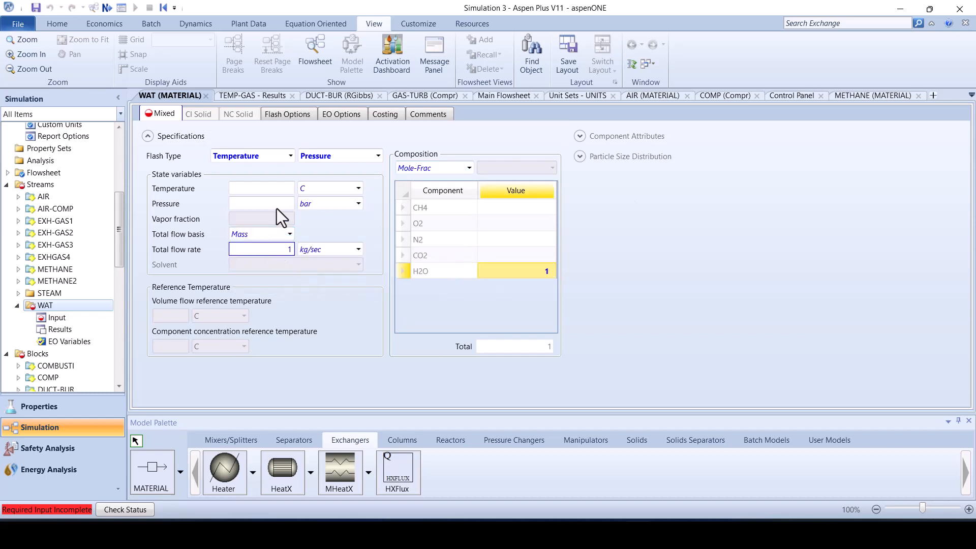
# Set the WAT stream's temperature to 105 C and its pressure to 70 bar
pyautogui.click(277, 188)
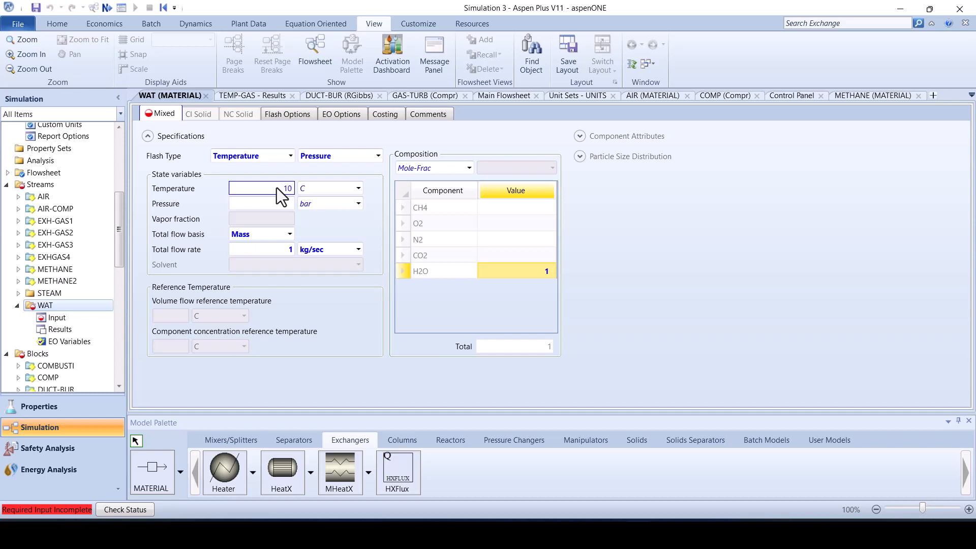
pyautogui.click(273, 205)
pyautogui.write('70')
pyautogui.press('Return')
# Specify the HEX-2 heater with a pressure of -2 bar and a temperature of 470 C, then close its form
pyautogui.click(511, 99)
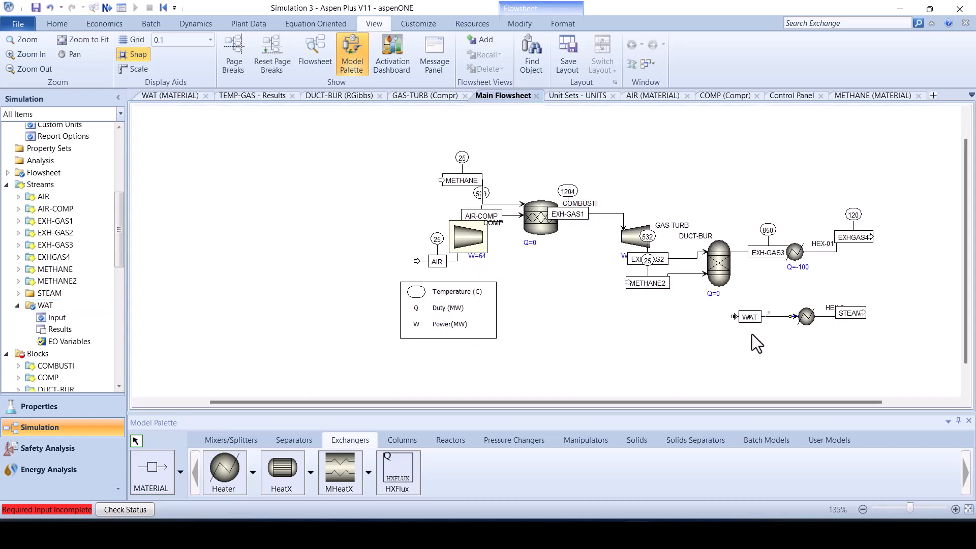
pyautogui.doubleClick(804, 320)
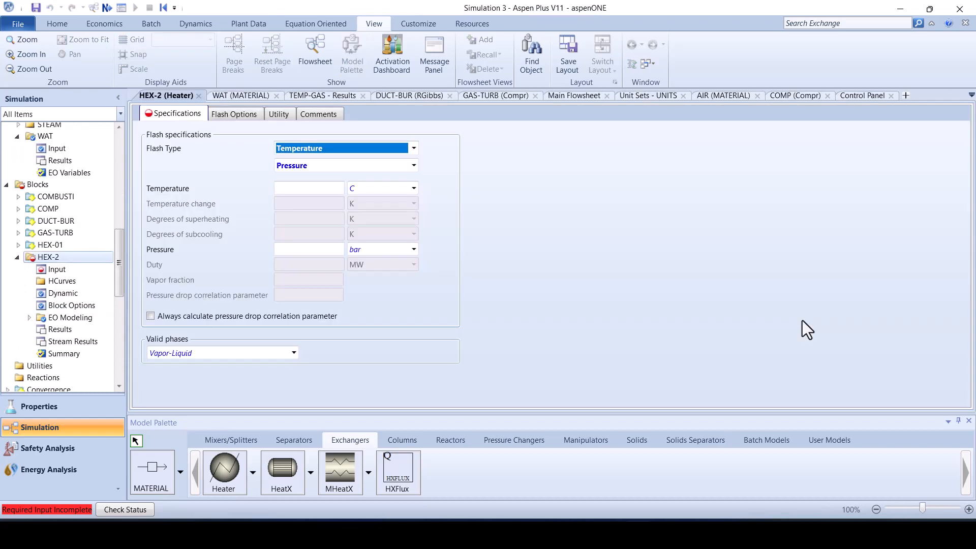
pyautogui.click(315, 251)
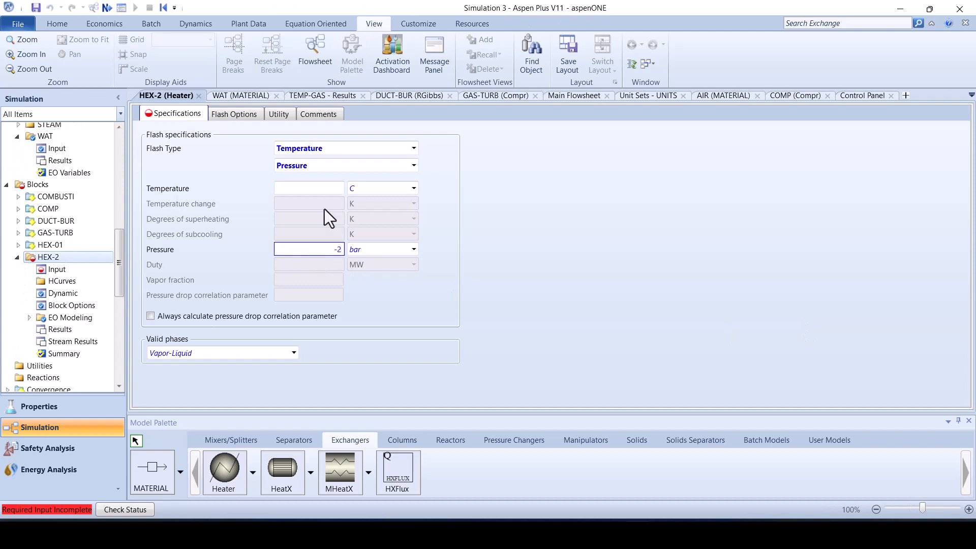
pyautogui.click(325, 185)
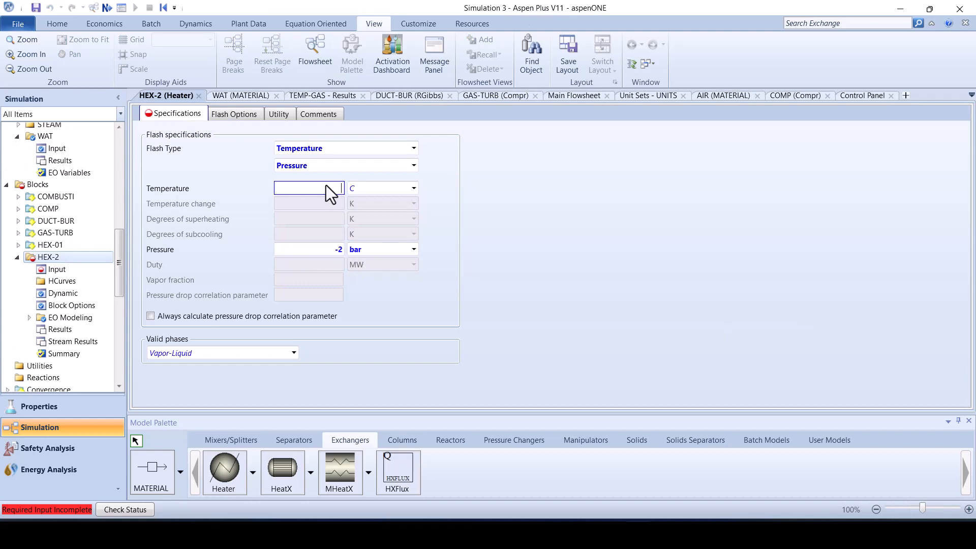
pyautogui.click(584, 269)
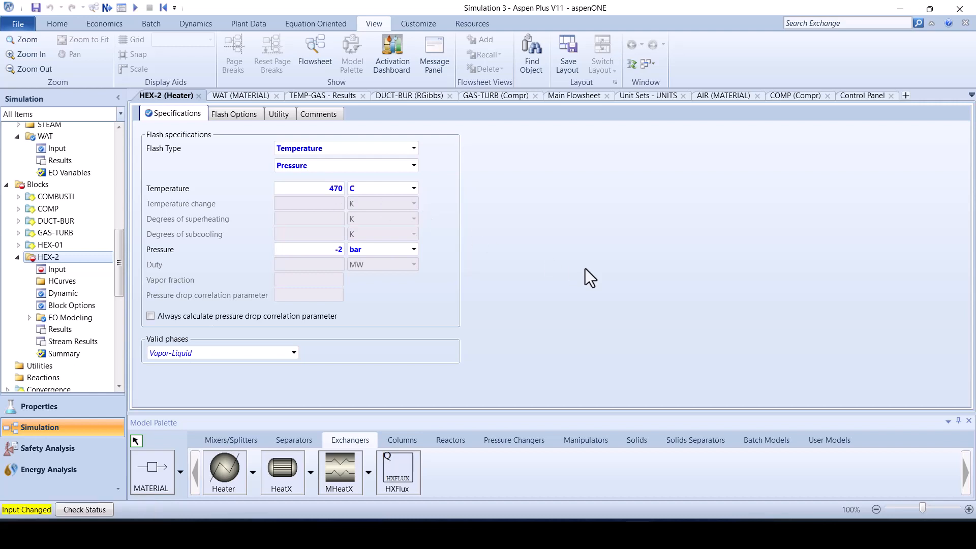
pyautogui.click(199, 95)
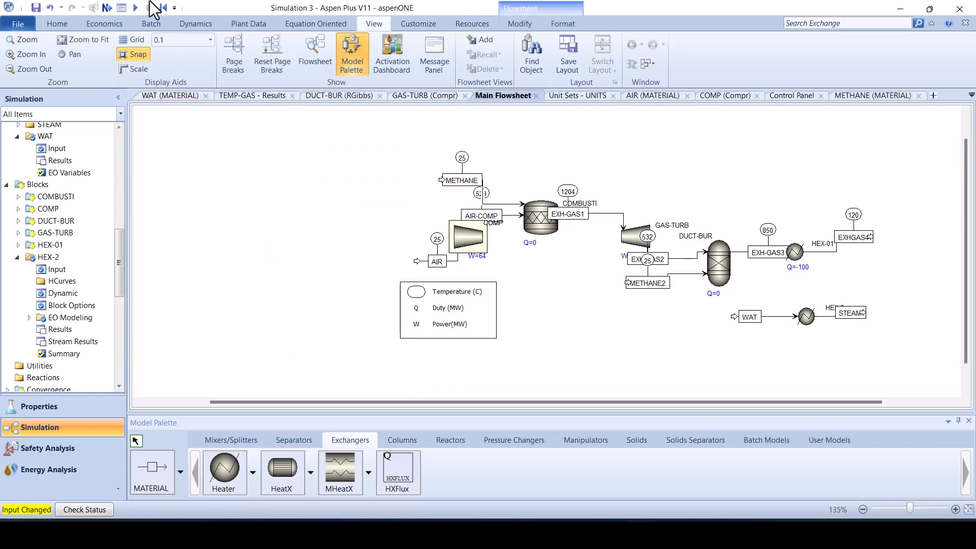
# Run the simulation with HEX-2 included and return to the main flowsheet
pyautogui.click(107, 8)
pyautogui.click(567, 292)
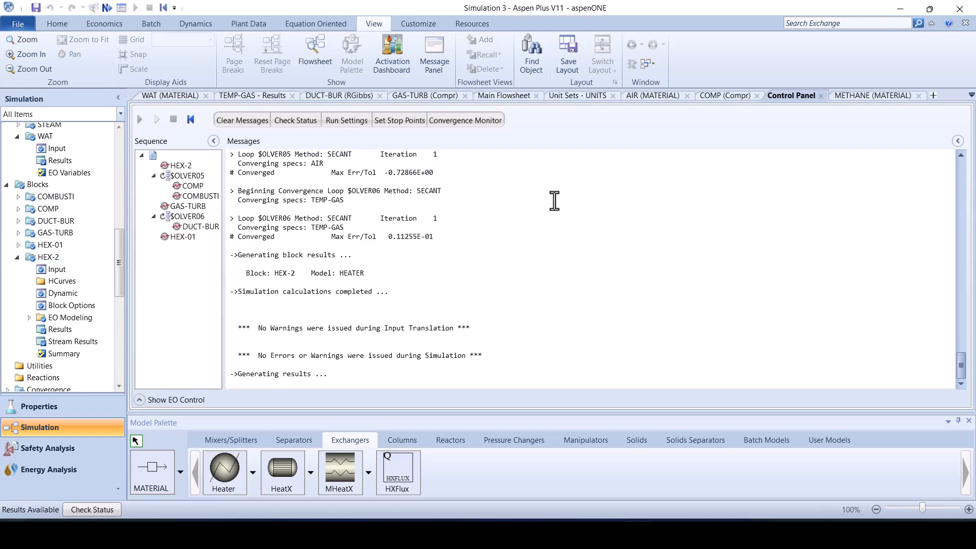
pyautogui.click(500, 96)
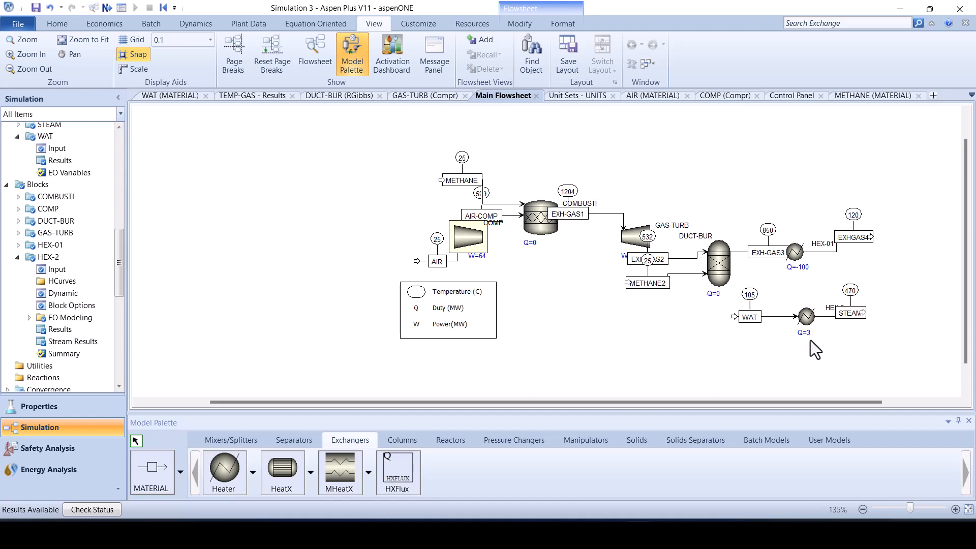
# Draw a heat stream named HEATIN from HEX-01 to HEX-2
pyautogui.click(180, 470)
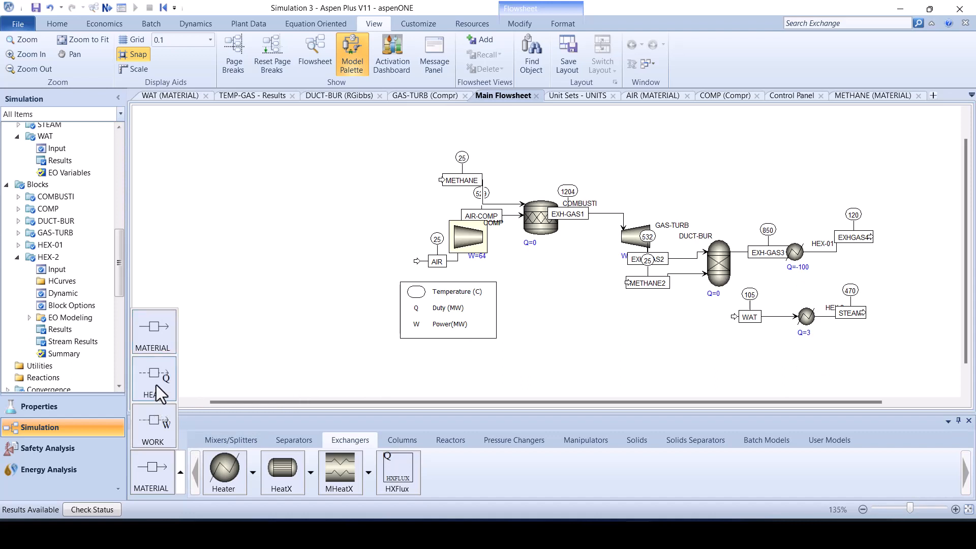
pyautogui.click(157, 386)
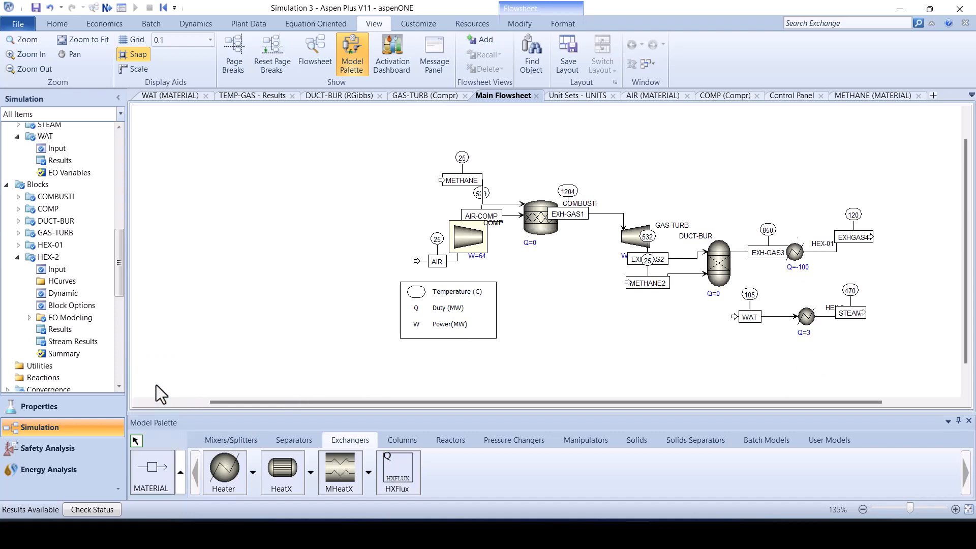
pyautogui.click(793, 239)
pyautogui.click(801, 308)
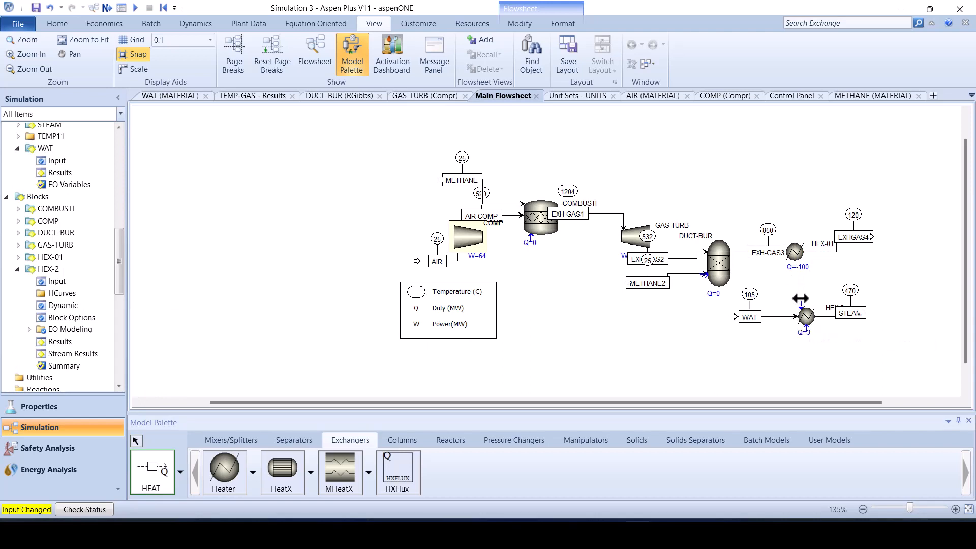
pyautogui.click(801, 303)
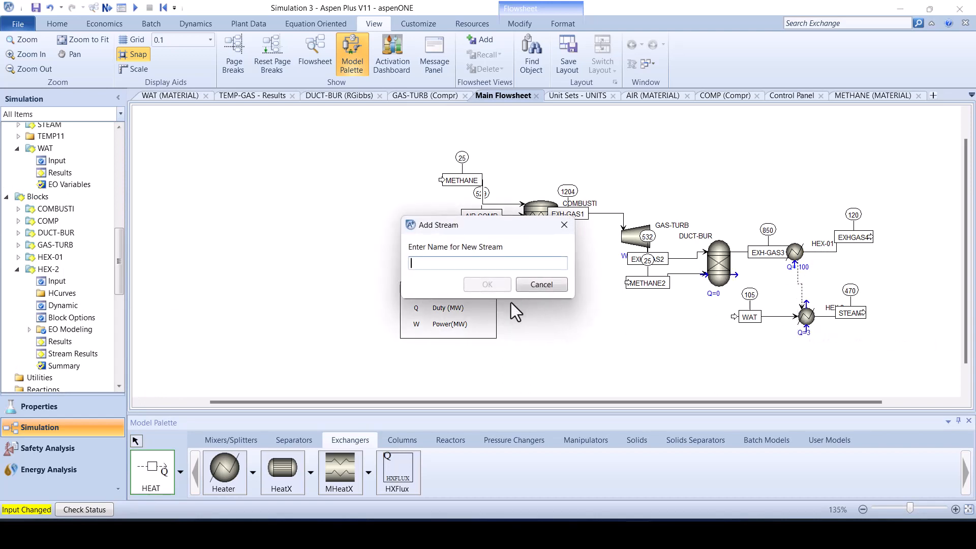
pyautogui.write('HEATIN')
pyautogui.press('Return')
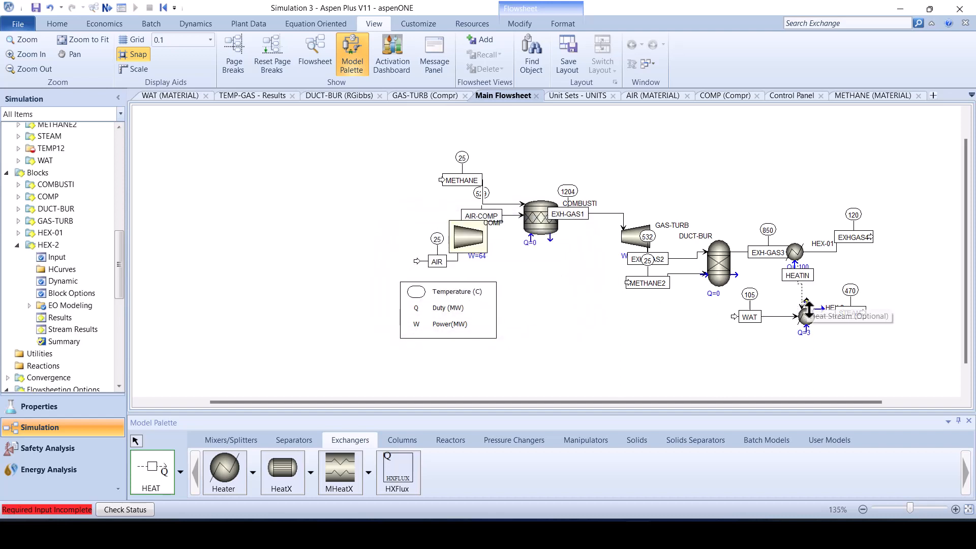
# Draw an outlet heat stream named HEATOUT from HEX-2 and finish inserting streams
pyautogui.moveTo(809, 308); pyautogui.dragTo(809, 350)
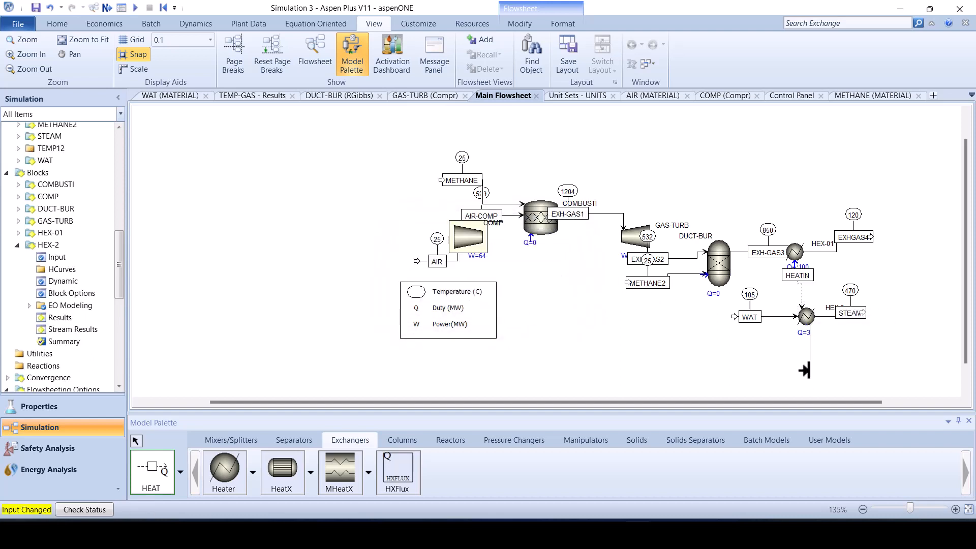
pyautogui.click(804, 370)
pyautogui.write('HEAT')
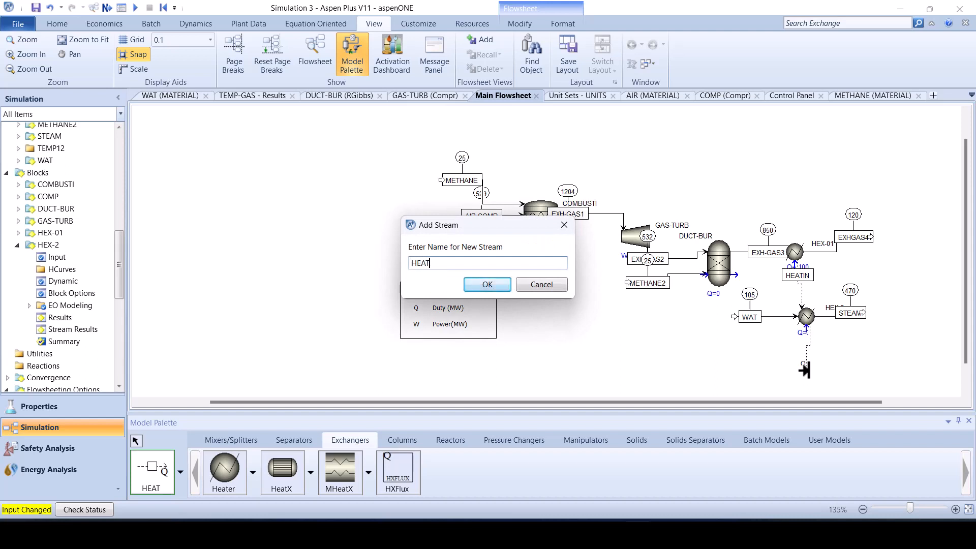
pyautogui.write('OUT')
pyautogui.press('Return')
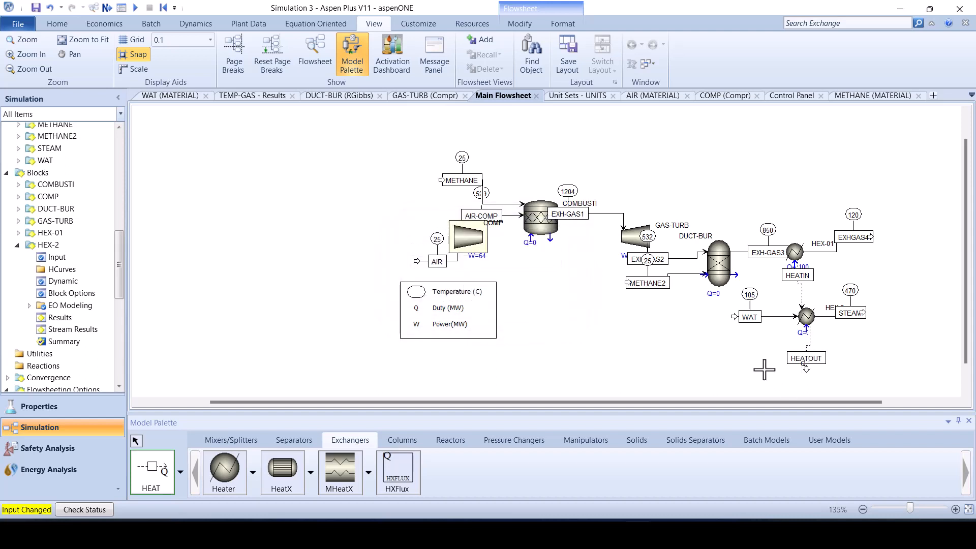
pyautogui.rightClick(765, 370)
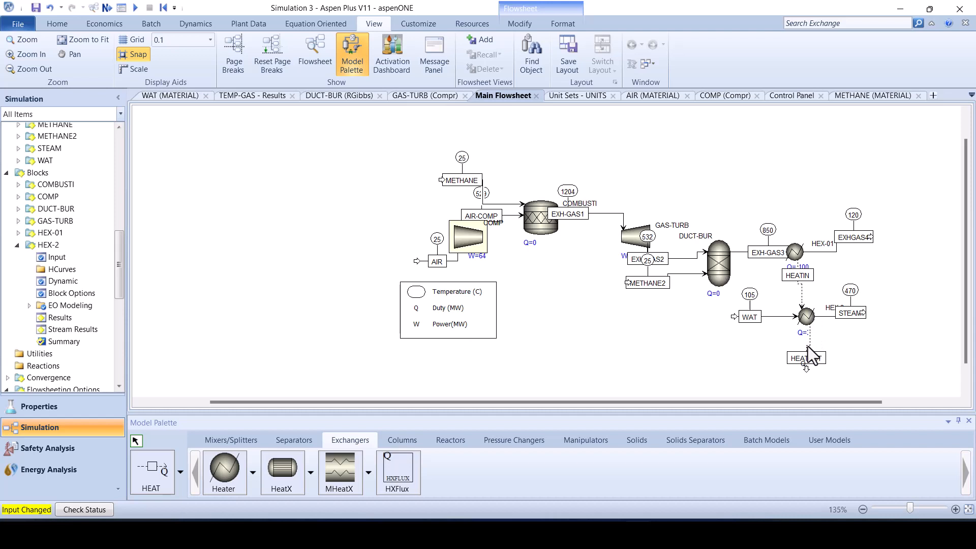
# Create a new design spec with the ID STEAM under the flowsheeting options
pyautogui.scroll(1, 82, 294)
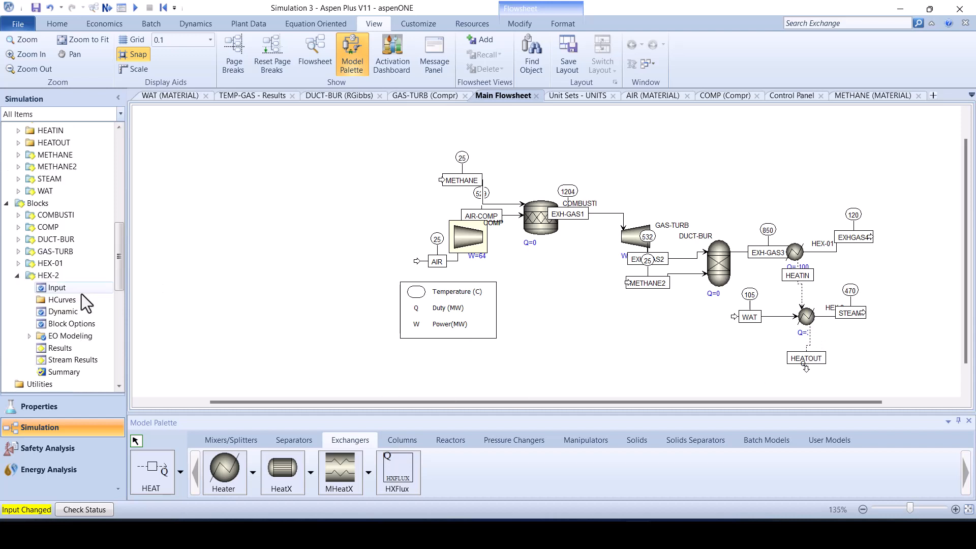
pyautogui.click(7, 203)
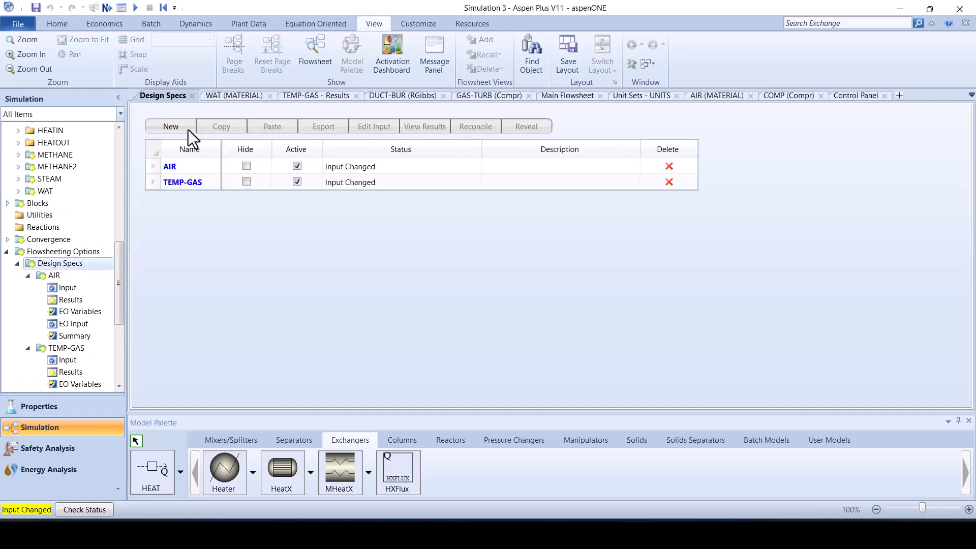
pyautogui.click(185, 128)
pyautogui.write('STEAM')
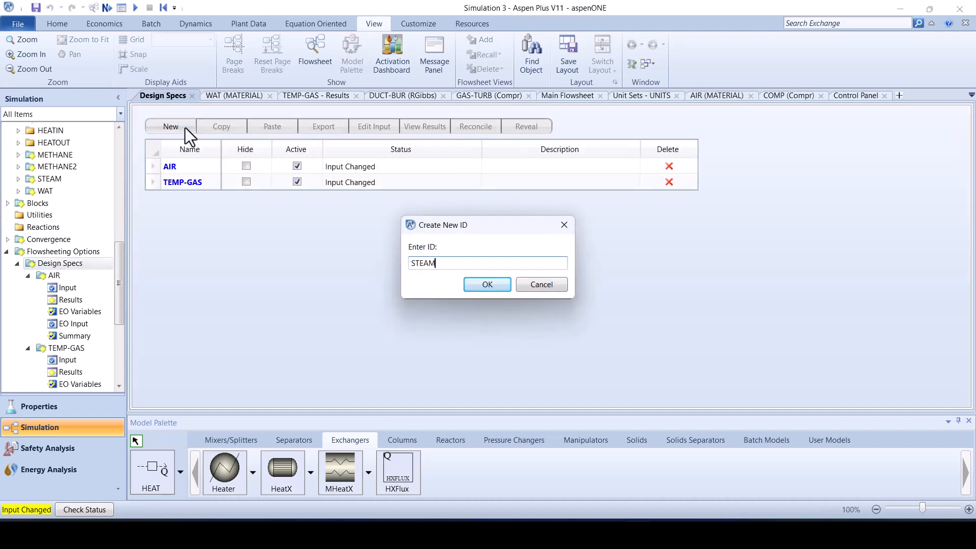
pyautogui.press('Return')
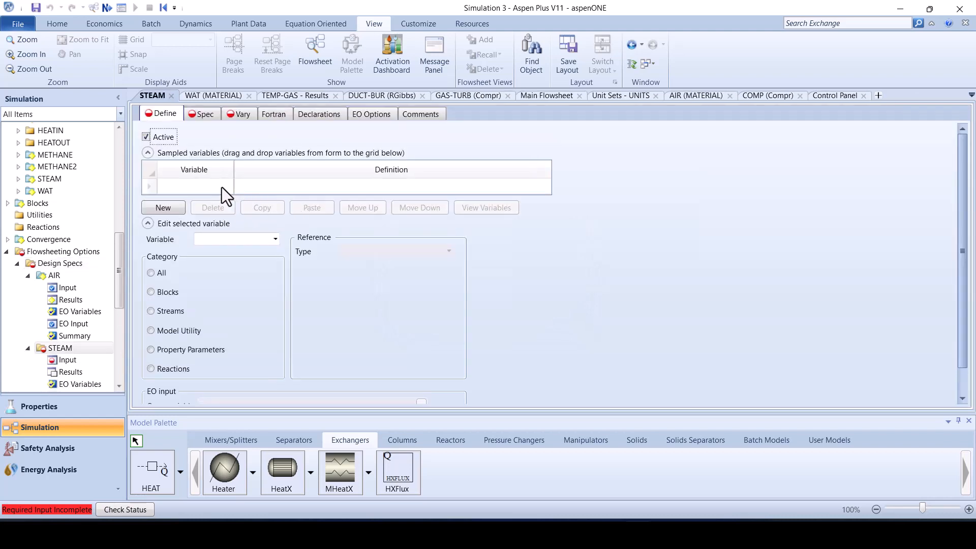
# Define a sampled variable HEAT in the STEAM design spec as the Heat-Duty of stream HEATOUT
pyautogui.click(222, 187)
pyautogui.write('HEAT')
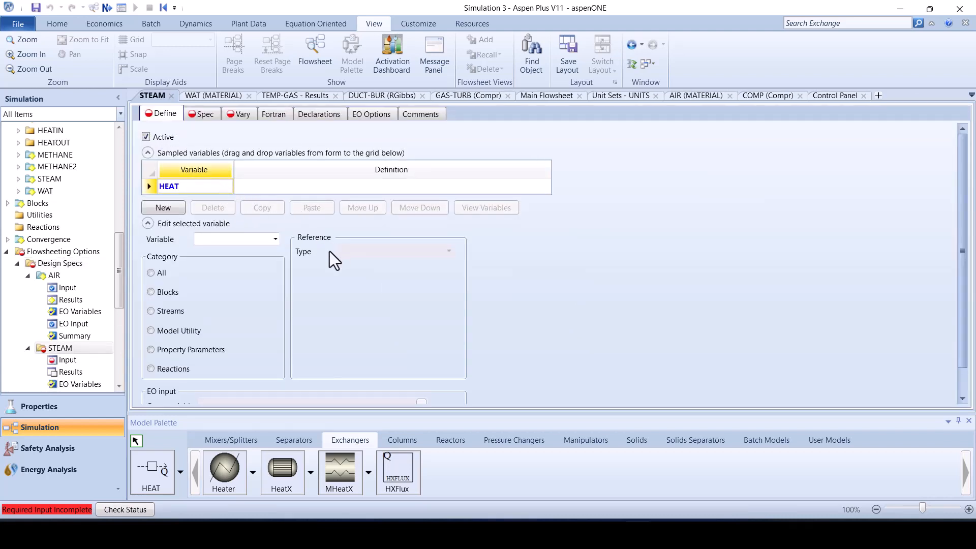
pyautogui.press('Return')
pyautogui.click(393, 253)
pyautogui.click(373, 345)
pyautogui.click(391, 268)
pyautogui.click(371, 290)
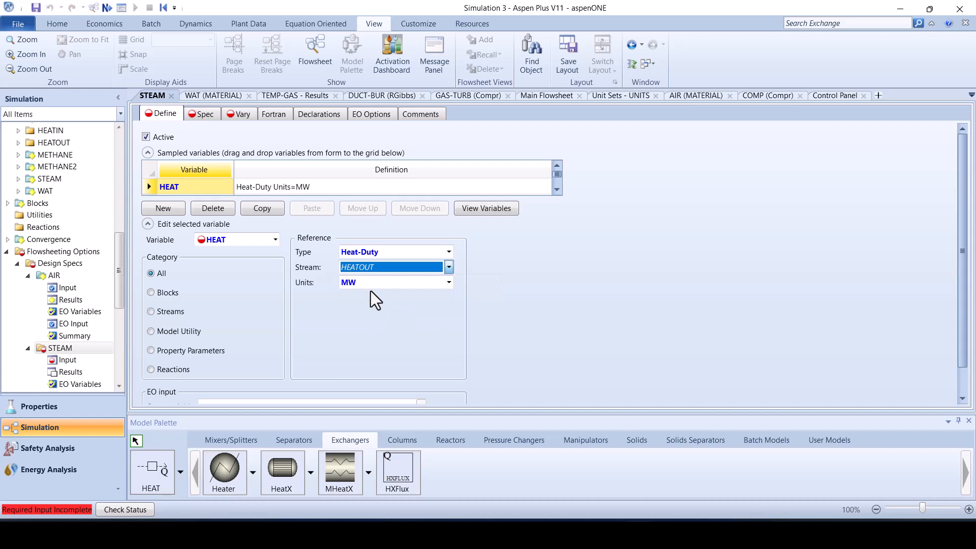
# Enter HEAT as the design specification expression with a target of 0 and fill in its tolerance
pyautogui.click(206, 116)
pyautogui.click(214, 148)
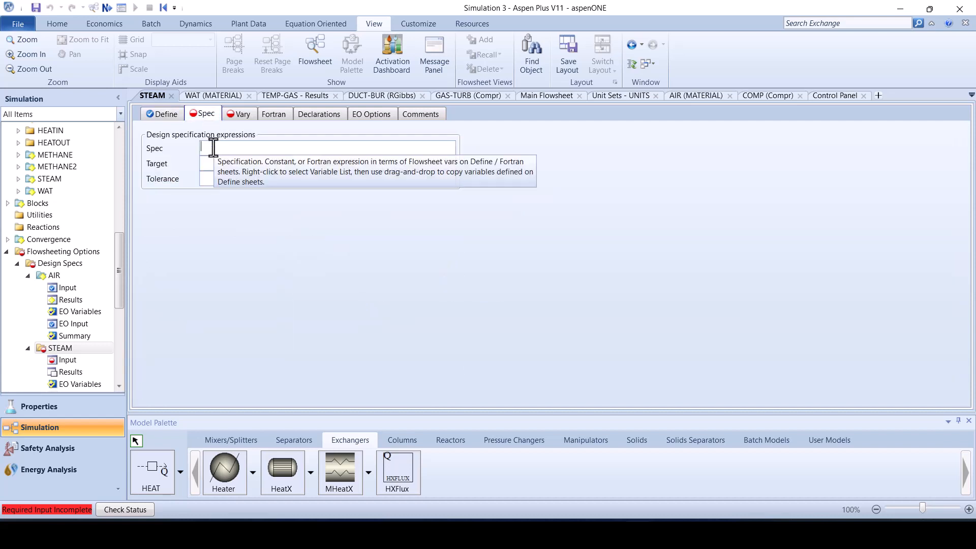
pyautogui.write('HEAT')
pyautogui.press('Return')
pyautogui.write('0')
pyautogui.press('Return')
pyautogui.write('0.0')
pyautogui.press('Return')
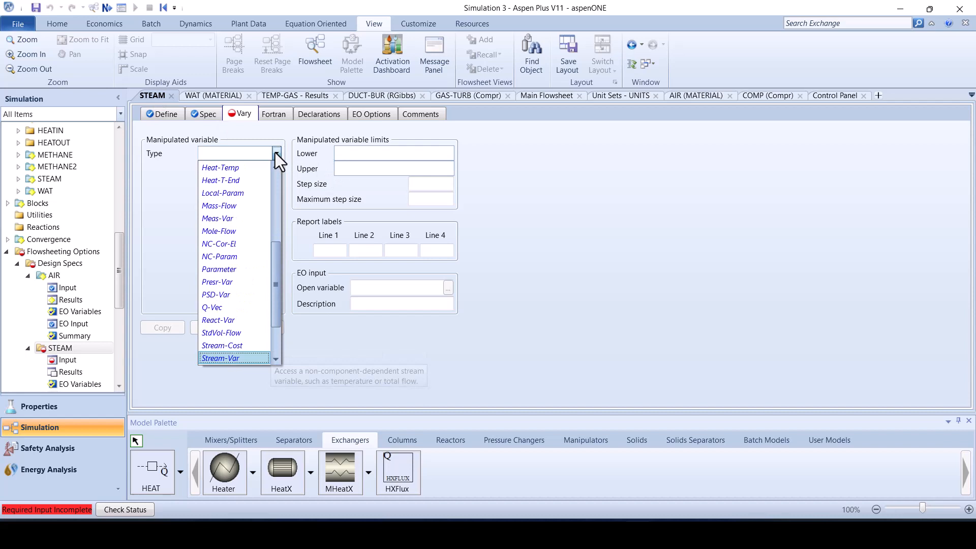
# Choose the MASS-FLOW stream variable of WAT as the manipulated variable of the STEAM design spec
pyautogui.press('Return')
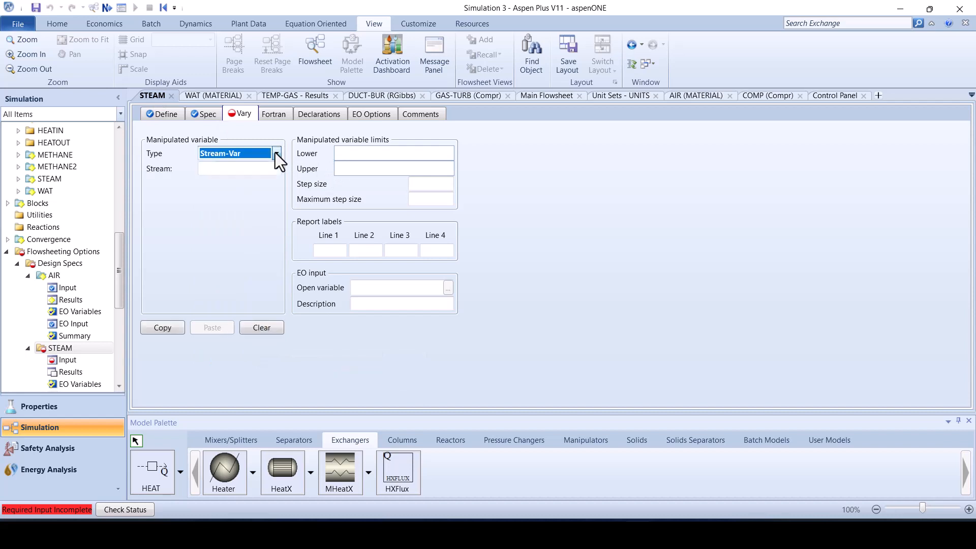
pyautogui.click(276, 166)
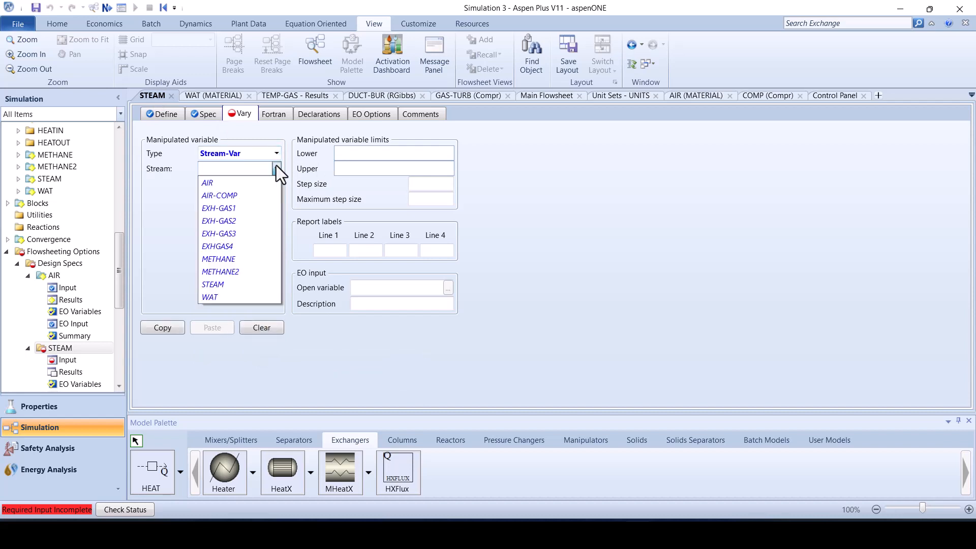
pyautogui.click(224, 296)
pyautogui.click(261, 199)
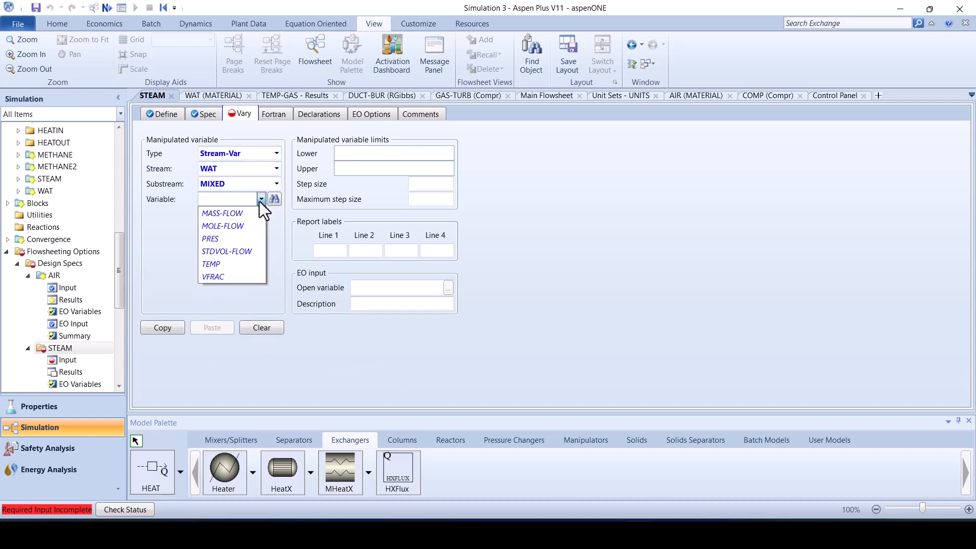
pyautogui.click(245, 209)
# Limit the manipulated WAT mass flow to between 0 and 1000 kg/sec
pyautogui.click(359, 153)
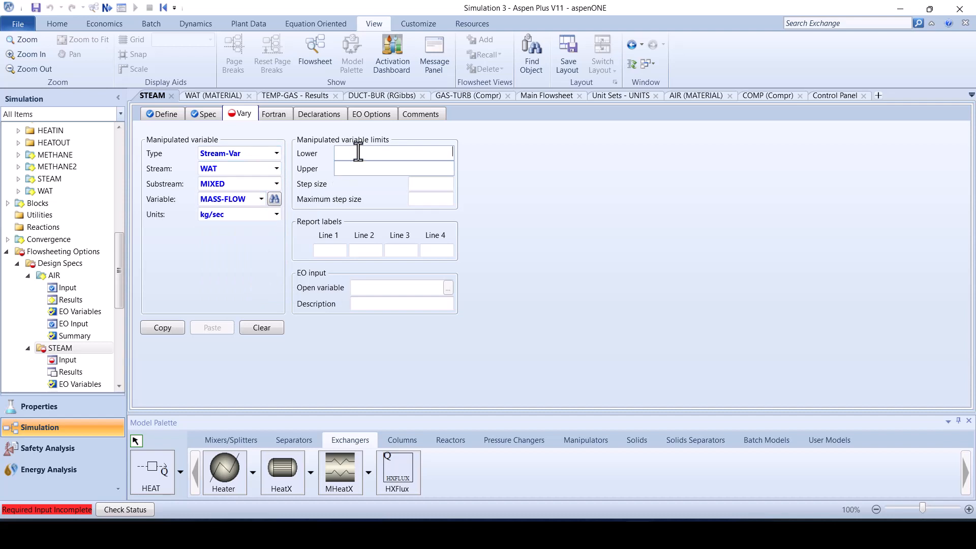
pyautogui.write('1000')
pyautogui.press('Return')
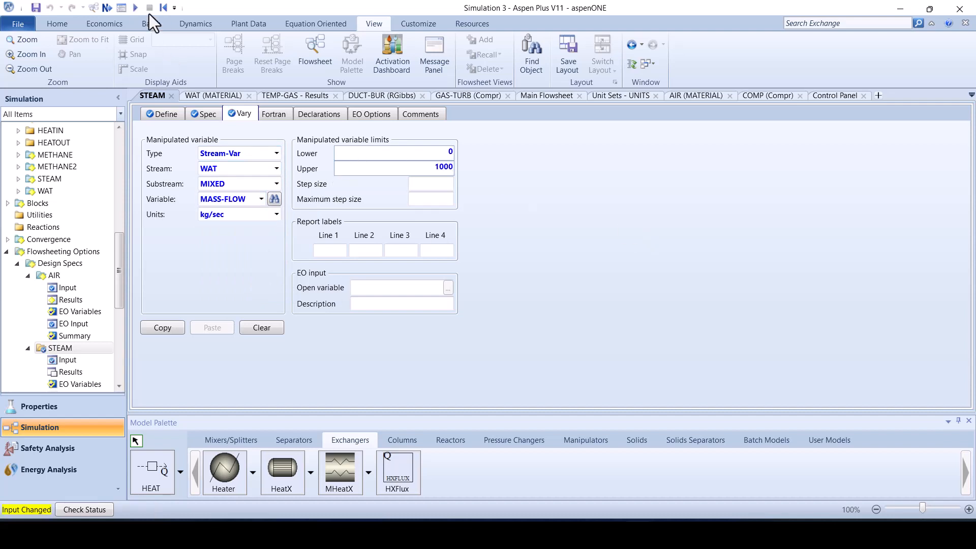
# Reinitialize and run the simulation, and close the HEX-2 results form
pyautogui.click(164, 8)
pyautogui.click(108, 7)
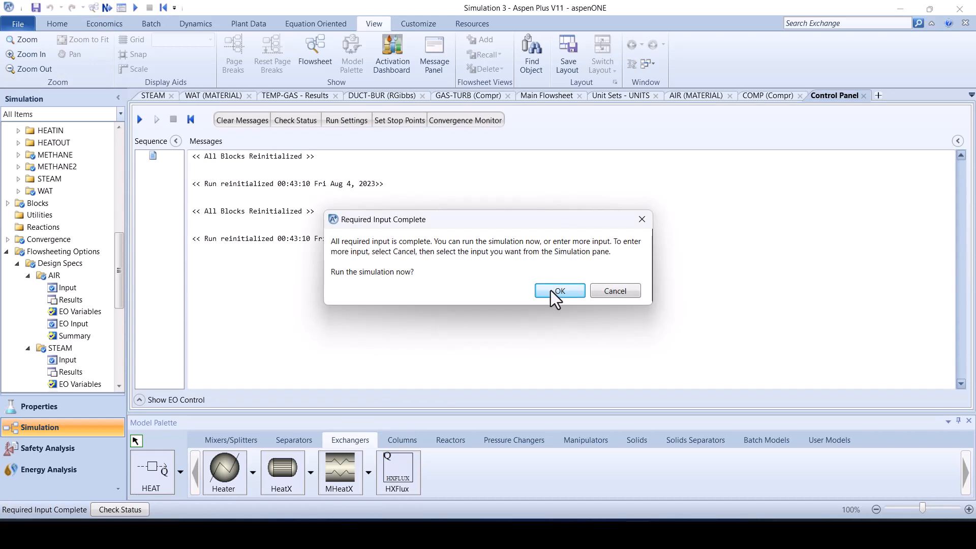
pyautogui.click(550, 291)
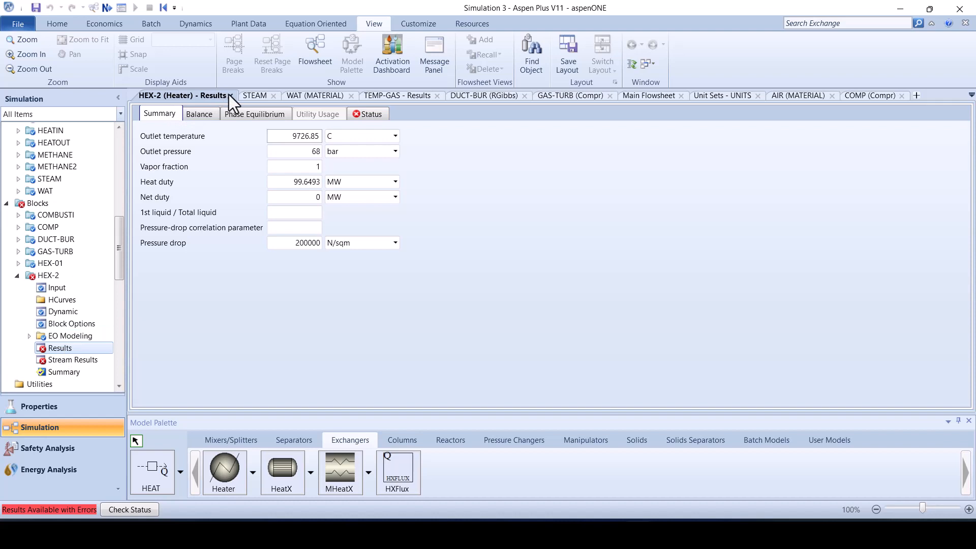
pyautogui.click(230, 95)
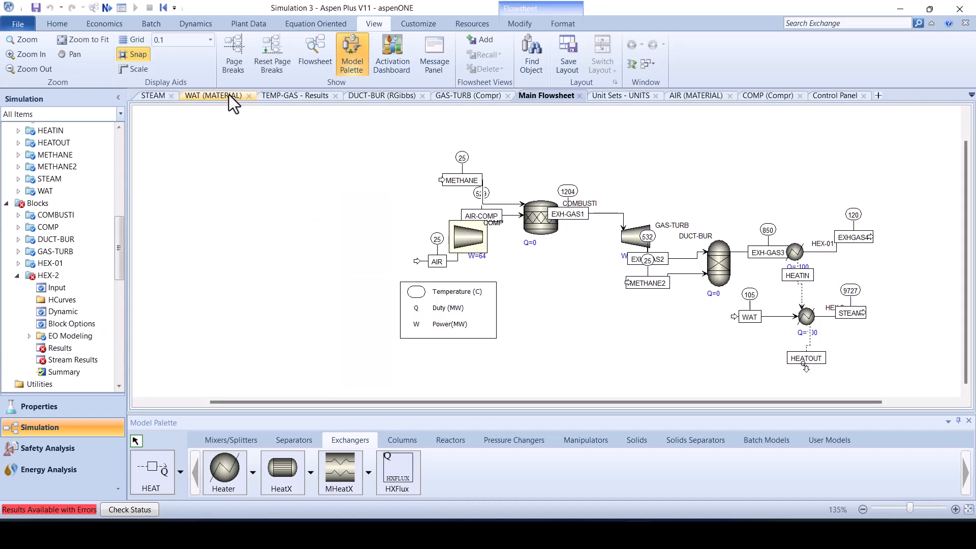
# Try Temperature and Duty as the flash specification pair of heater HEX-2
pyautogui.doubleClick(803, 317)
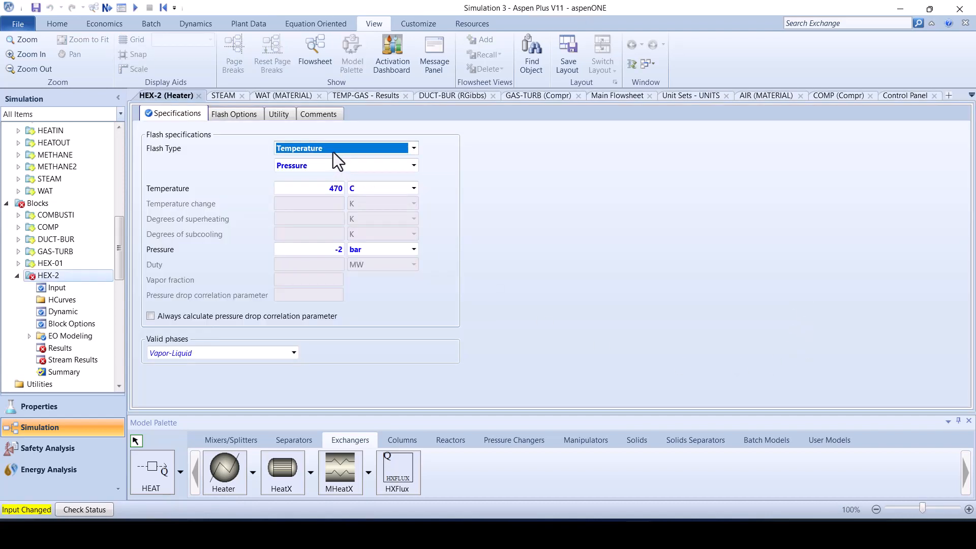
pyautogui.click(334, 149)
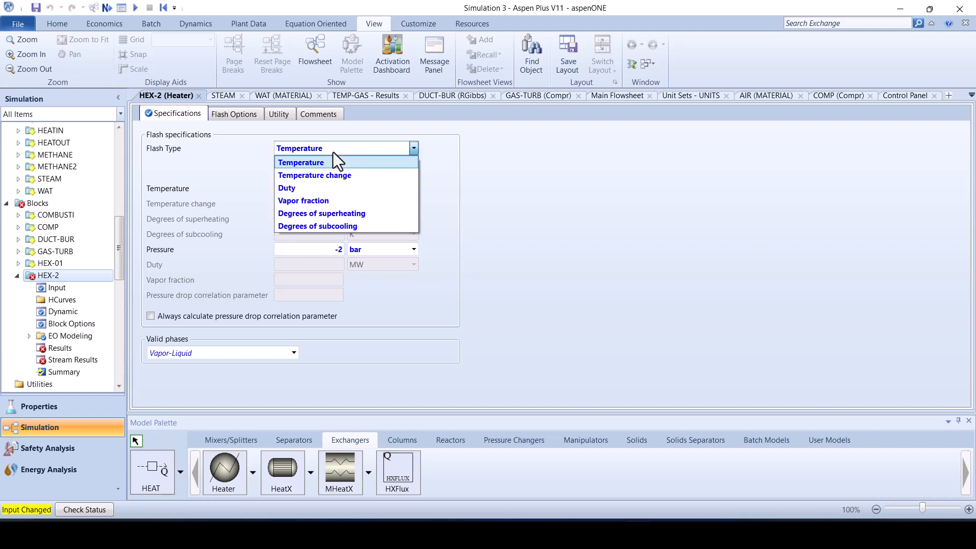
pyautogui.click(326, 189)
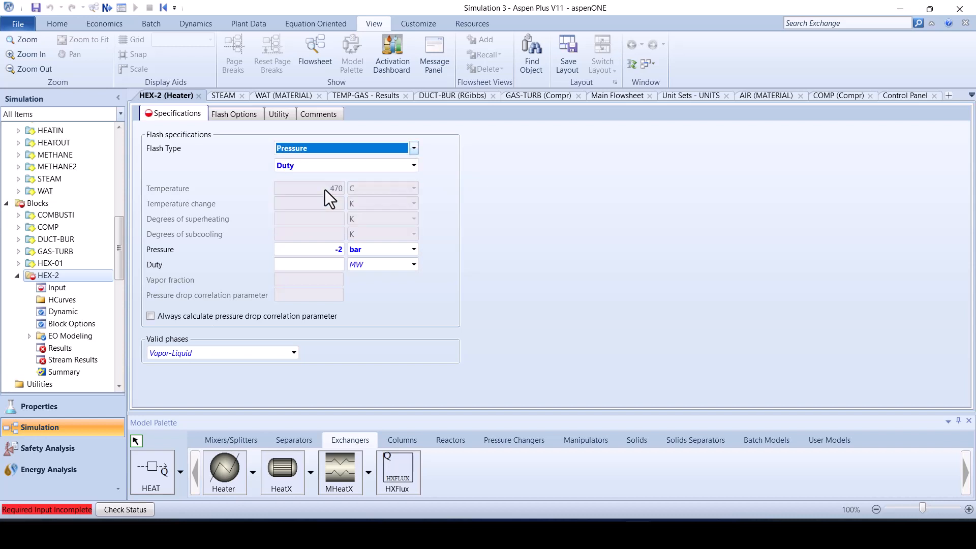
pyautogui.click(351, 148)
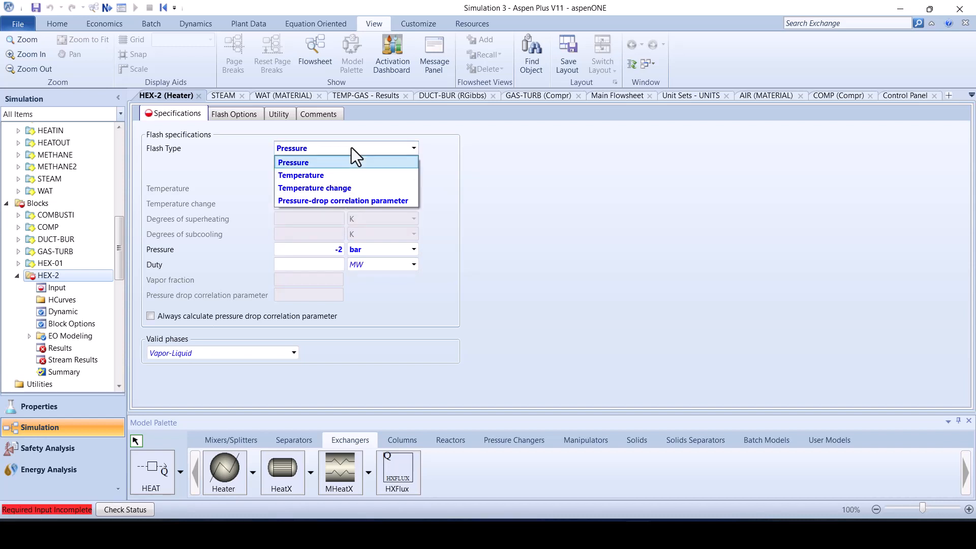
pyautogui.click(334, 179)
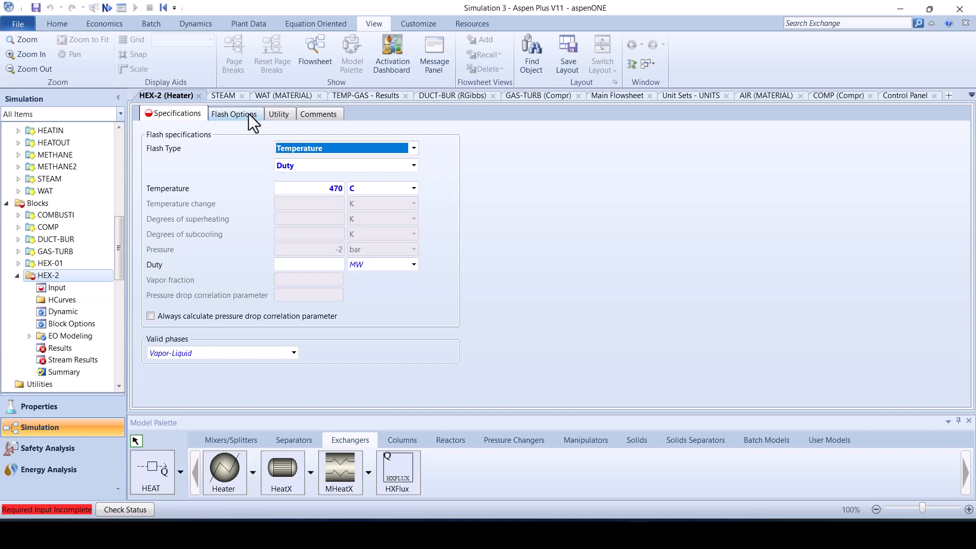
pyautogui.click(199, 97)
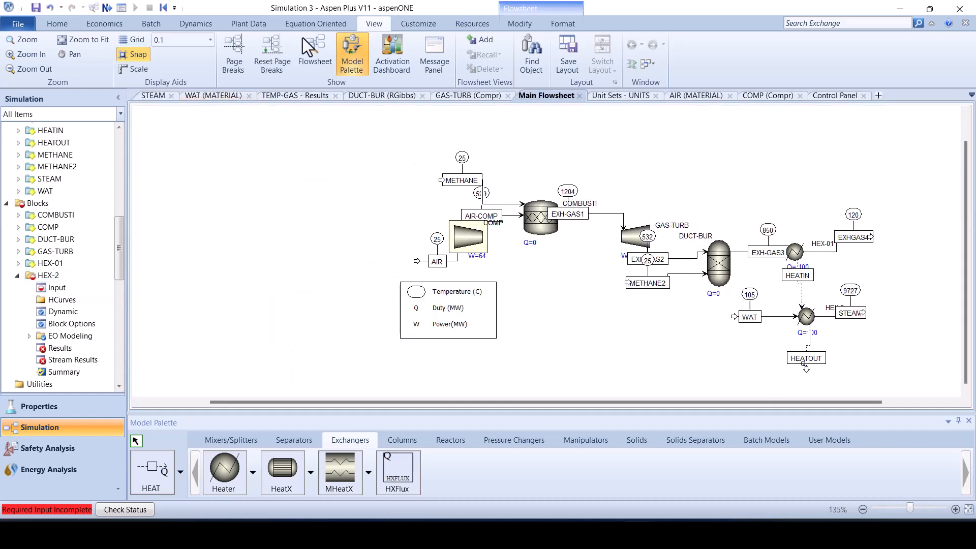
# Reinitialize the whole simulation, purging all previous results
pyautogui.click(163, 7)
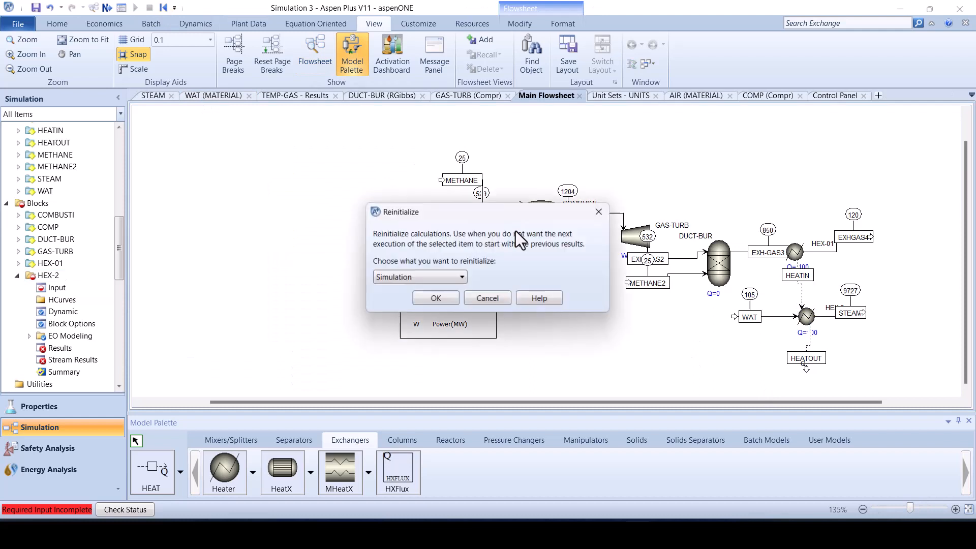
pyautogui.click(440, 303)
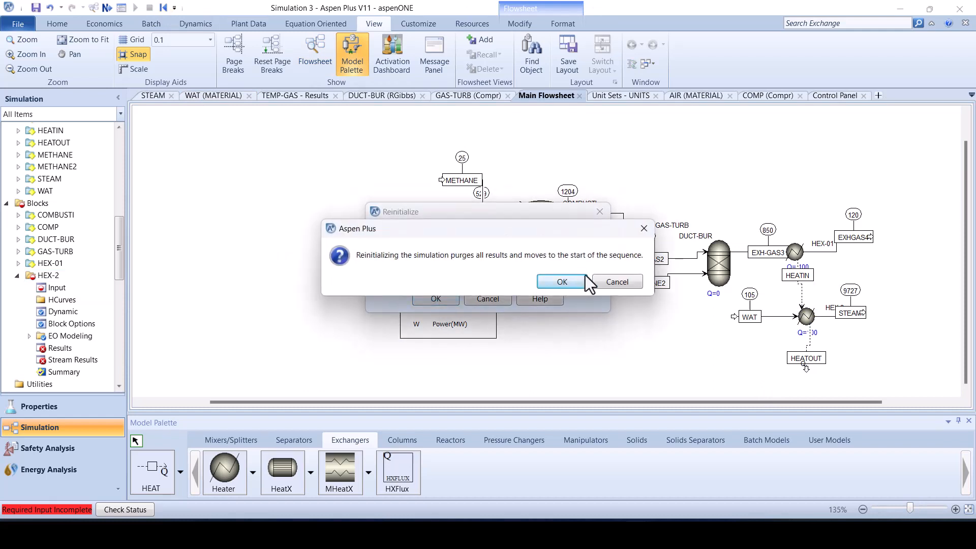
pyautogui.click(572, 283)
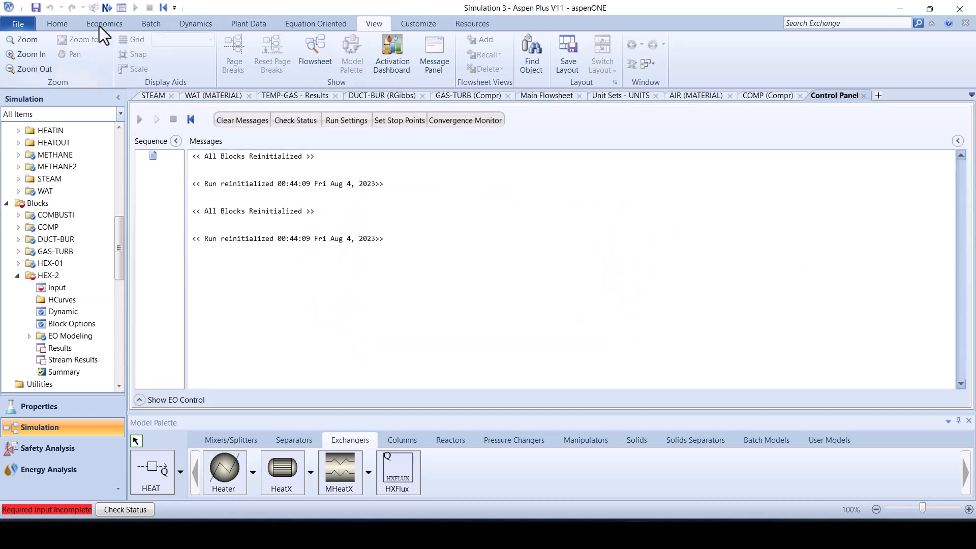
# Set heater HEX-2's flash specification to Pressure and Temperature, and run the simulation
pyautogui.click(108, 9)
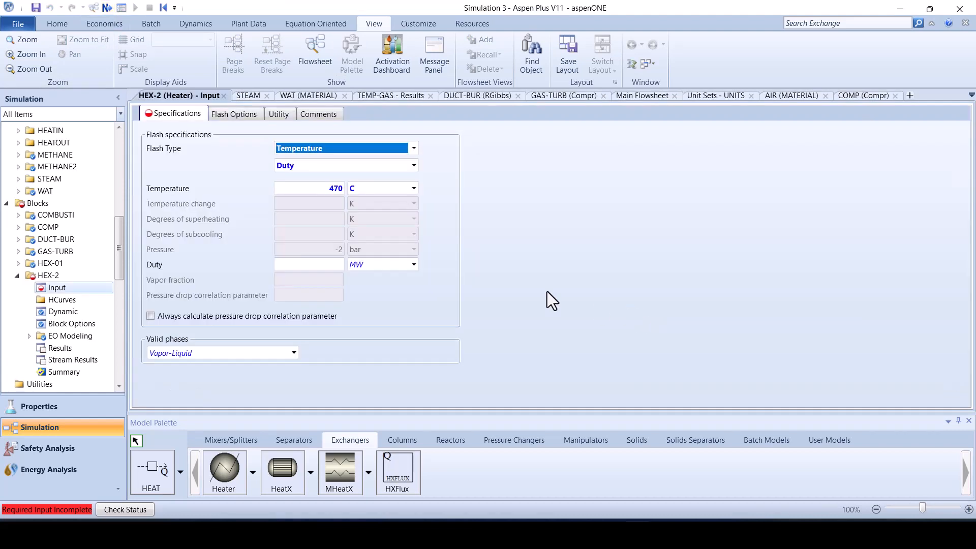
pyautogui.click(308, 150)
pyautogui.click(307, 162)
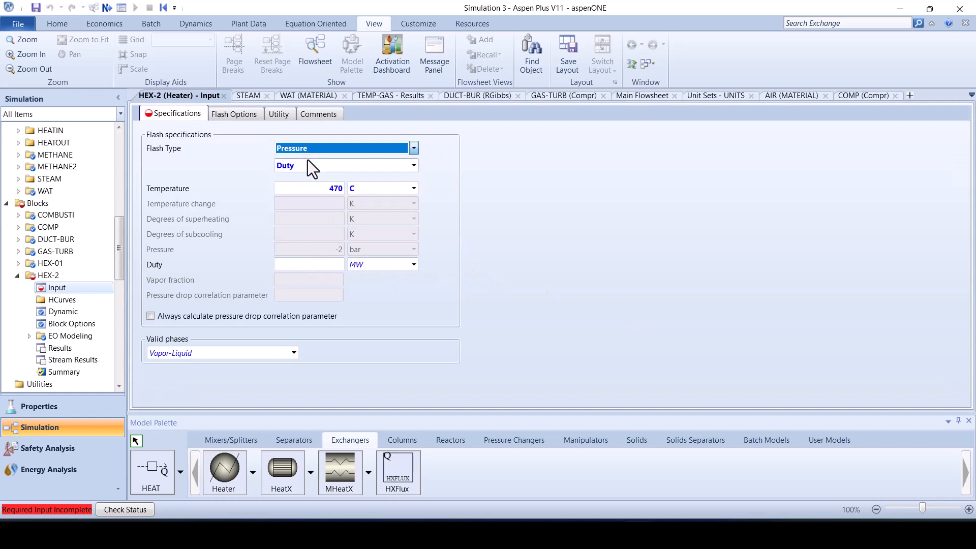
pyautogui.click(301, 167)
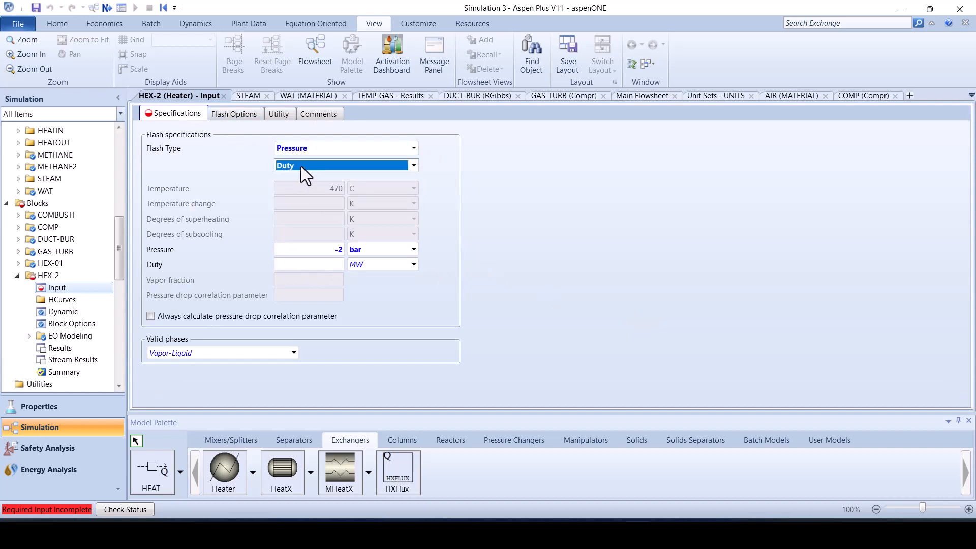
pyautogui.click(299, 167)
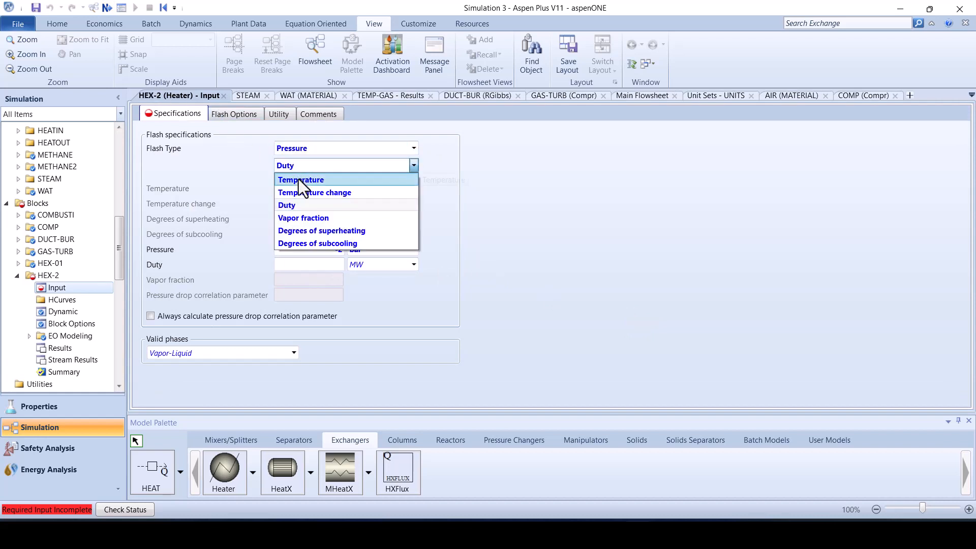
pyautogui.click(298, 179)
pyautogui.press('F5')
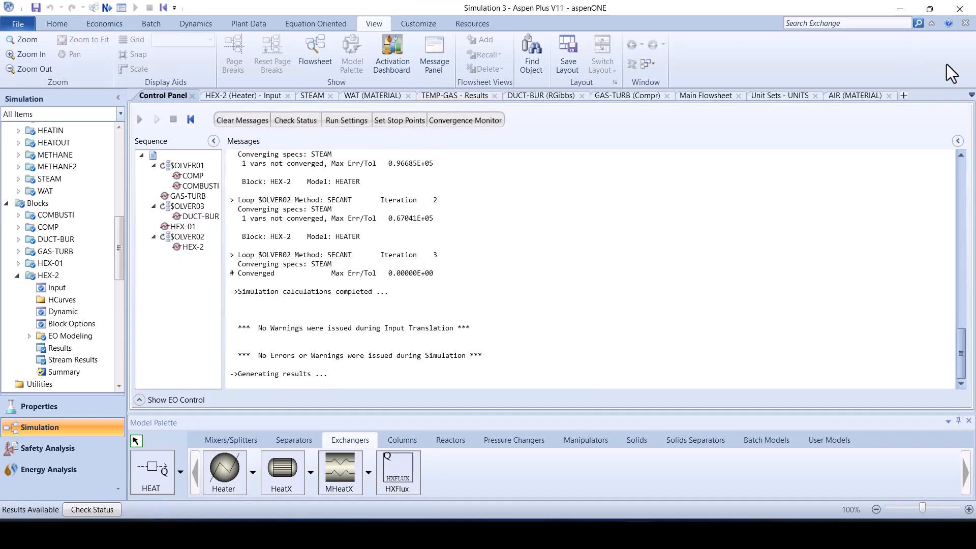
# Display the stream mass flow rates on the main flowsheet
pyautogui.click(717, 94)
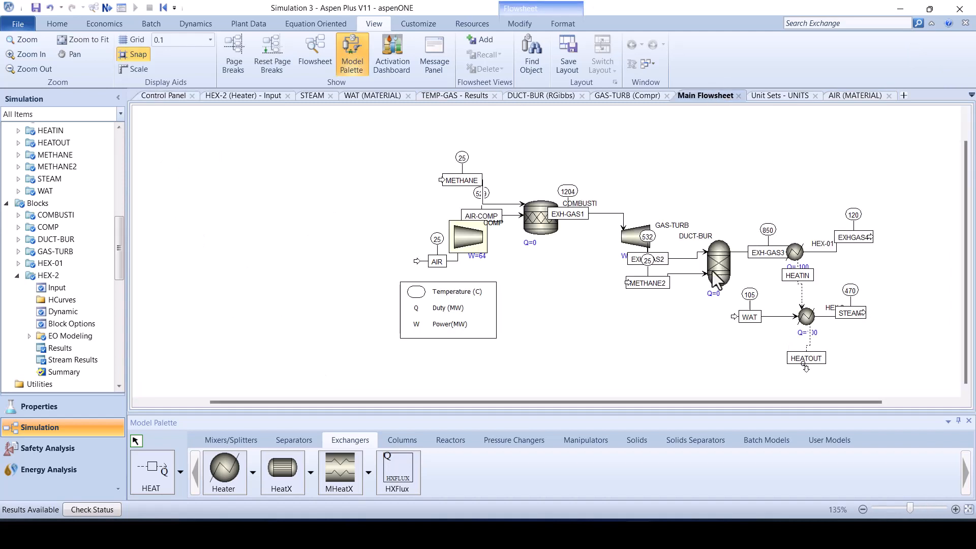
pyautogui.click(513, 25)
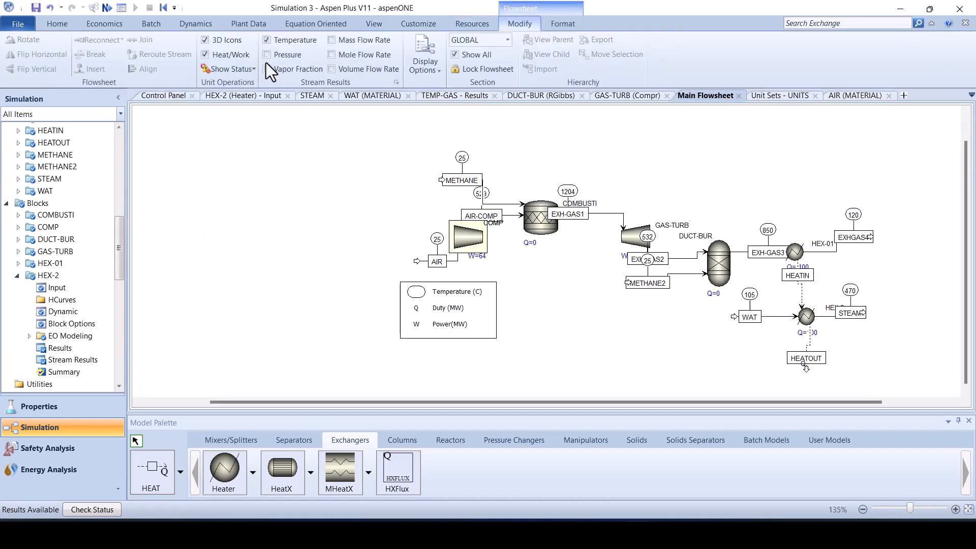
pyautogui.click(330, 41)
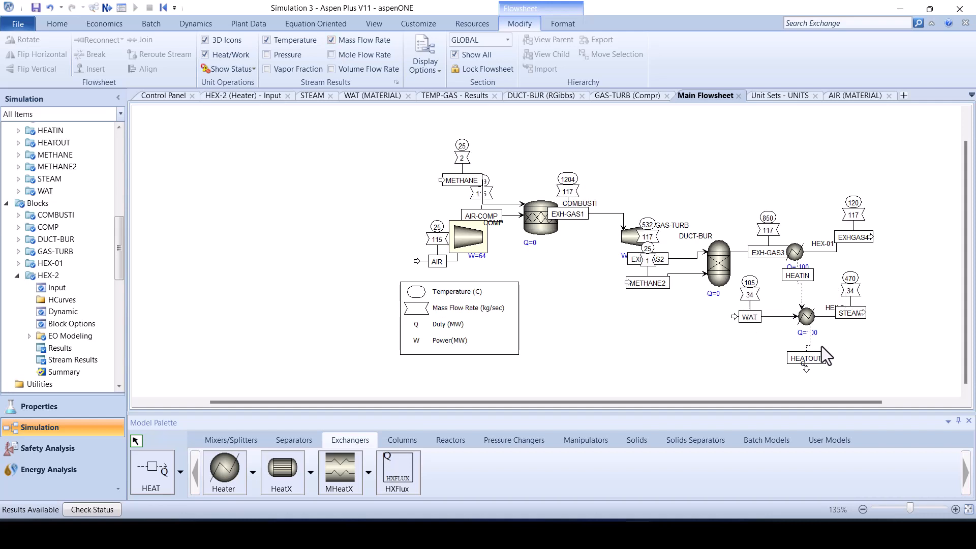
# Place a Compr block with a turbine icon beyond the STEAM stream and name it STEAMTUR
pyautogui.moveTo(786, 404); pyautogui.dragTo(900, 408)
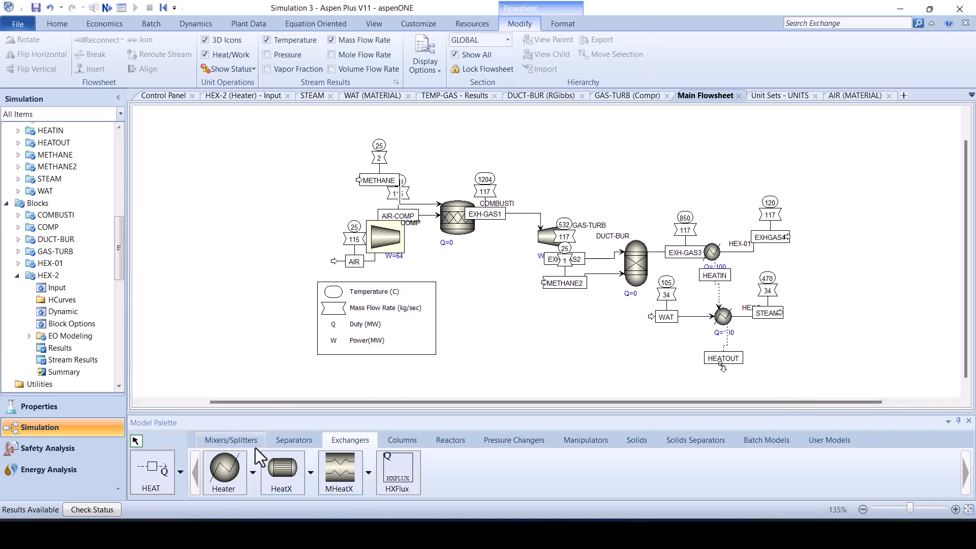
pyautogui.click(511, 439)
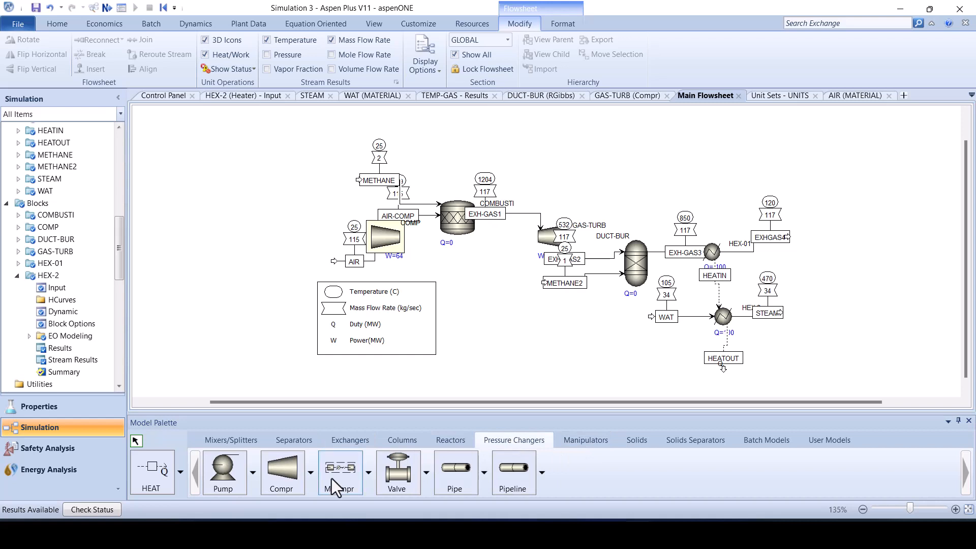
pyautogui.click(310, 473)
pyautogui.click(333, 434)
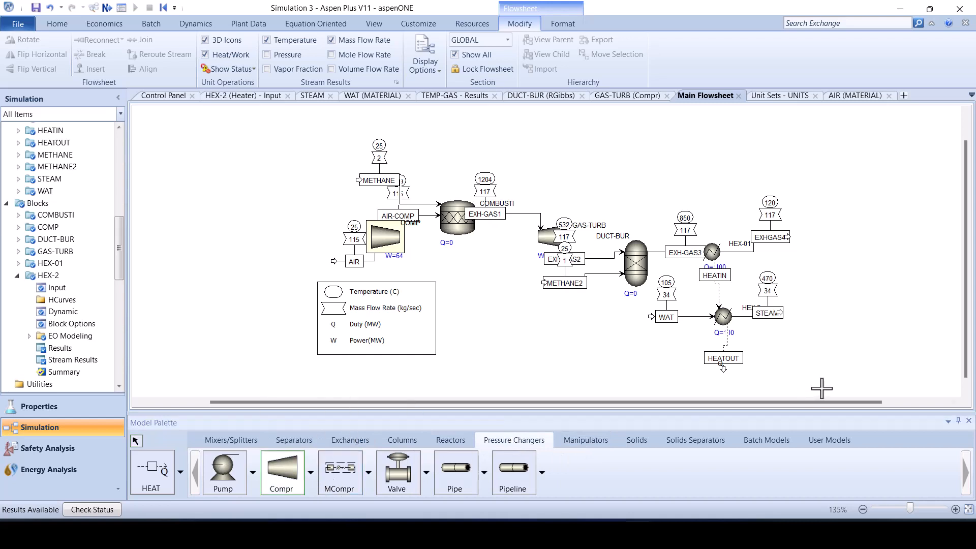
pyautogui.click(863, 315)
pyautogui.write('S')
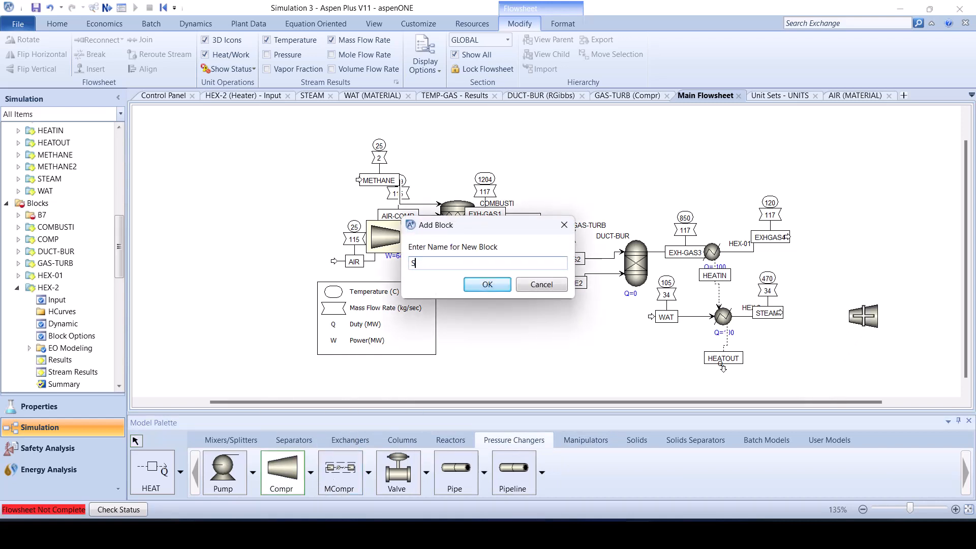
pyautogui.write('TEAMTUR')
pyautogui.press('Return')
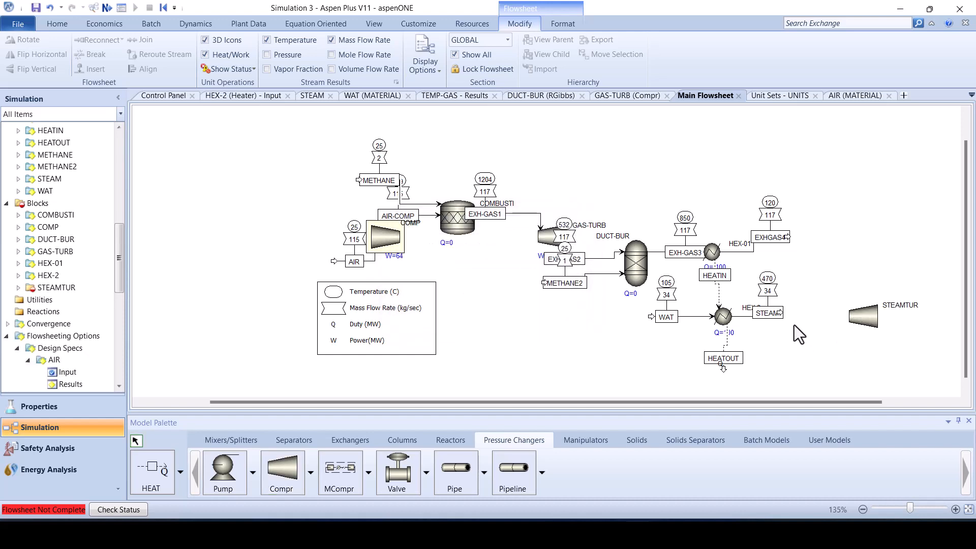
# Connect the STEAM stream to the STEAMTUR inlet and add a material product stream named STEAM2 at its outlet
pyautogui.moveTo(780, 312); pyautogui.dragTo(851, 306)
pyautogui.click(180, 472)
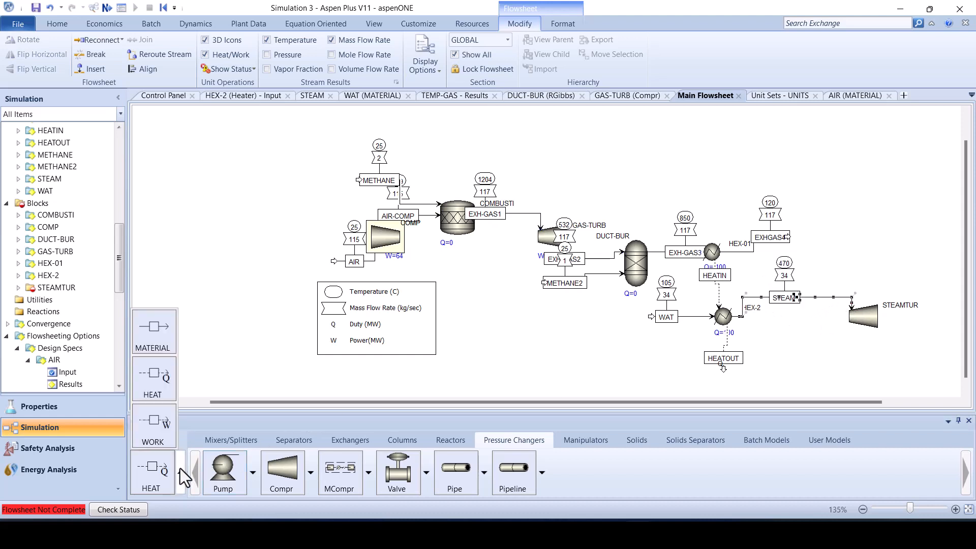
pyautogui.click(148, 351)
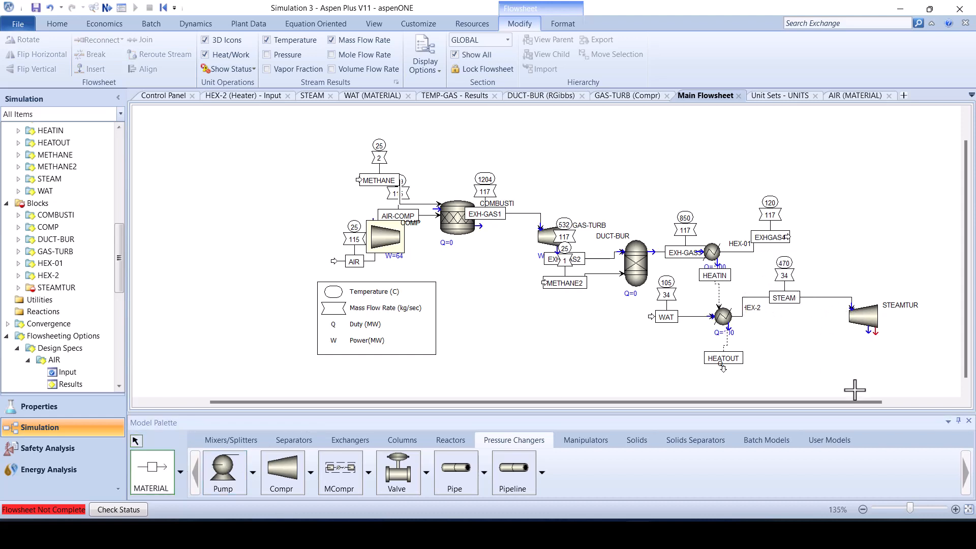
pyautogui.click(872, 333)
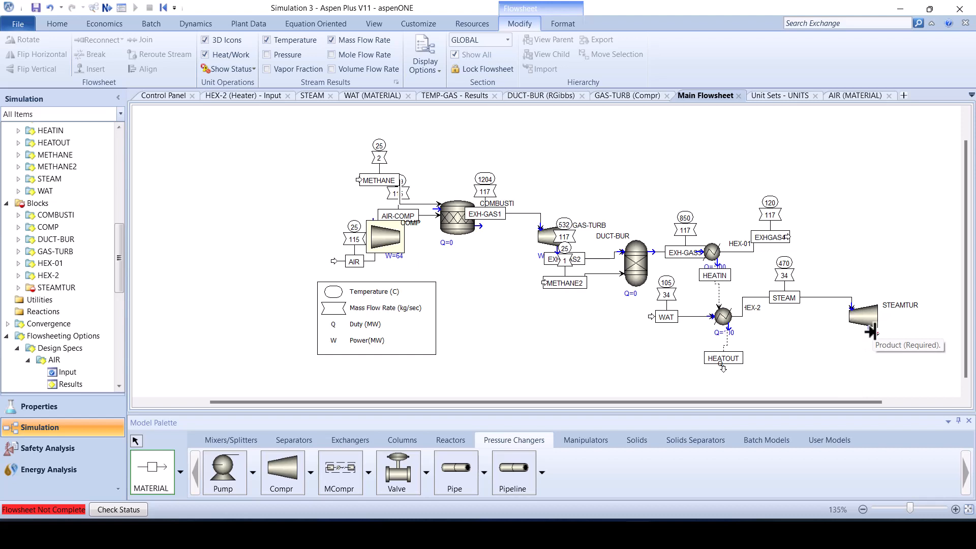
pyautogui.click(928, 364)
pyautogui.write('STEAM2')
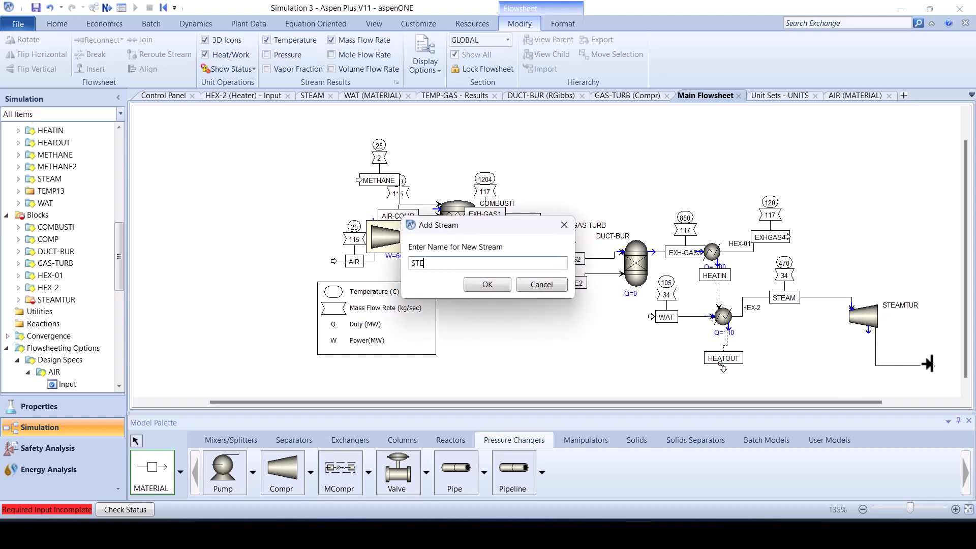
pyautogui.press('Return')
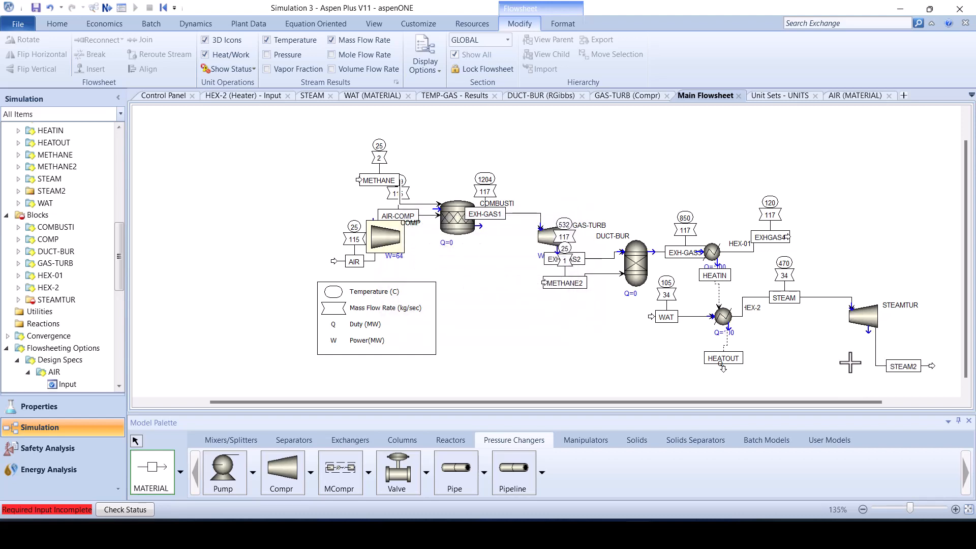
# Open the STEAMTUR specifications and set the model to Turbine with type Isentropic
pyautogui.rightClick(859, 351)
pyautogui.click(858, 318)
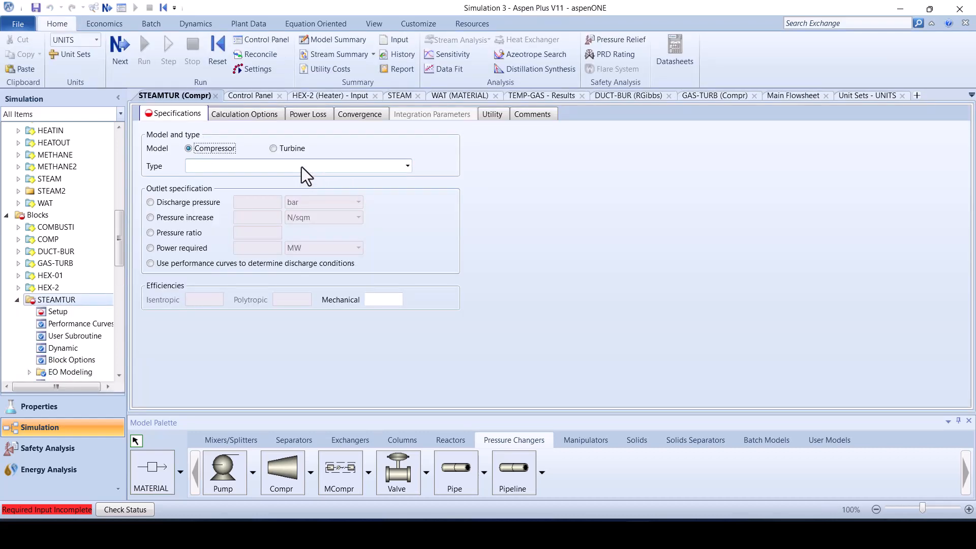
pyautogui.click(284, 153)
pyautogui.click(275, 164)
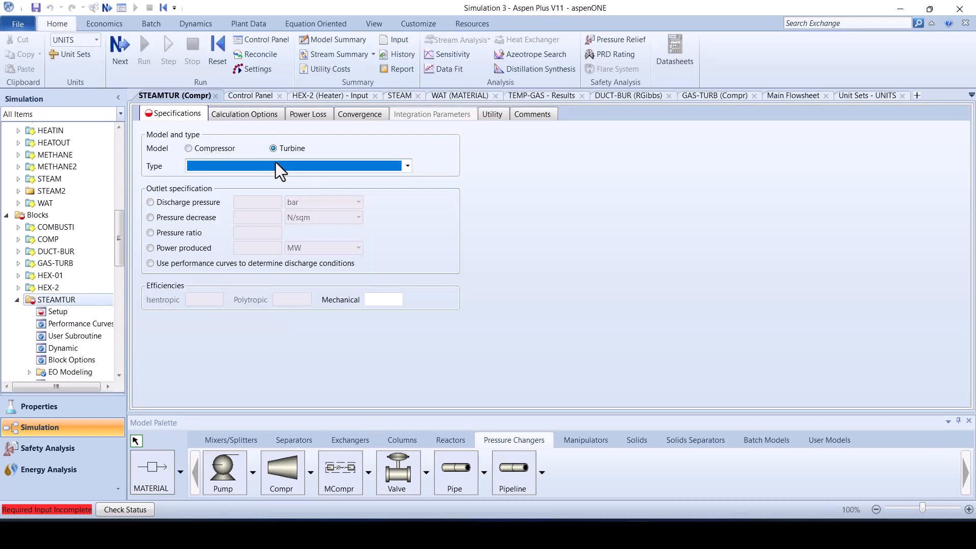
pyautogui.click(240, 180)
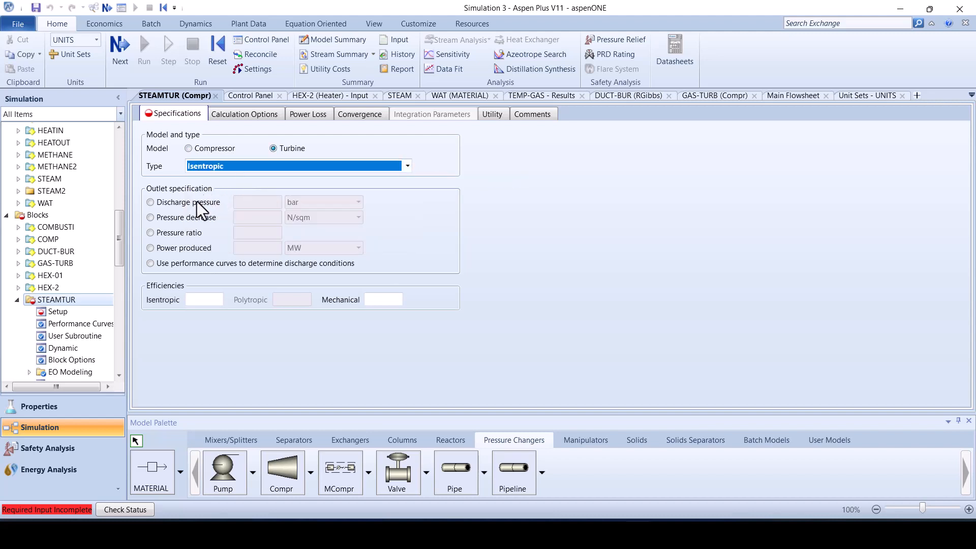
# Set the STEAMTUR discharge pressure to 0.04 bar, with an isentropic efficiency of 0.85 and a mechanical efficiency of 0.98
pyautogui.click(196, 203)
pyautogui.click(243, 202)
pyautogui.write('0.')
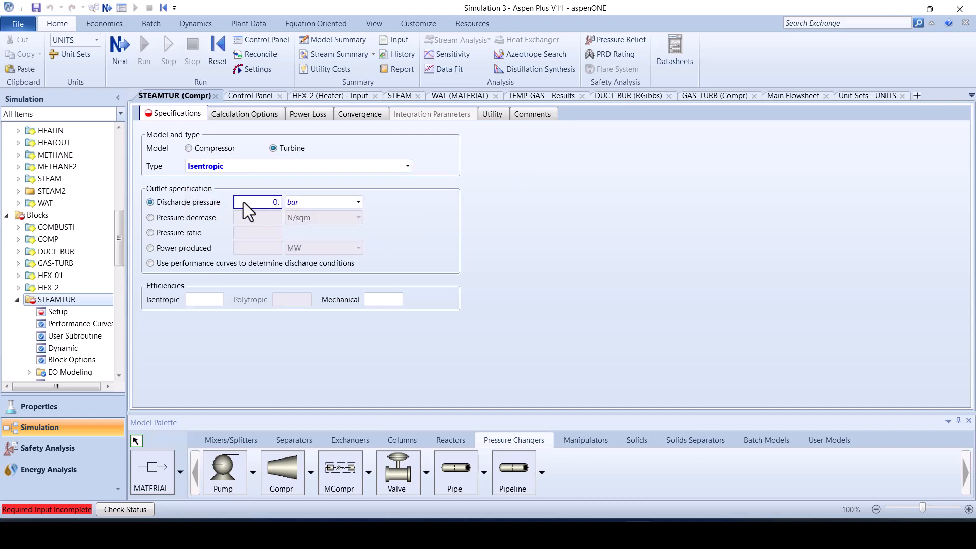
pyautogui.write('04')
pyautogui.click(198, 300)
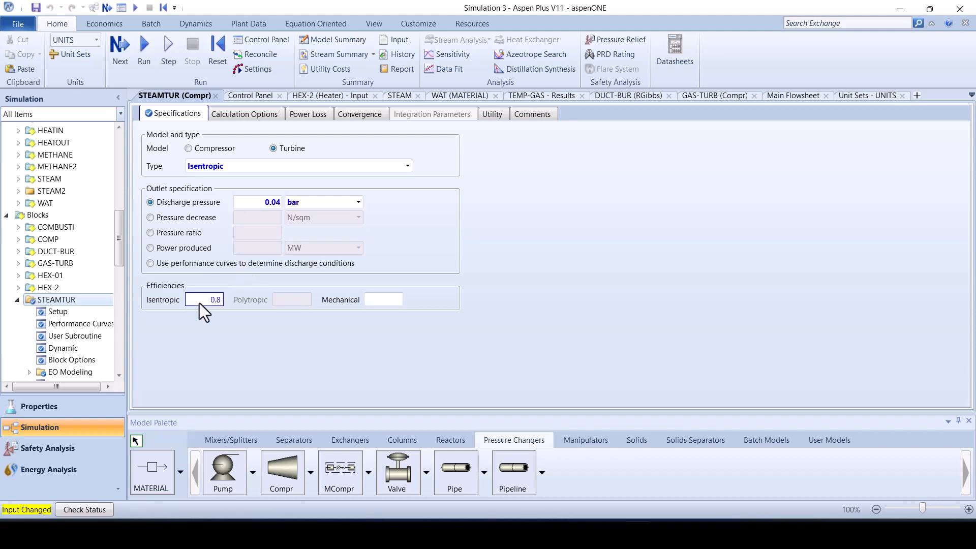
pyautogui.click(379, 299)
pyautogui.write('0.98')
pyautogui.press('Return')
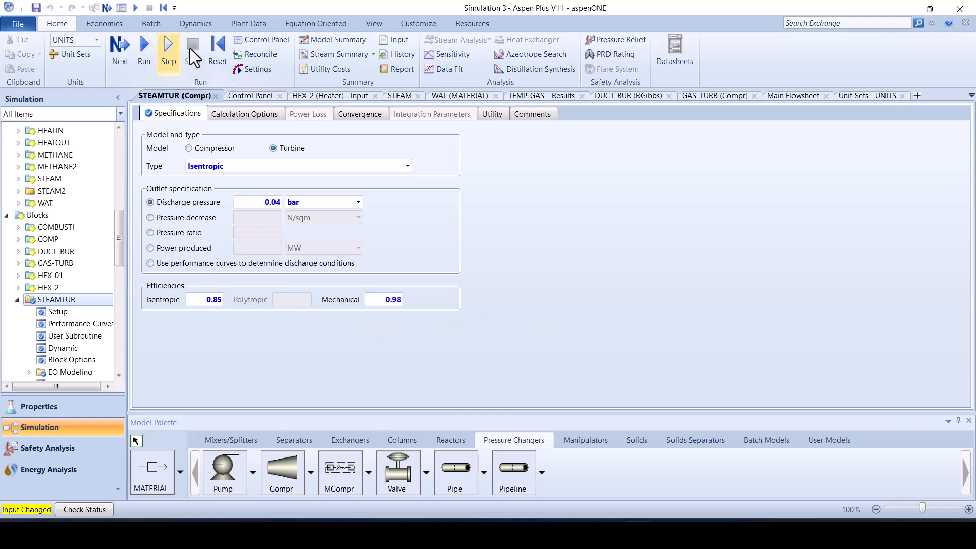
# Reinitialize the whole simulation and run it with the steam turbine included
pyautogui.click(216, 46)
pyautogui.click(433, 297)
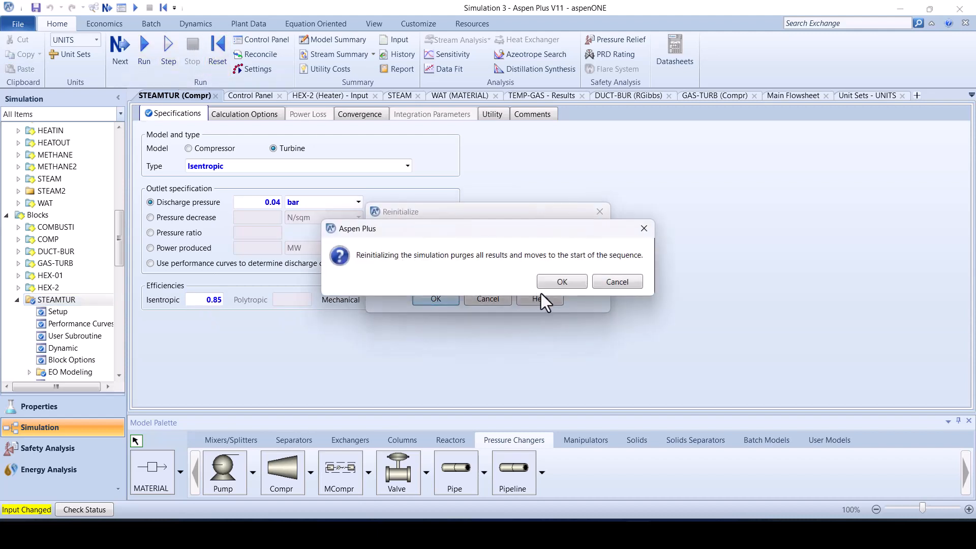
pyautogui.click(557, 286)
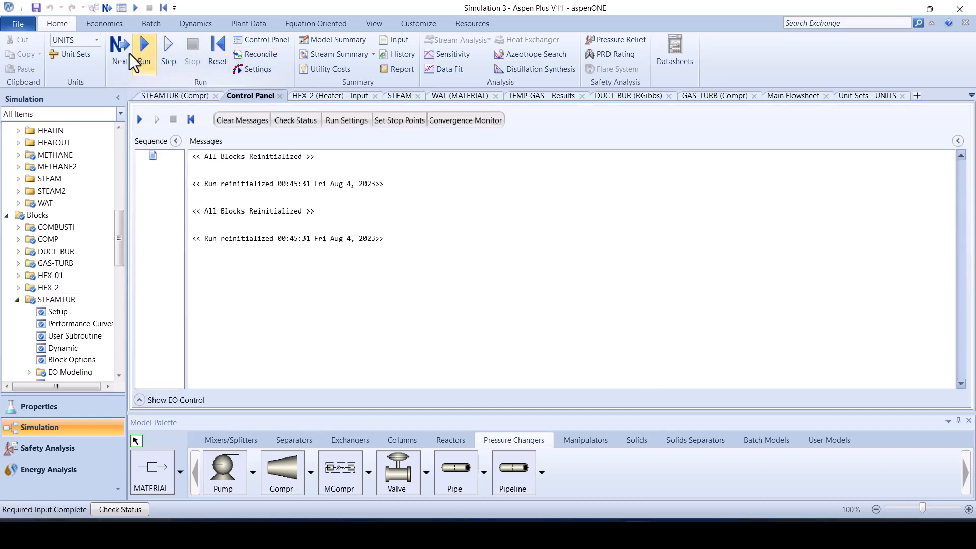
pyautogui.click(121, 51)
pyautogui.click(560, 290)
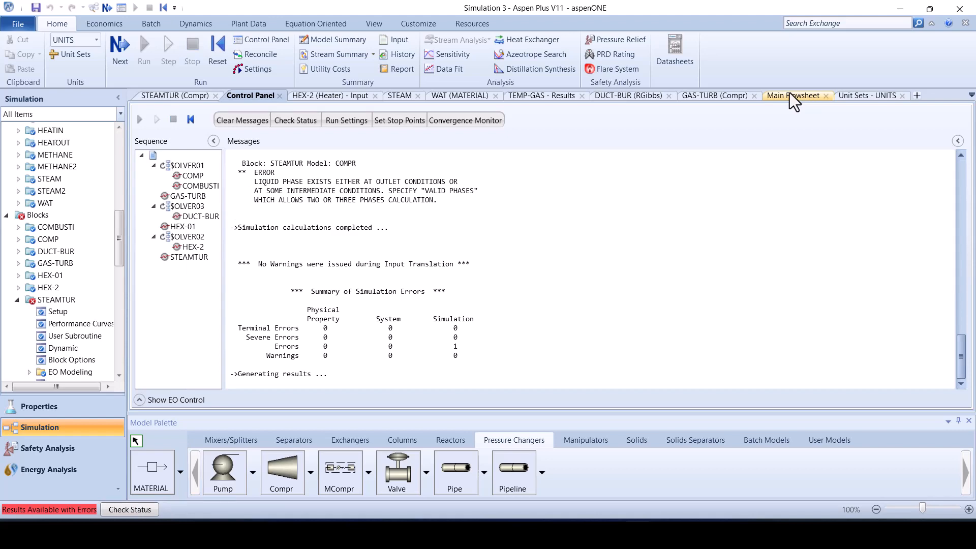
# Reopen the STEAMTUR block from the main flowsheet and set its convergence valid phases to Vapor-Liquid
pyautogui.click(789, 94)
pyautogui.click(857, 262)
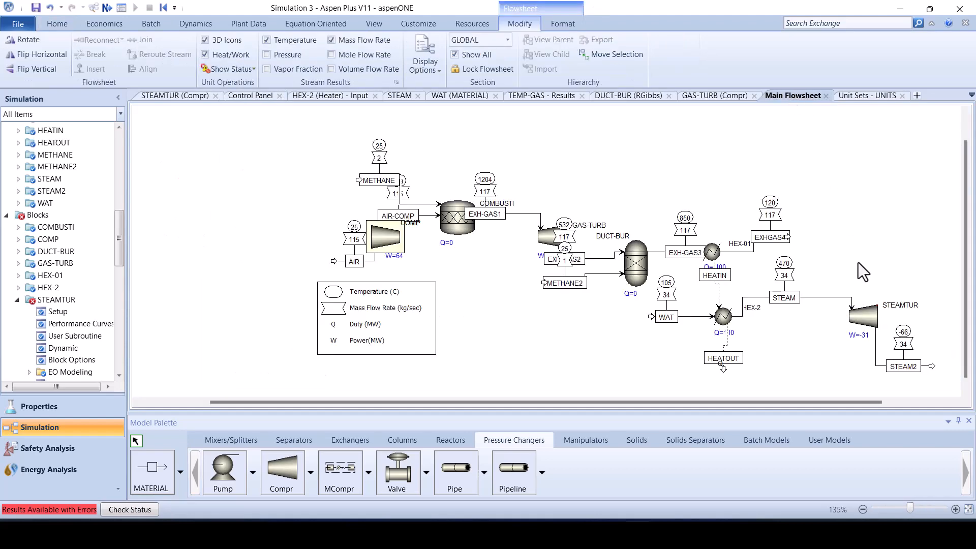
pyautogui.doubleClick(868, 320)
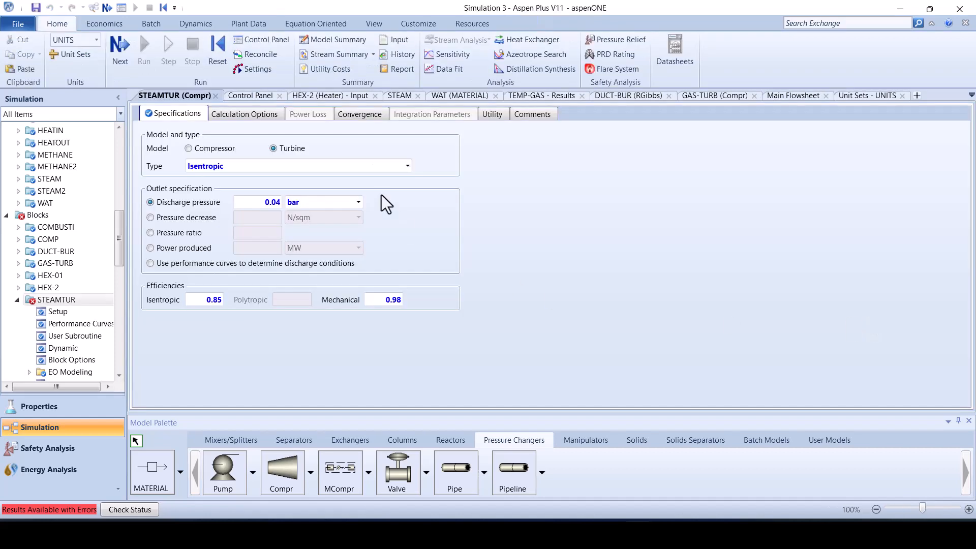
pyautogui.click(371, 116)
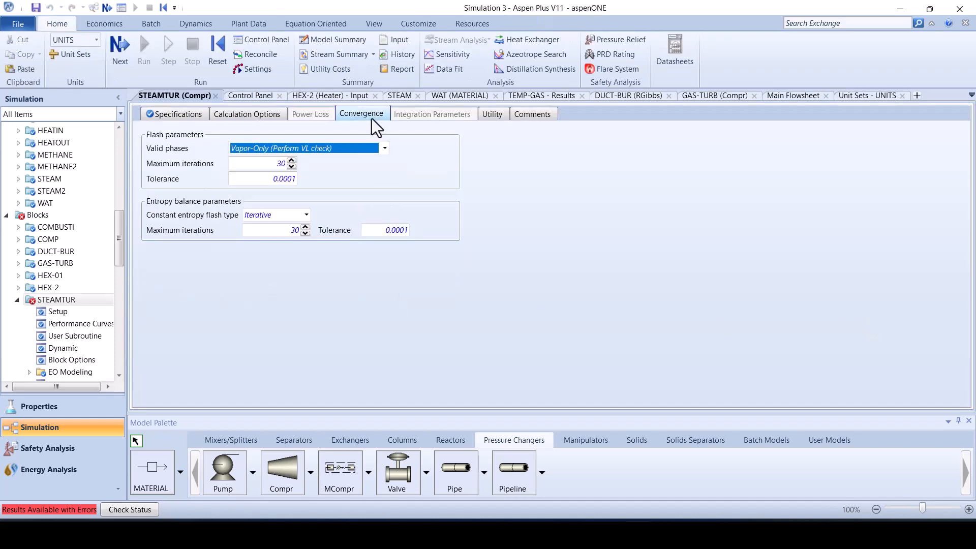
pyautogui.click(379, 148)
pyautogui.click(340, 176)
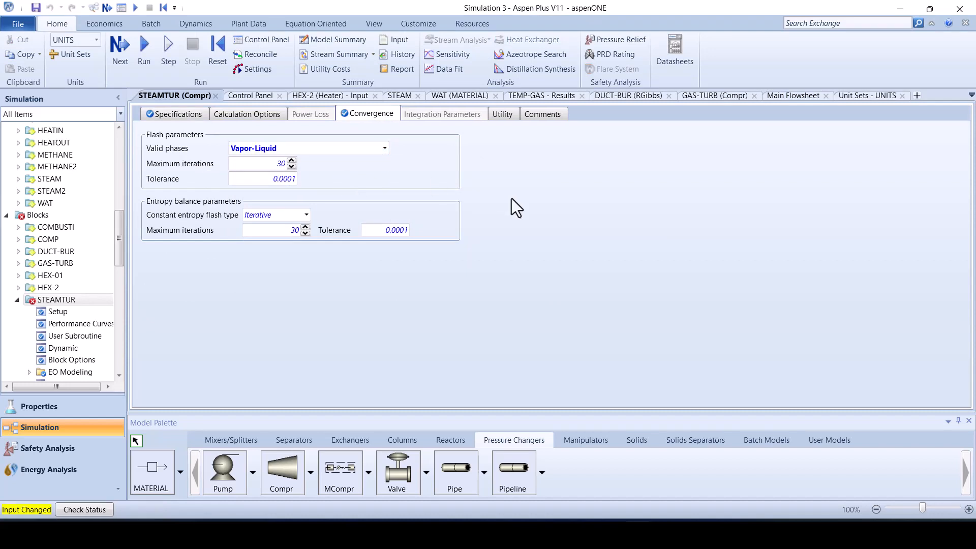
# Reinitialize and rerun the simulation with the new phase setting, and inspect the turbine powers and stream results on the main flowsheet
pyautogui.click(218, 51)
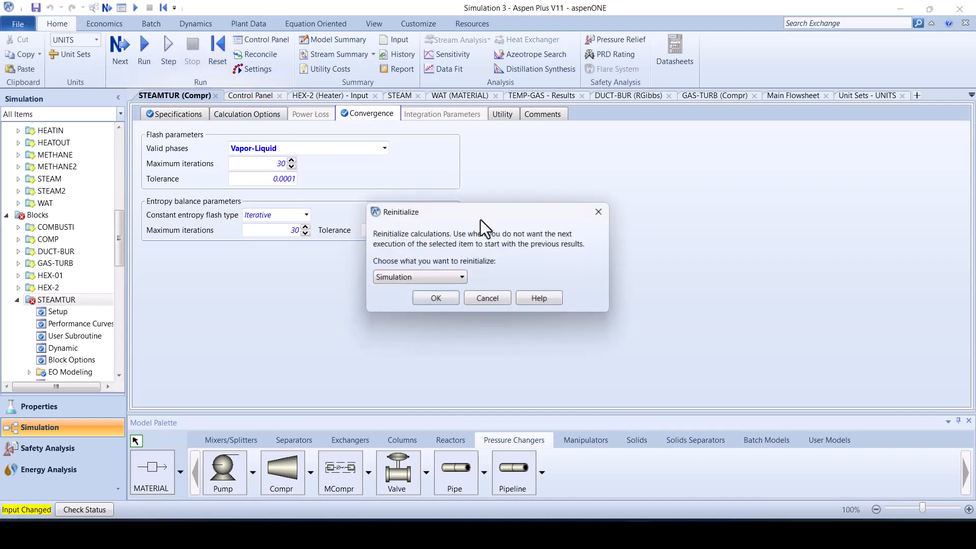
pyautogui.click(435, 298)
pyautogui.click(561, 286)
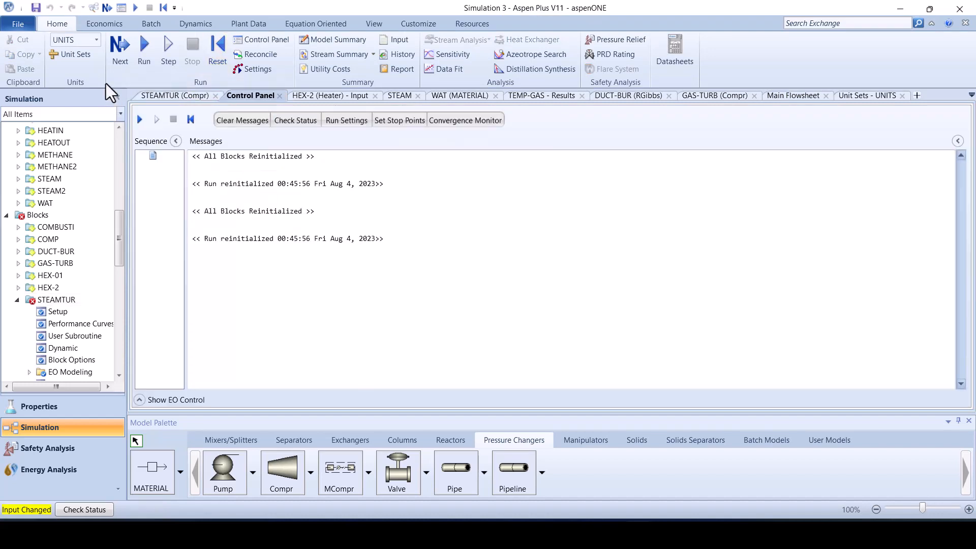
pyautogui.click(120, 52)
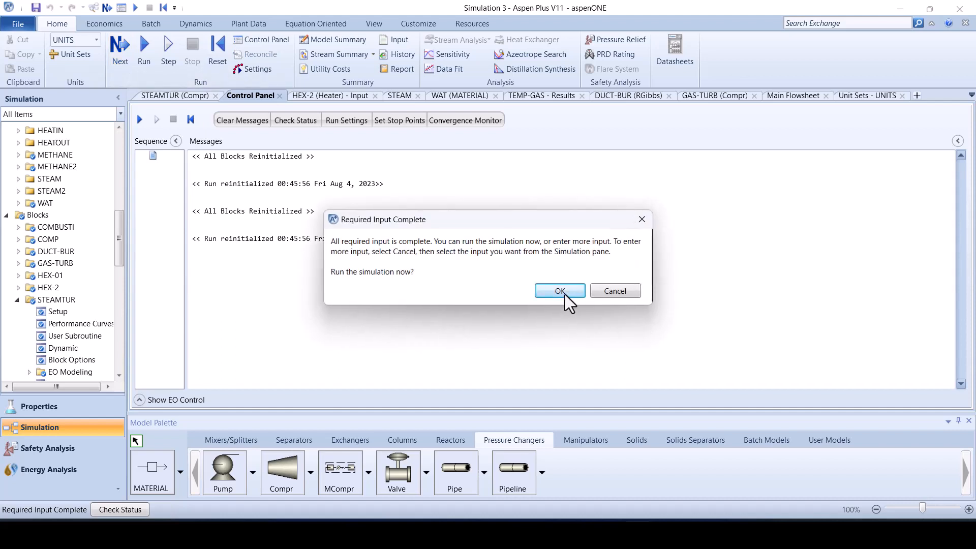
pyautogui.click(563, 292)
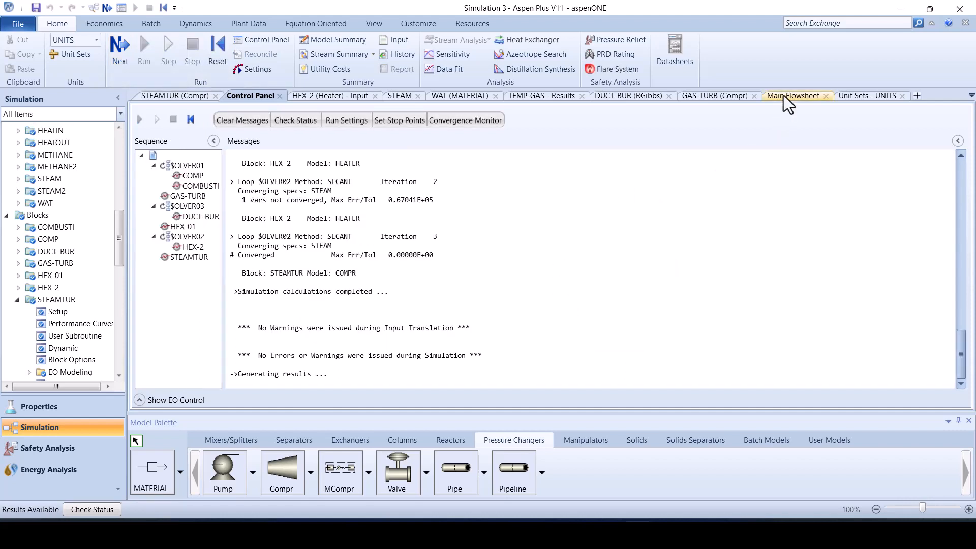
pyautogui.click(783, 96)
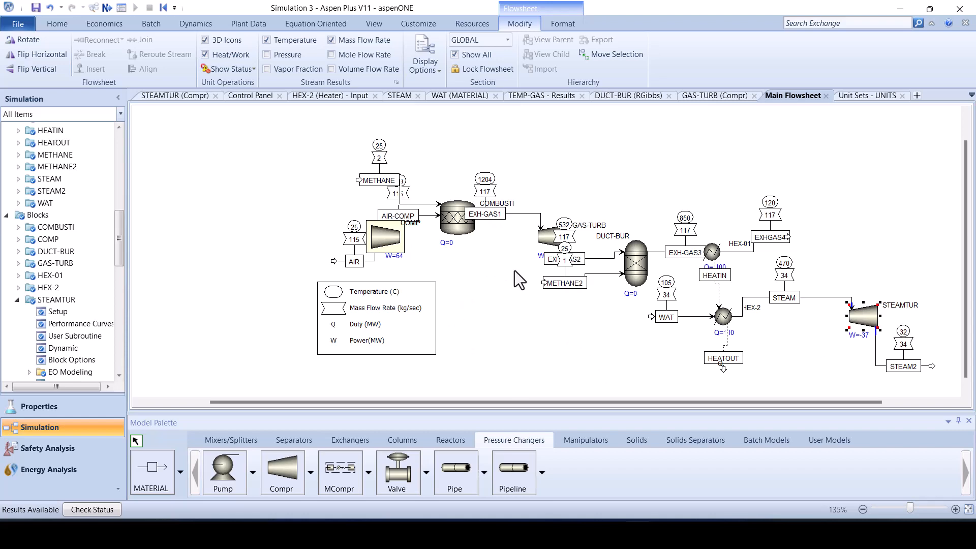
pyautogui.scroll(5, 533, 272)
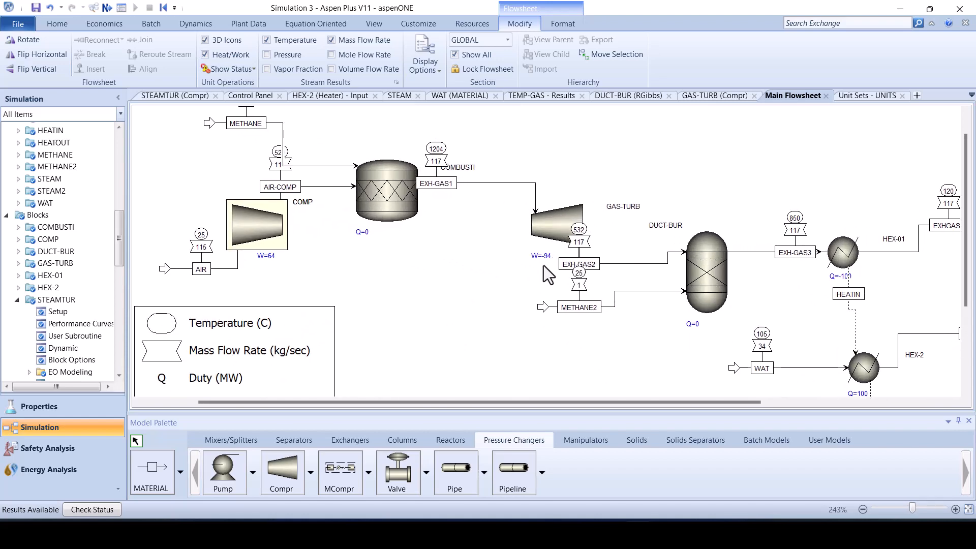
pyautogui.scroll(-3, 544, 273)
pyautogui.scroll(-2, 854, 352)
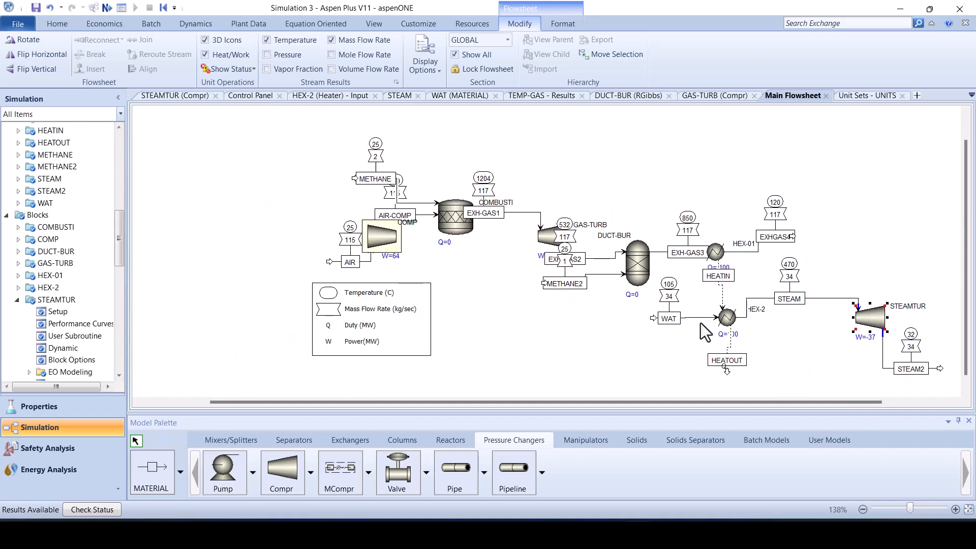